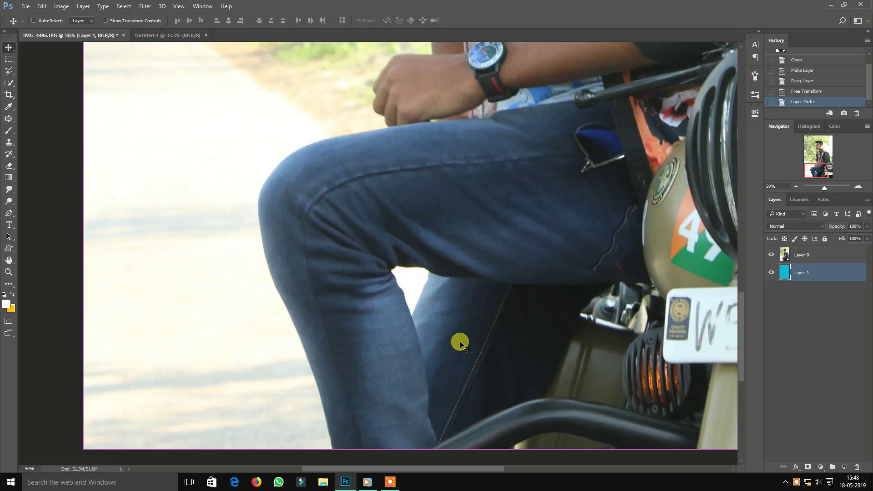
- Start a Pen path on Layer 0 at the photo's lower edge and trace up the front of the jeans' shin
click(830, 254)
click(8, 213)
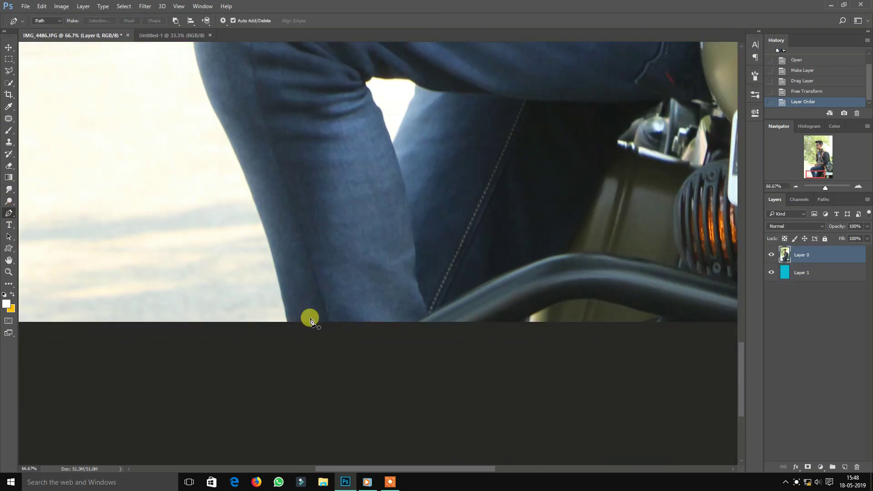
key(ctrl+plus)
click(225, 263)
drag(225, 263, 391, 368)
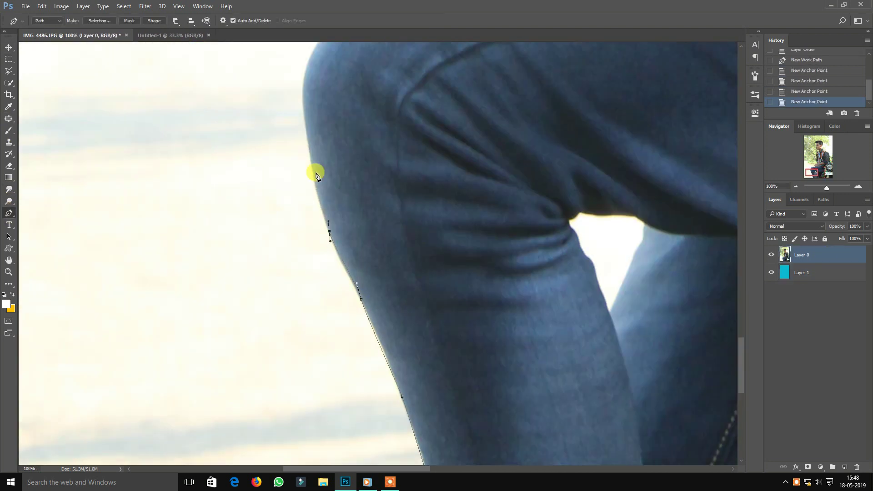
click(311, 153)
- Continue the Pen path around the bent knee and along the upper edge of the thigh
drag(310, 153, 285, 308)
click(293, 206)
click(335, 162)
click(384, 140)
click(436, 125)
- Trace the path around the man's fist and knuckles and along the back of his hand
key(ctrl+plus)
click(432, 261)
drag(383, 134, 395, 324)
click(497, 172)
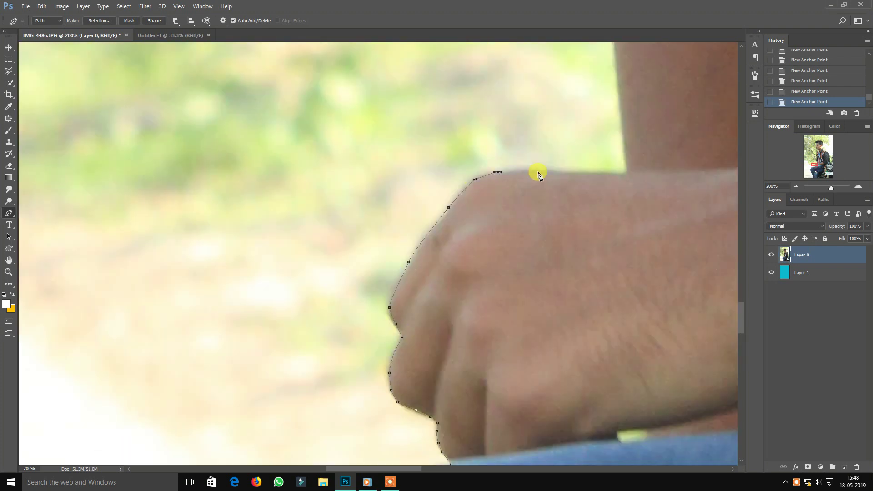
click(648, 173)
drag(648, 175, 376, 350)
- Trace the path up the rear forearm and along the front edge of the black shirt sleeve
click(364, 214)
drag(360, 84, 405, 247)
click(387, 67)
click(375, 308)
click(365, 244)
drag(362, 164, 350, 346)
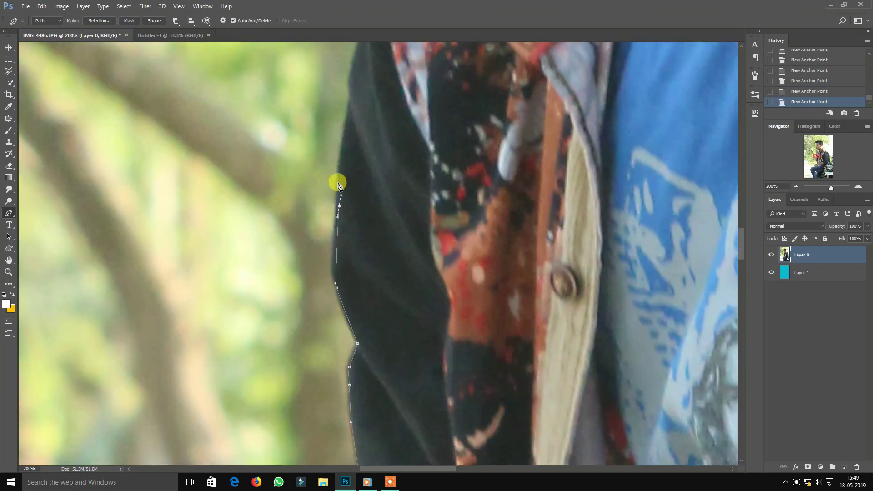
- Extend the path over the front shoulder and collar, up to the front of the neck
click(253, 224)
key(ctrl+plus)
click(298, 152)
click(321, 120)
drag(319, 119, 417, 300)
click(360, 222)
click(317, 159)
- Trace the path along the underside of the jaw and around the bearded chin
drag(277, 168, 370, 230)
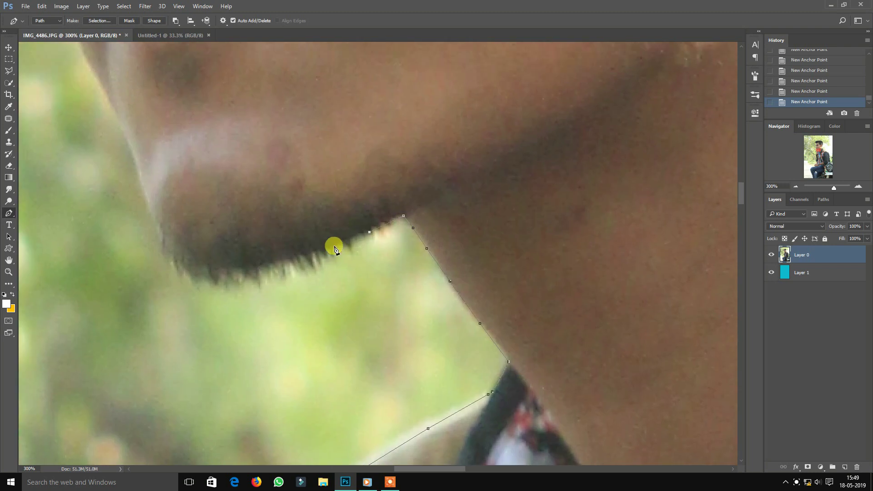
click(222, 274)
drag(156, 240, 219, 377)
click(171, 245)
drag(144, 201, 251, 402)
drag(177, 180, 176, 367)
click(174, 353)
click(167, 310)
click(563, 201)
key(ctrl+z)
key(ctrl+alt+z)
key(ctrl+alt+z)
- Trace the path up the face profile past the far cheek and eye to the brow
click(173, 283)
click(184, 253)
drag(184, 253, 269, 421)
click(277, 398)
click(193, 249)
drag(188, 233, 180, 396)
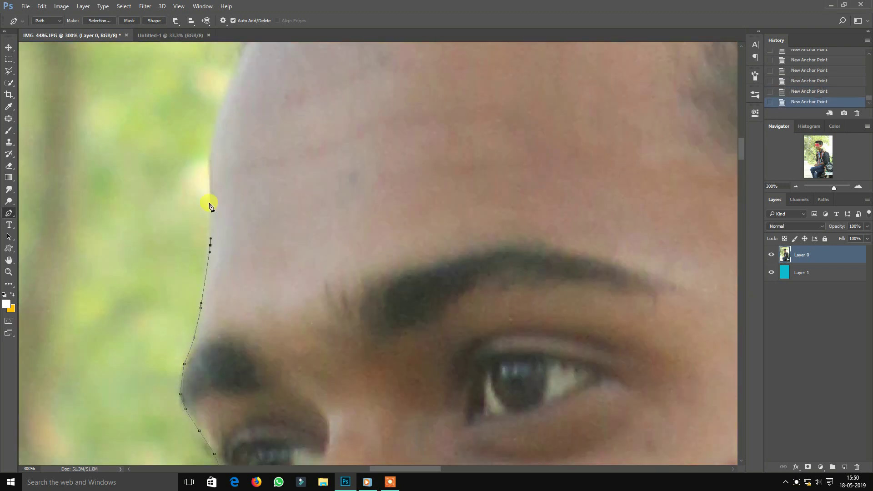
- Continue the path up the forehead and around the front and top of the hair
drag(209, 202, 197, 349)
click(222, 231)
key(ctrl+minus)
key(ctrl+minus)
click(306, 131)
drag(472, 65, 293, 106)
drag(406, 101, 411, 103)
- Trace the path down the back of the hair to the nape and shirt collar
click(522, 204)
drag(526, 337, 487, 184)
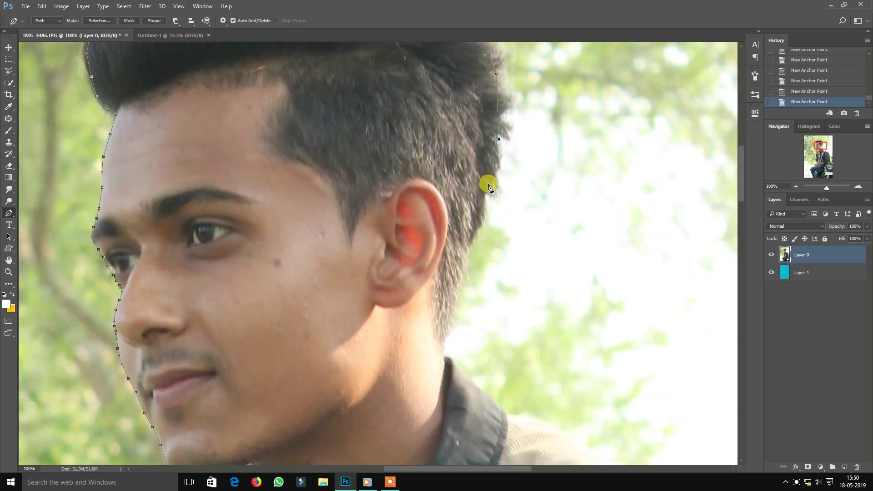
click(452, 296)
key(ctrl+plus)
click(440, 309)
- Trace the path over the beige back shoulder and down the upper back of the jacket
drag(561, 388, 219, 138)
click(319, 191)
key(ctrl+minus)
key(ctrl+minus)
click(438, 349)
drag(447, 438, 404, 292)
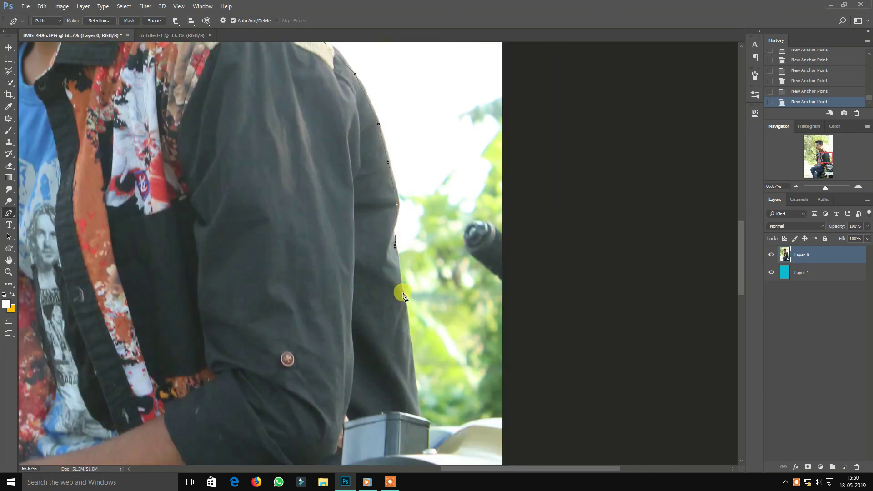
- Carry the path down to the motorcycle, around it outside the canvas, and close it at the starting point
drag(419, 396, 356, 196)
click(367, 230)
click(440, 219)
key(ctrl+minus)
key(ctrl+minus)
key(ctrl+minus)
key(ctrl+minus)
click(342, 402)
- Convert the closed path to a selection and add a layer mask that hides Layer 0's background
right_click(374, 357)
click(419, 169)
click(486, 145)
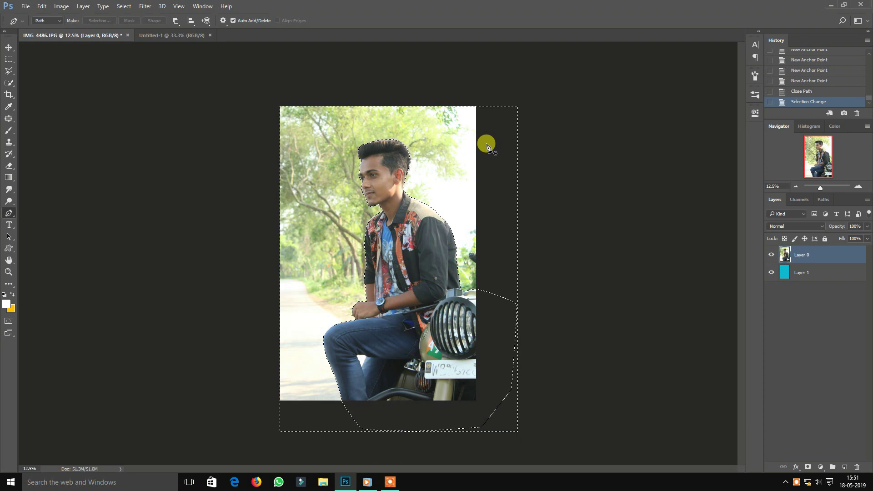
click(808, 467)
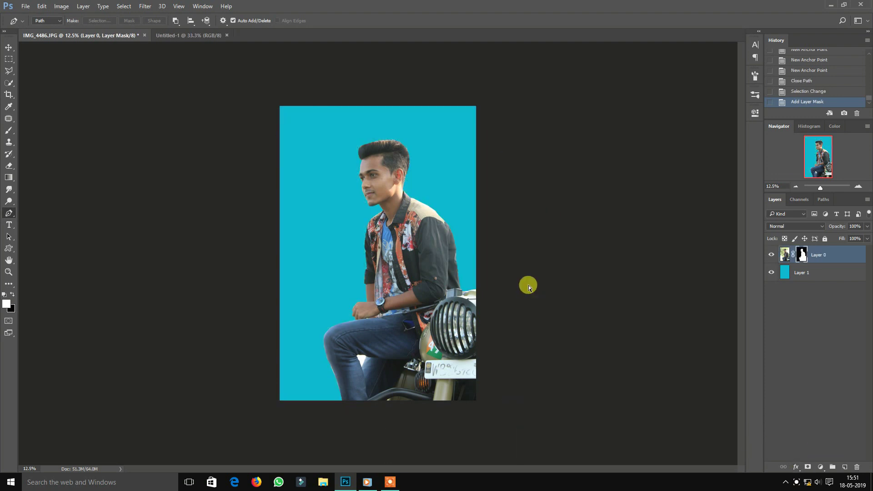
- Outline the white gap between the legs with the Polygonal Lasso and clear it from the layer mask
key(ctrl+plus)
key(ctrl+plus)
key(ctrl+plus)
drag(468, 446, 479, 264)
drag(442, 314, 427, 178)
key(ctrl+plus)
key(ctrl+plus)
key(ctrl+plus)
click(9, 72)
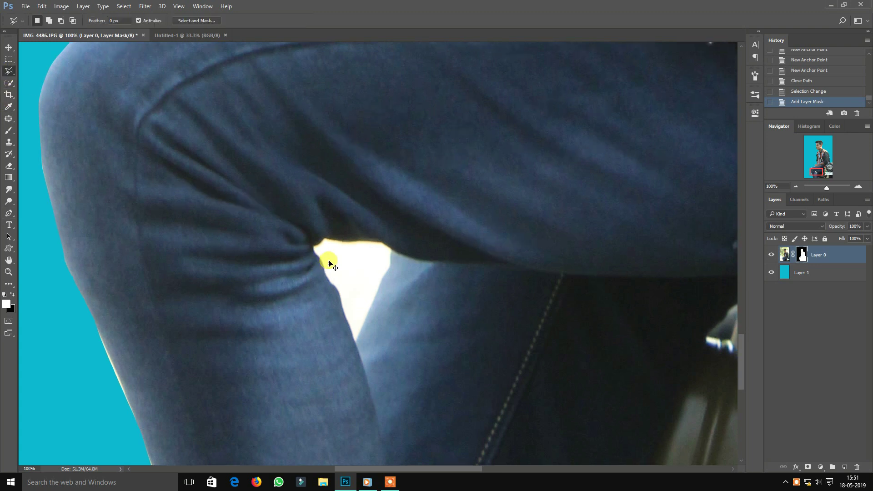
key(ctrl+plus)
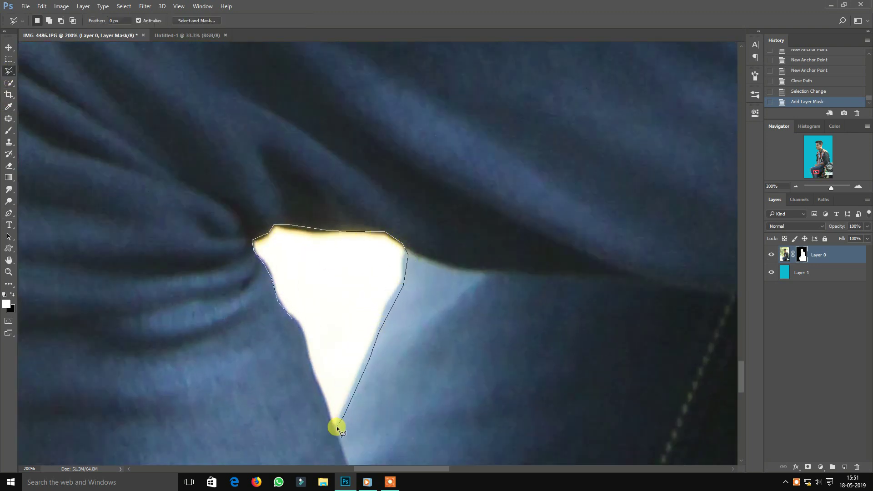
click(291, 319)
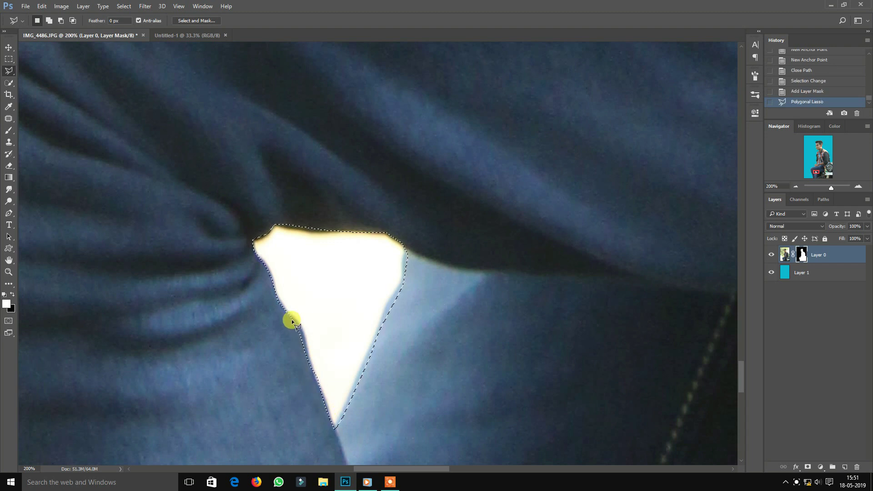
key(Delete)
- Outline the small yellow-green background patch between hand and thigh with the Polygonal Lasso and clear it from the mask
key(ctrl+minus)
key(ctrl+minus)
drag(391, 91, 372, 313)
key(ctrl+plus)
key(ctrl+plus)
drag(439, 331, 400, 216)
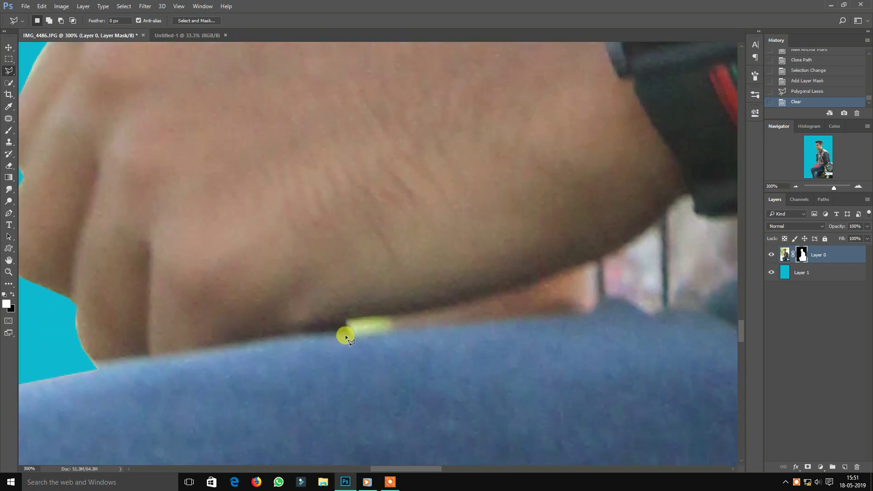
click(346, 328)
key(Delete)
- Remove the active selection and switch to the Move tool
key(ctrl+minus)
key(ctrl+minus)
key(ctrl+minus)
key(ctrl+minus)
key(ctrl+minus)
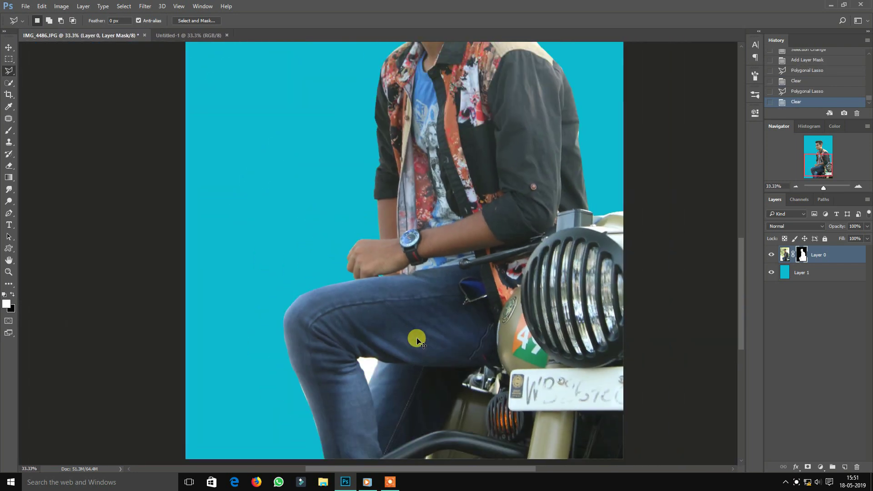
key(ctrl+minus)
key(ctrl+minus)
key(ctrl+minus)
click(10, 48)
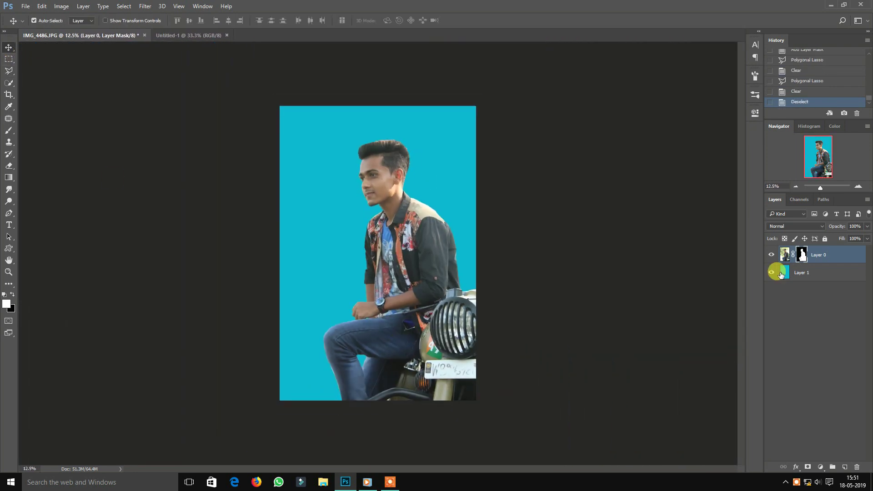
- Examine the cut-out edges around the face, hair and collar against the cyan background
key(ctrl+plus)
key(ctrl+plus)
key(ctrl+plus)
drag(399, 64, 413, 233)
key(ctrl+plus)
key(ctrl+plus)
key(ctrl+plus)
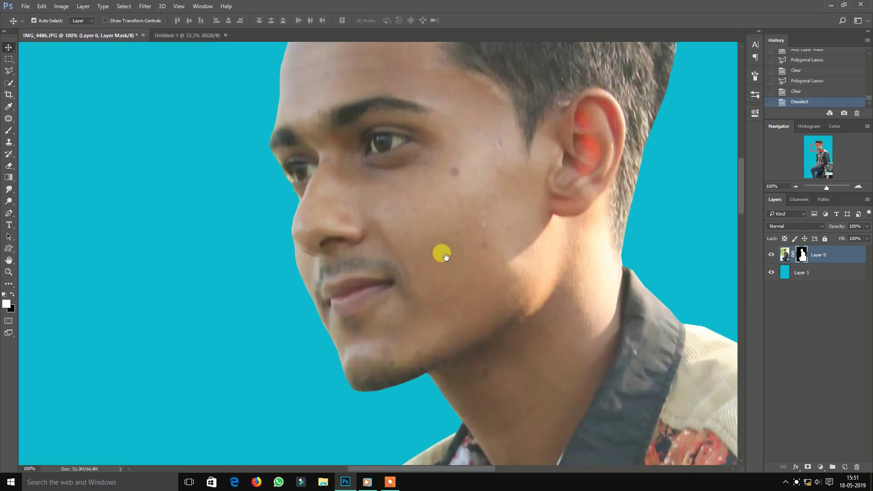
key(ctrl+minus)
key(ctrl+minus)
key(ctrl+minus)
key(ctrl+minus)
drag(405, 76, 405, 183)
key(ctrl+minus)
- Apply the layer mask permanently to Layer 0 and duplicate the layer
right_click(802, 255)
click(796, 279)
key(ctrl+plus)
scroll(446, 297, up, 3)
key(ctrl+minus)
key(ctrl+minus)
right_click(785, 253)
click(780, 334)
right_click(784, 252)
click(780, 345)
drag(799, 255, 845, 467)
right_click(785, 261)
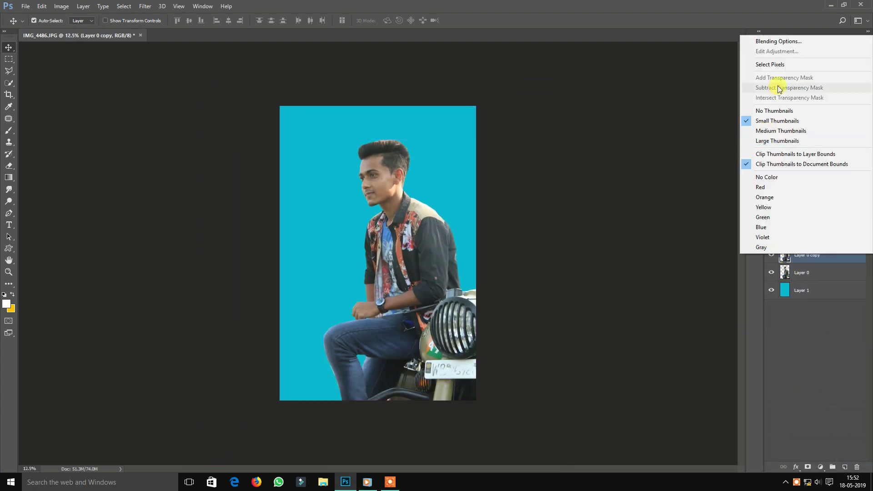
click(774, 64)
key(ctrl+plus)
key(ctrl+plus)
key(ctrl+plus)
key(ctrl+plus)
key(ctrl+plus)
key(ctrl+plus)
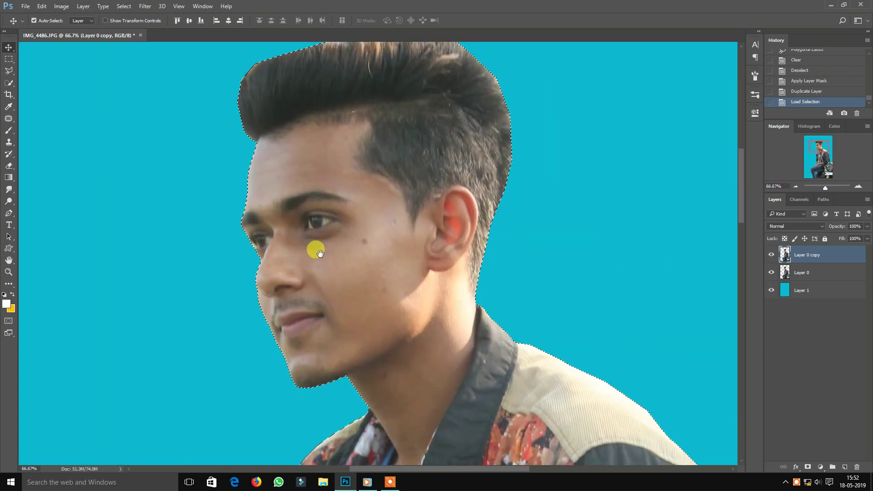
key(ctrl+d)
- Use the Patch tool to cover the mark near the temple and the dark mole on the cheek with clean skin
key(ctrl+plus)
key(j)
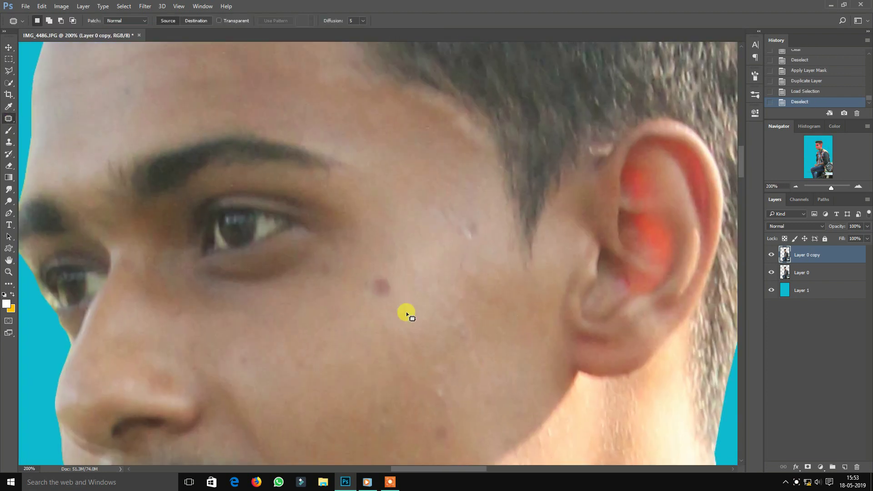
drag(485, 232, 482, 223)
mouse_move(471, 229)
mouse_down()
mouse_move(520, 295)
mouse_move(456, 319)
mouse_up()
key(ctrl+d)
drag(369, 301, 446, 268)
key(ctrl+d)
mouse_move(363, 272)
mouse_down()
mouse_move(413, 248)
mouse_move(406, 240)
mouse_move(434, 263)
mouse_up()
key(ctrl+d)
- Patch several smaller skin blemishes on the face with nearby clean skin, deselecting after each repair
drag(414, 261, 345, 178)
mouse_move(350, 208)
mouse_down()
mouse_move(363, 220)
mouse_move(353, 209)
mouse_up()
drag(351, 221, 380, 197)
key(ctrl+d)
drag(458, 192, 306, 306)
drag(399, 211, 402, 211)
drag(401, 224, 366, 263)
key(ctrl+d)
drag(350, 210, 329, 172)
scroll(328, 169, down, 5)
scroll(408, 202, down, 5)
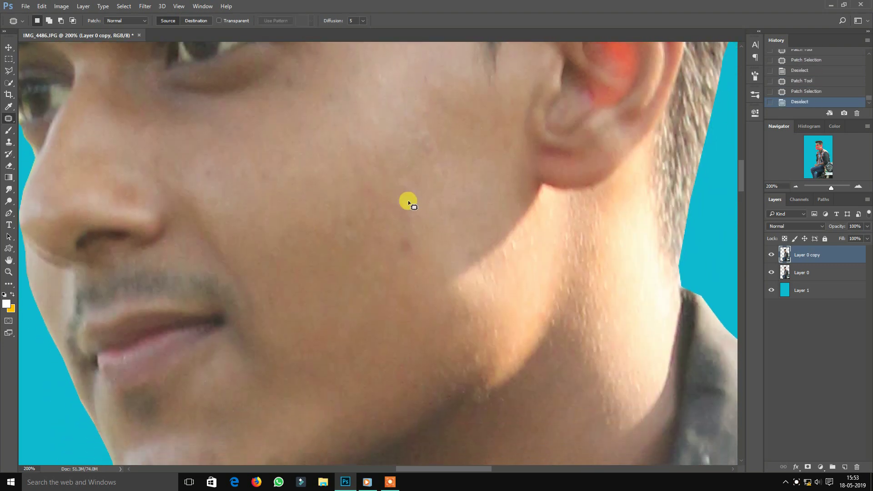
- Patch the remaining blemishes on the cheek and jaw below the ear with nearby clean skin, deselecting after each repair
key(ctrl+d)
scroll(409, 159, down, 3)
key(ctrl+d)
drag(425, 153, 330, 136)
drag(386, 129, 397, 133)
drag(364, 170, 346, 138)
key(ctrl+d)
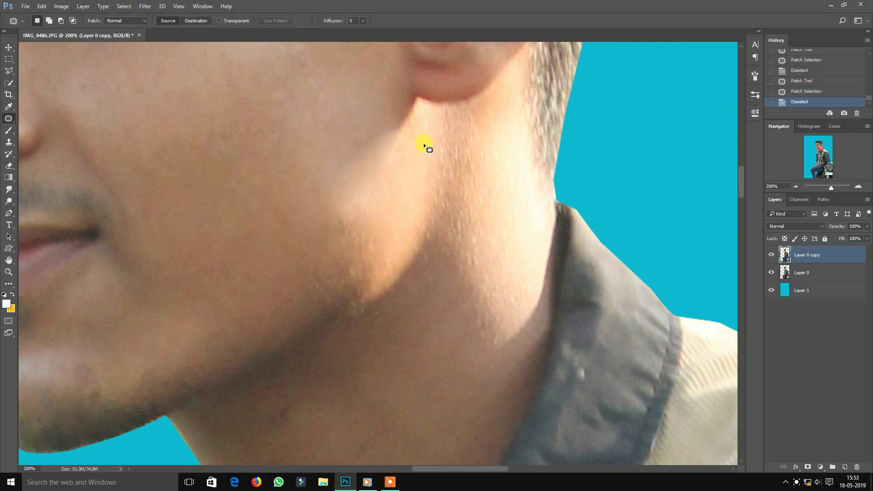
mouse_move(421, 97)
mouse_down()
mouse_move(408, 95)
mouse_move(376, 120)
mouse_move(395, 218)
mouse_up()
key(ctrl+d)
- Patch the small mark beneath the outer corner of the eye with clean cheek skin and deselect it
scroll(408, 219, down, 5)
scroll(464, 254, up, 5)
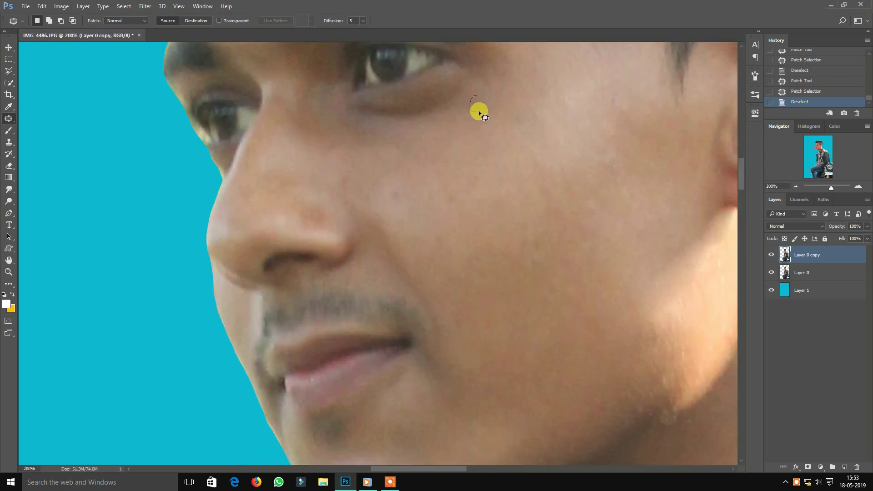
drag(479, 113, 476, 104)
drag(476, 104, 505, 184)
key(ctrl+d)
- Patch one more small blemish on the lower face near the mouth and deselect it
key(ctrl+minus)
key(ctrl+minus)
mouse_move(453, 298)
mouse_down()
mouse_move(414, 220)
mouse_move(335, 221)
mouse_up()
key(ctrl+plus)
key(ctrl+plus)
drag(244, 238, 304, 273)
key(ctrl+d)
key(ctrl+minus)
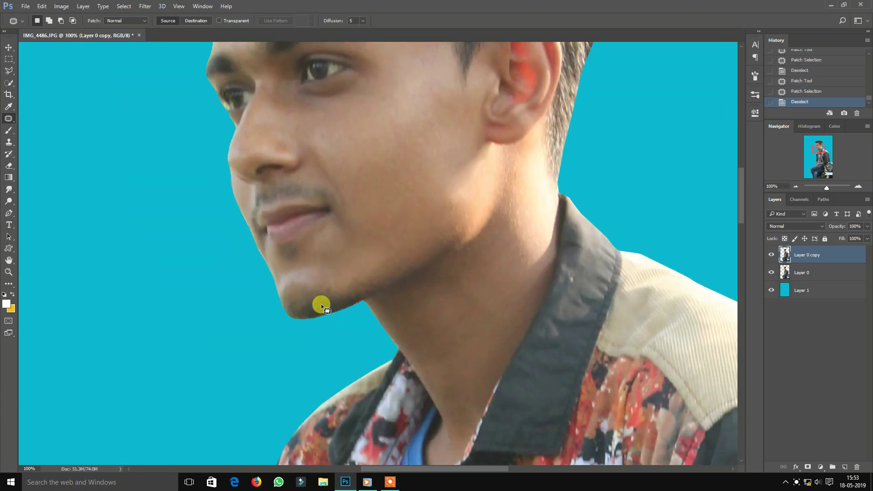
scroll(390, 259, down, 3)
scroll(387, 263, up, 1)
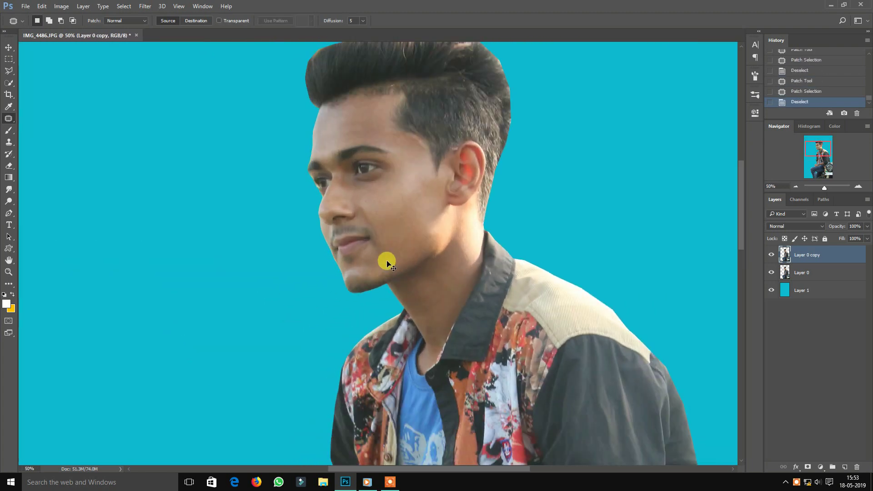
- Load the outline of Layer 0 copy as a selection around the man and motorcycle
right_click(777, 261)
click(773, 272)
click(10, 47)
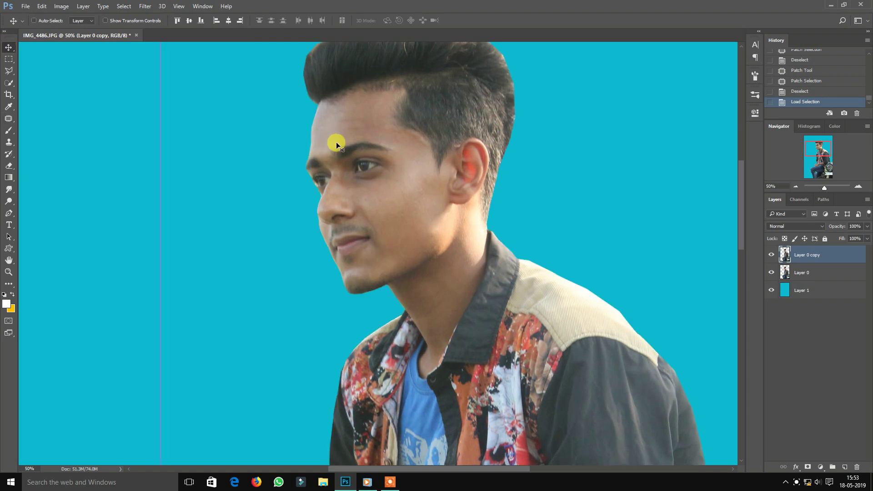
- Set the Mixer Brush to size 57 and blend the forehead skin between the hairline and the eyebrow
scroll(357, 279, up, 1)
scroll(357, 279, up, 2)
click(9, 131)
right_click(279, 250)
drag(329, 278, 332, 279)
drag(191, 272, 223, 279)
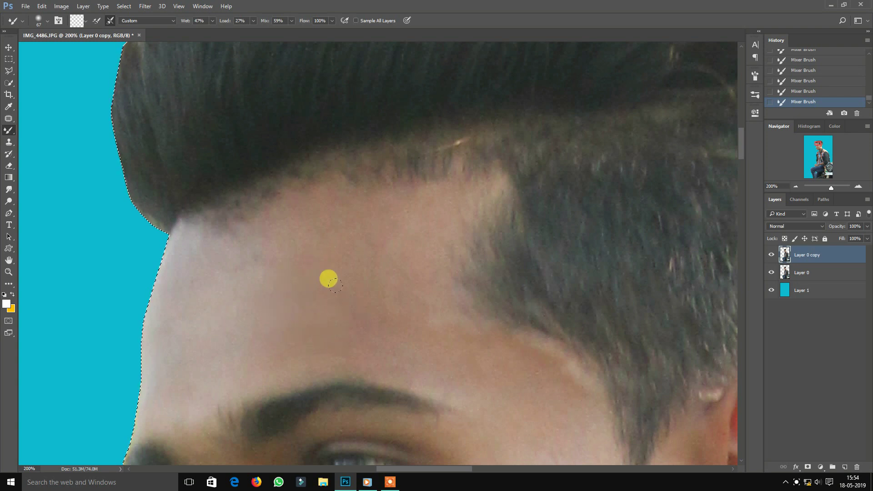
- Blend the skin along the front edge of the forehead and across to the temple with the Mixer Brush
scroll(106, 274, down, 3)
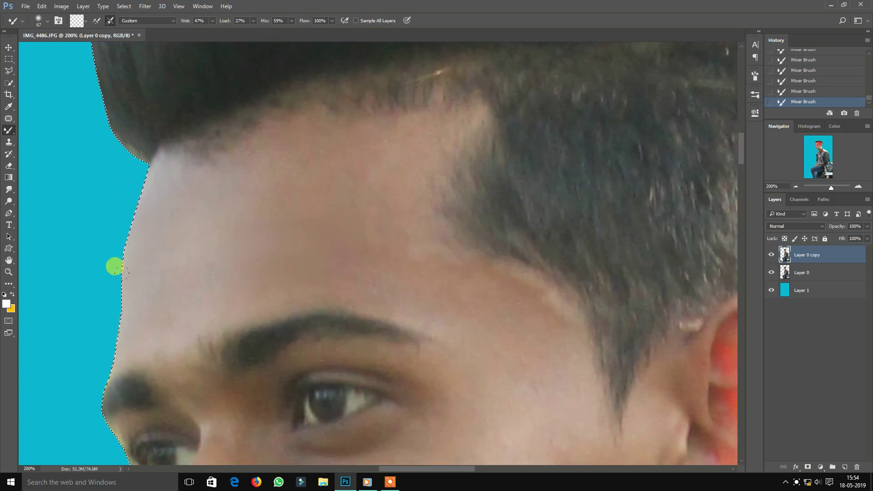
scroll(337, 160, down, 3)
scroll(343, 176, right, 3)
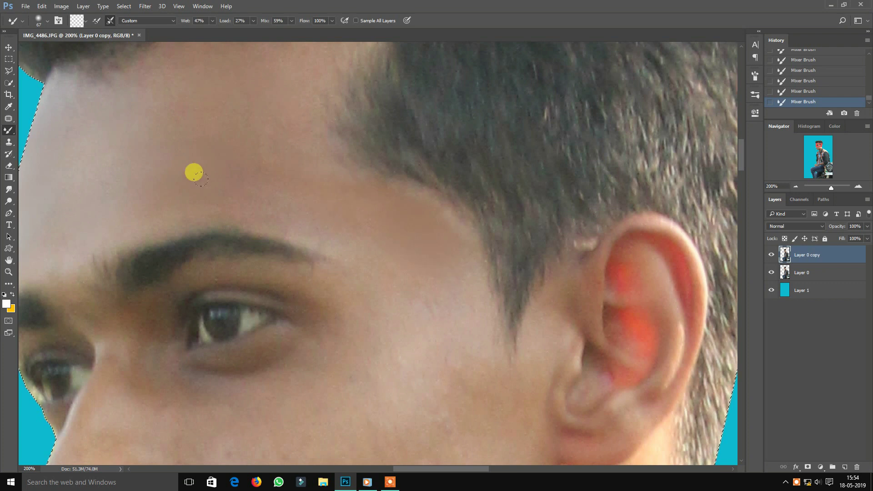
scroll(409, 268, down, 3)
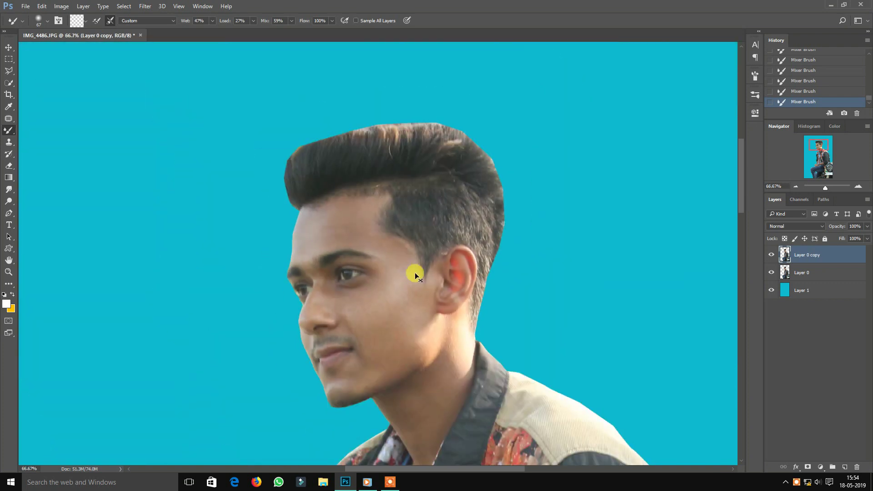
scroll(415, 277, up, 3)
scroll(337, 132, down, 3)
scroll(319, 148, right, 2)
- Smooth the skin texture on the cheek and side of the face with Mixer Brush strokes
drag(320, 156, 293, 199)
drag(293, 285, 296, 334)
drag(248, 274, 265, 350)
scroll(320, 331, down, 2)
scroll(327, 296, up, 1)
- Enlarge the Mixer Brush to 124 and blend the broad skin areas of the cheek and jaw
right_click(395, 217)
click(460, 242)
click(334, 280)
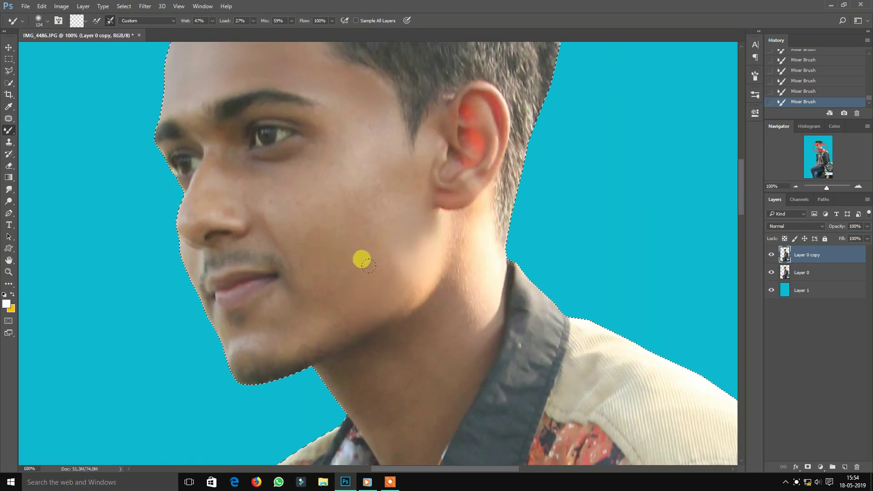
scroll(365, 325, down, 2)
scroll(363, 181, up, 3)
scroll(458, 279, up, 3)
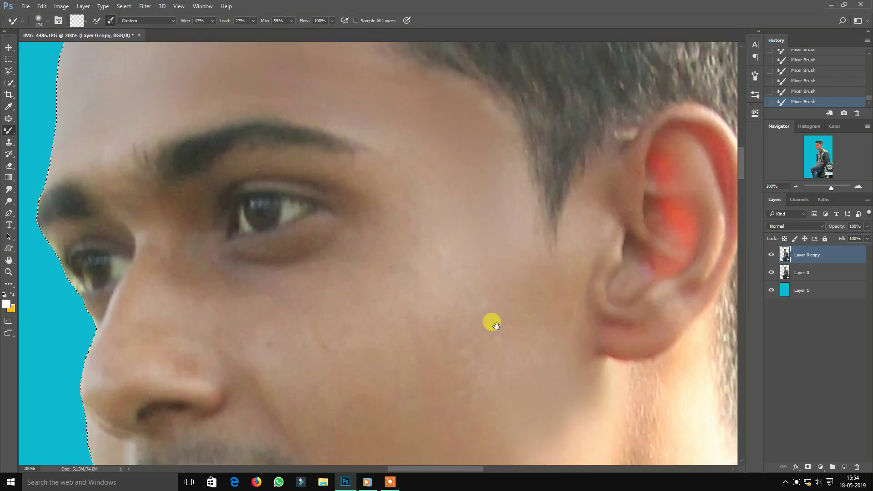
scroll(458, 279, down, 5)
scroll(250, 142, right, 2)
scroll(273, 176, left, 3)
scroll(347, 210, up, 6)
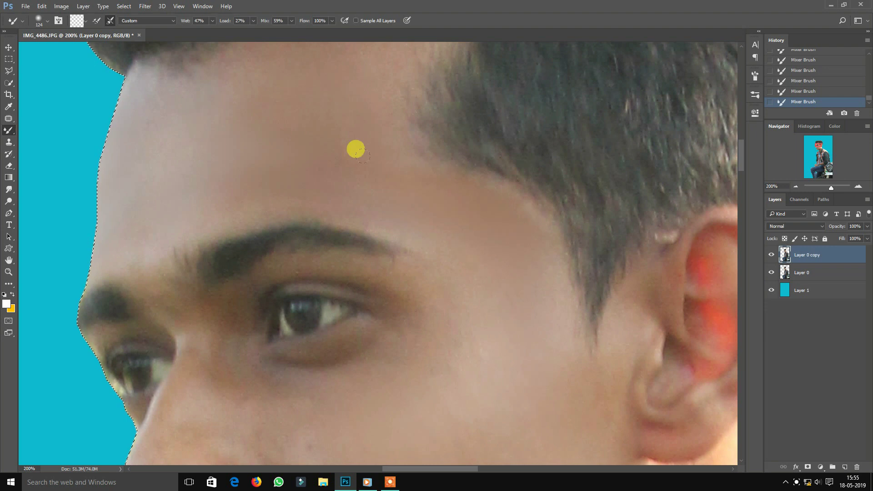
- Blend the forehead skin evenly up to the hairline with the large Mixer Brush
scroll(418, 182, up, 4)
scroll(284, 189, left, 1)
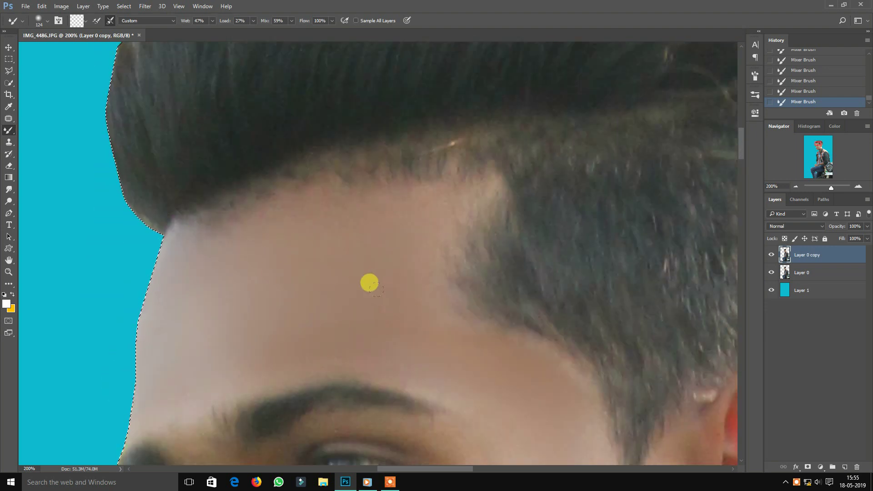
scroll(372, 283, down, 3)
scroll(450, 400, up, 2)
- Reduce the Mixer Brush to 86 and smooth the skin under the chin and on the throat
drag(419, 298, 347, 182)
scroll(341, 196, up, 1)
drag(443, 318, 426, 318)
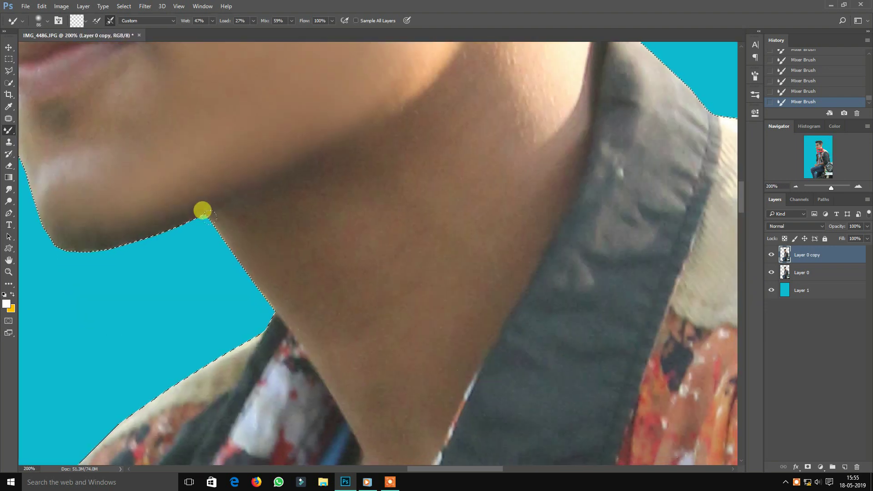
scroll(253, 241, right, 2)
scroll(283, 302, down, 5)
drag(312, 165, 315, 314)
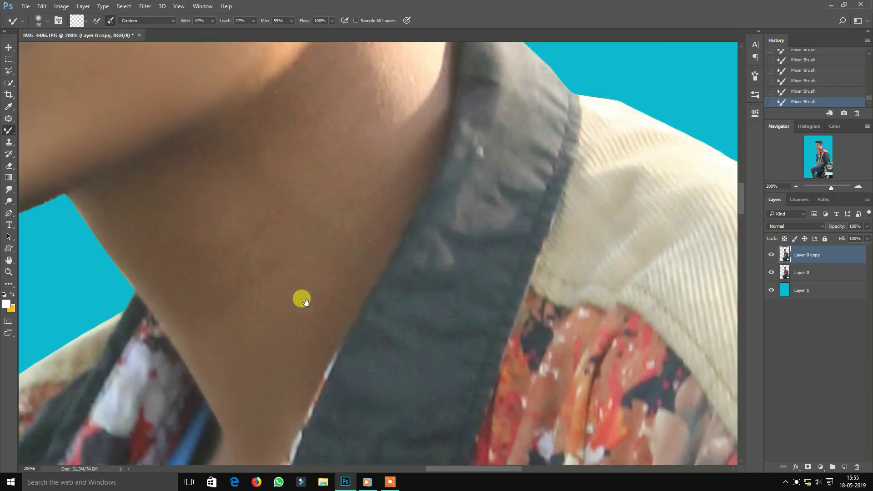
- Blend the skin on the side of the neck from the throat and collar up to below the ear
drag(225, 229, 230, 288)
drag(364, 177, 332, 255)
drag(384, 271, 386, 187)
drag(351, 98, 333, 247)
drag(330, 334, 325, 291)
mouse_move(357, 359)
mouse_down()
mouse_move(326, 231)
mouse_move(350, 227)
mouse_move(339, 187)
mouse_move(356, 167)
mouse_up()
key(ctrl+minus)
key(ctrl+minus)
key(ctrl+minus)
key(ctrl+minus)
key(ctrl+plus)
key(ctrl+plus)
key(ctrl+plus)
key(ctrl+plus)
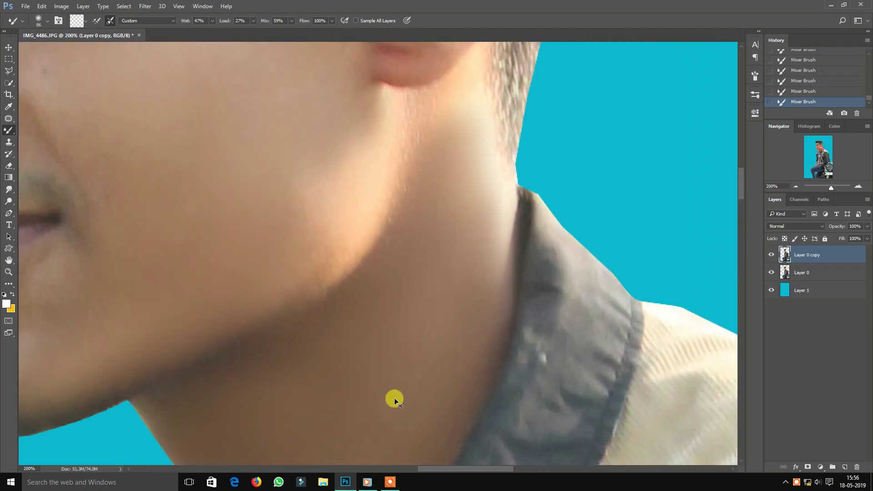
- Smooth the skin around the ear lobe and along the bright edge of the jaw with the Mixer Brush
key(ctrl+minus)
key(ctrl+minus)
key(ctrl+minus)
key(ctrl+plus)
key(ctrl+plus)
key(ctrl+plus)
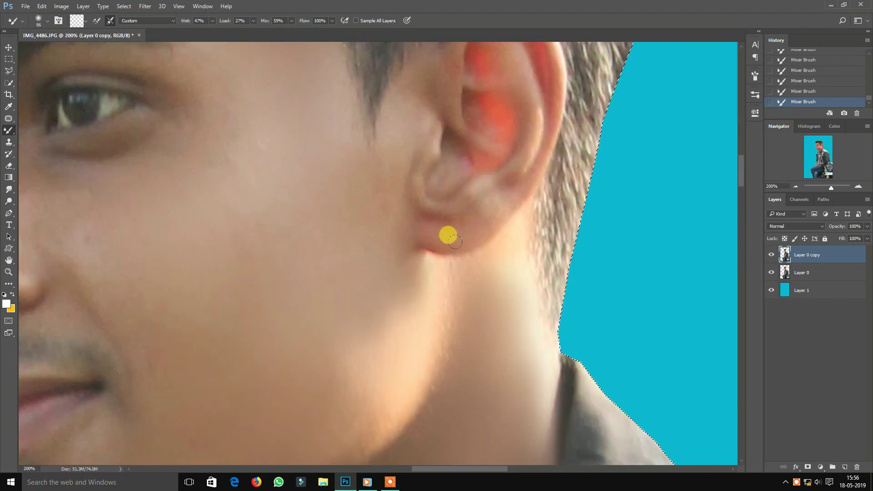
key(ctrl+minus)
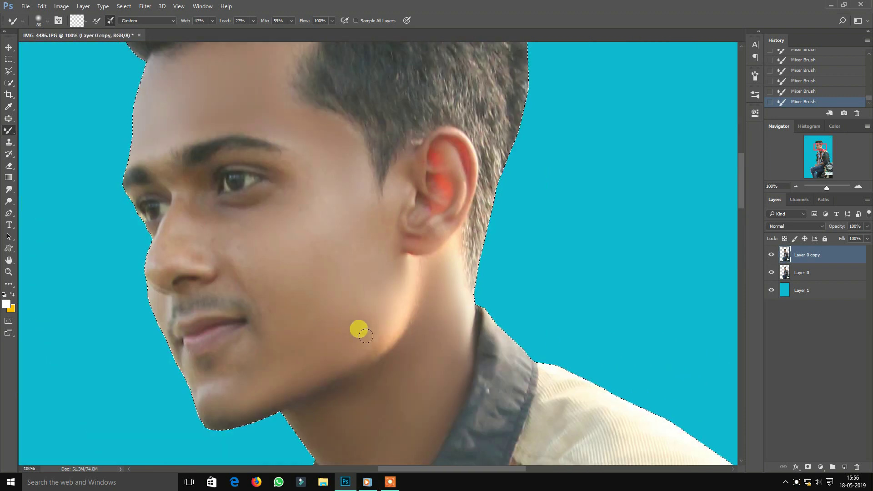
key(ctrl+minus)
key(ctrl+plus)
key(ctrl+plus)
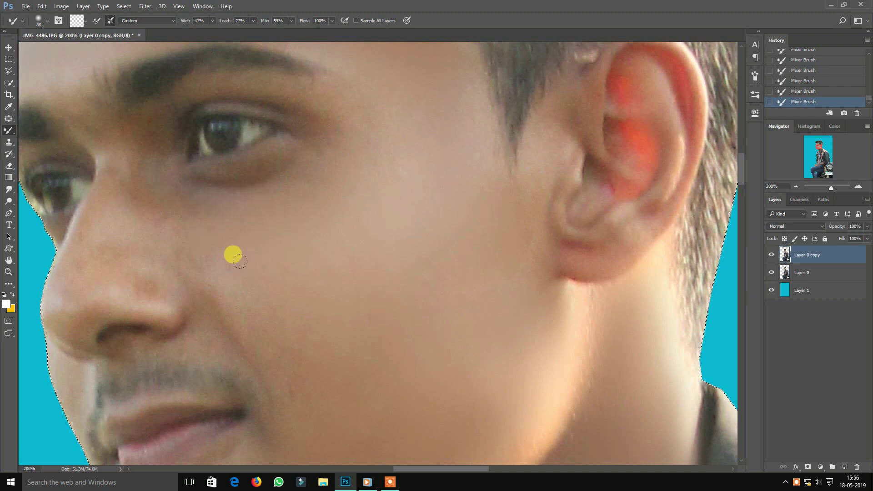
- Reduce the Mixer Brush to 59 and blend the skin on the nose and beneath the eyes
key(ctrl+minus)
key(ctrl+minus)
key(ctrl+minus)
key(ctrl+minus)
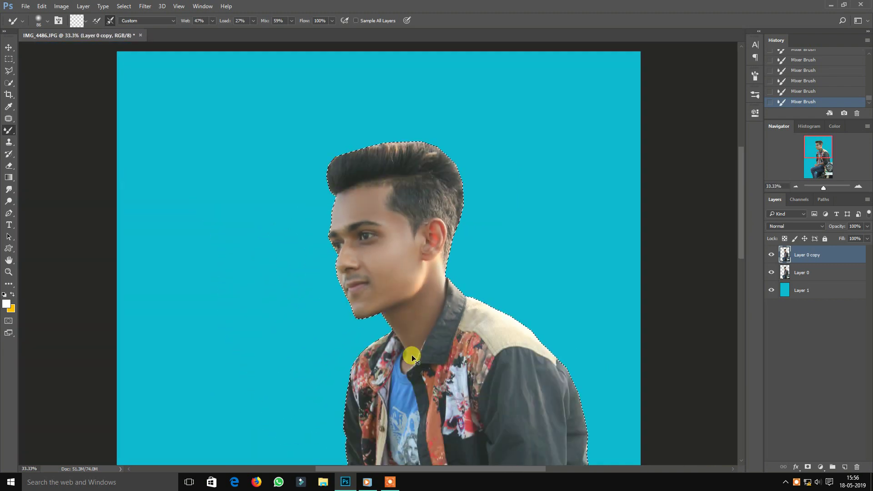
key(ctrl+plus)
key(ctrl+plus)
key(ctrl+plus)
key(ctrl+plus)
key(ctrl+plus)
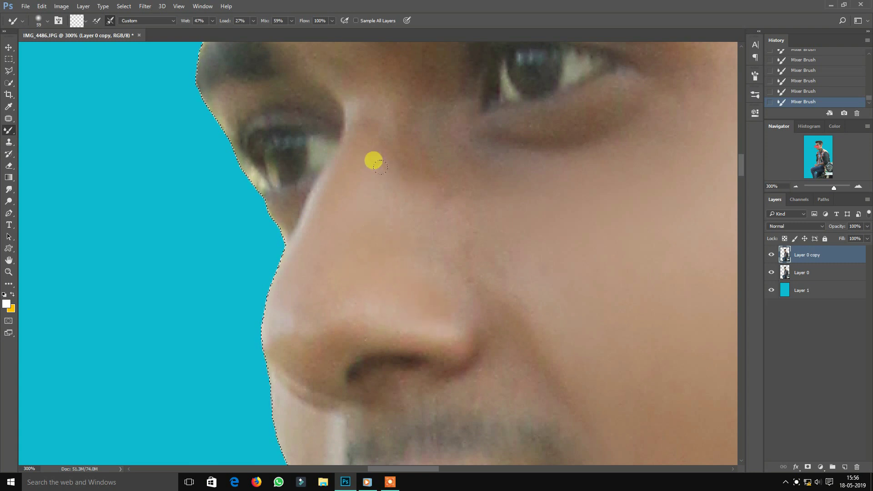
scroll(319, 272, up, 3)
scroll(319, 273, right, 3)
scroll(315, 244, down, 6)
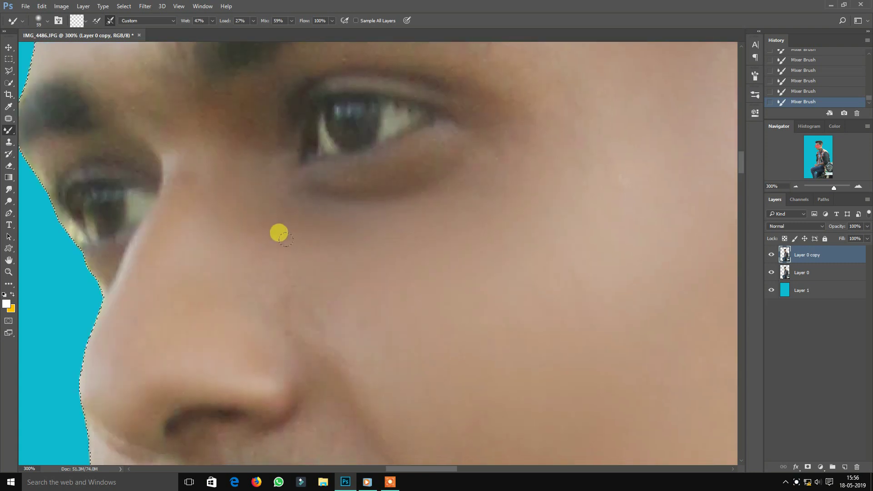
- Blend the skin around the mouth, moustache and chin with the Mixer Brush
scroll(361, 260, down, 4)
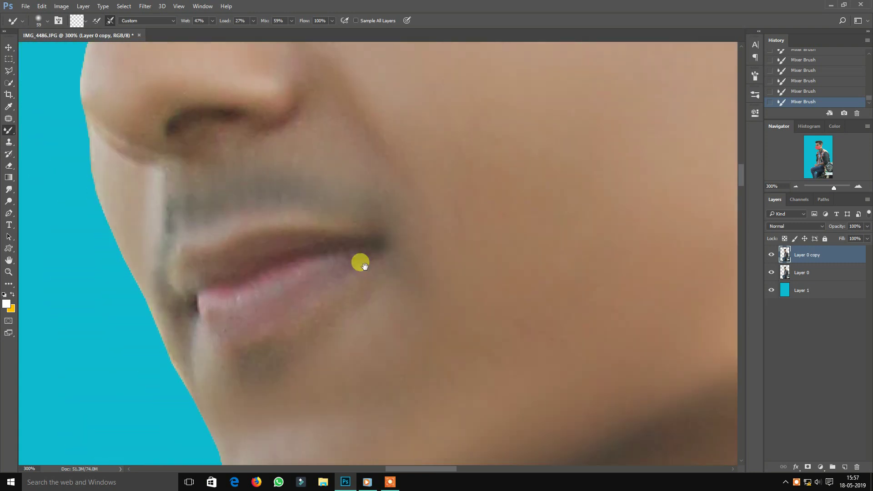
key(ctrl+minus)
key(ctrl+minus)
key(ctrl+minus)
key(ctrl+minus)
key(ctrl+minus)
key(ctrl+minus)
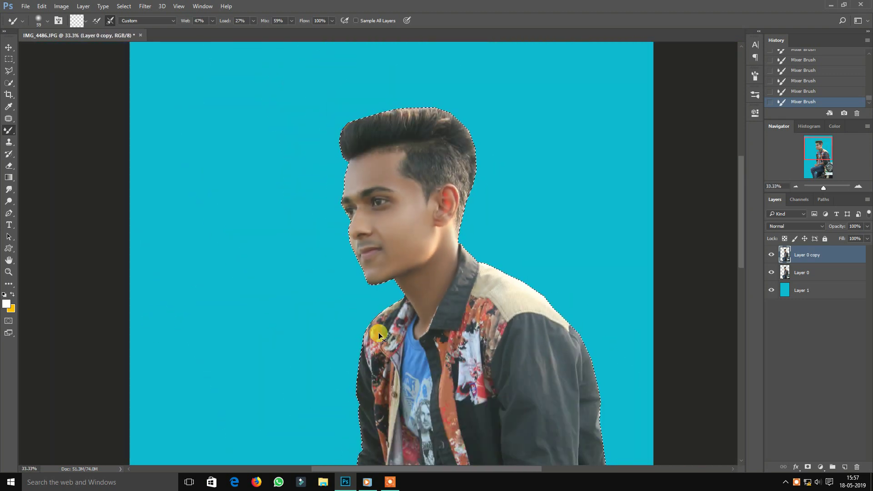
- Set the Mixer Brush to size 26 and smooth the lips and the fine details above them
key(ctrl+plus)
key(ctrl+plus)
key(ctrl+plus)
key(ctrl+plus)
key(ctrl+plus)
key(ctrl+plus)
right_click(437, 127)
drag(461, 146, 450, 147)
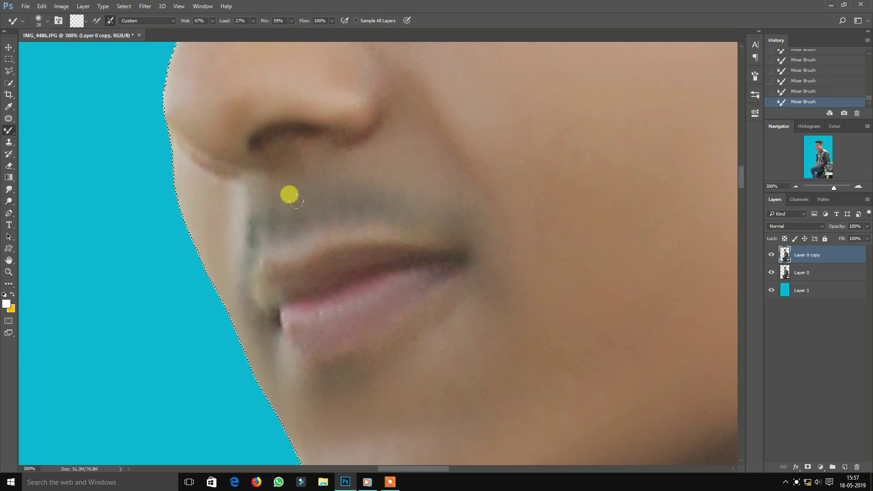
key(ctrl+minus)
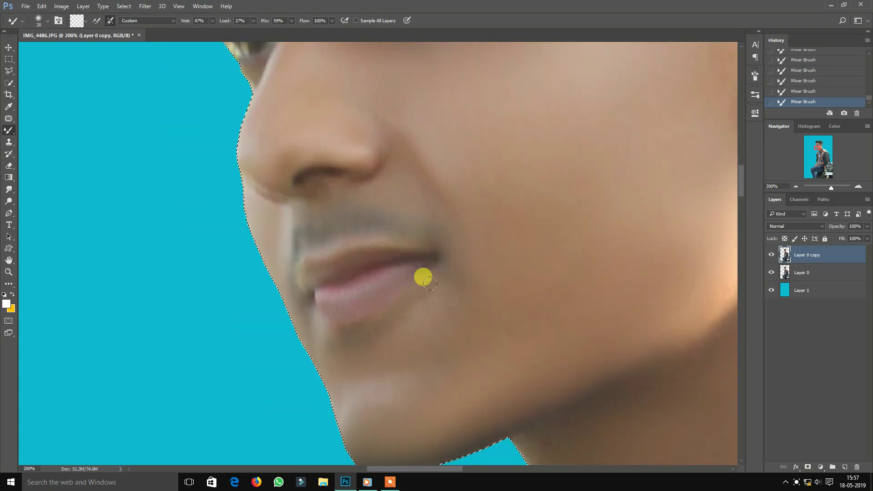
- Enlarge the Mixer Brush to 130 and even out the skin transitions across the cheek
key(ctrl+minus)
right_click(454, 195)
drag(468, 214, 488, 214)
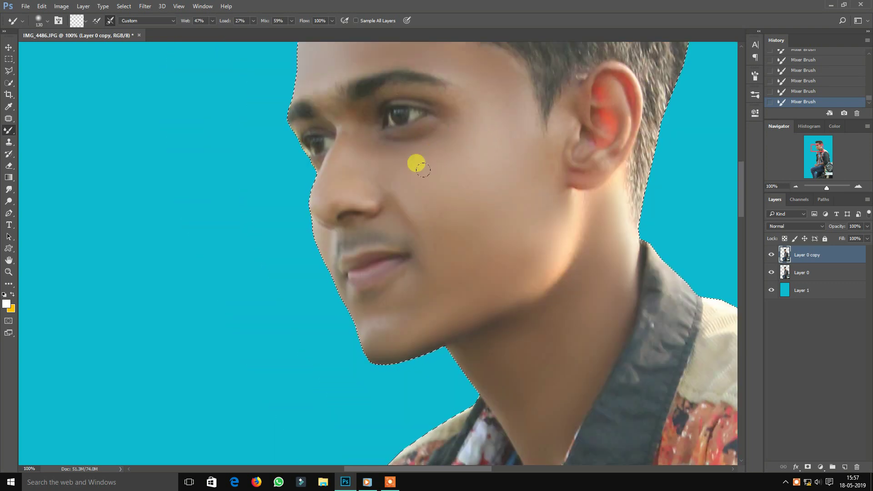
key(ctrl+minus)
key(ctrl+minus)
mouse_move(467, 254)
mouse_down()
mouse_move(486, 302)
mouse_move(508, 307)
mouse_up()
- Set the Mixer Brush to size 75 and blend the skin around the eyebrows and eyes
key(ctrl+plus)
key(ctrl+plus)
key(ctrl+plus)
right_click(458, 305)
click(362, 246)
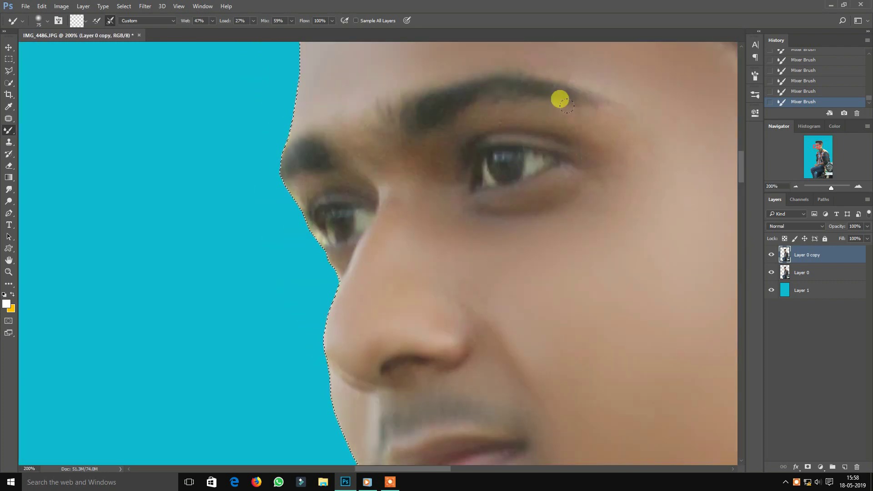
drag(344, 119, 283, 183)
- Reduce the Mixer Brush to 47 and refine the skin along the nose and the front edge of the face
right_click(502, 240)
drag(549, 257, 542, 257)
click(225, 236)
mouse_move(266, 268)
mouse_down()
mouse_move(228, 197)
mouse_move(221, 152)
mouse_up()
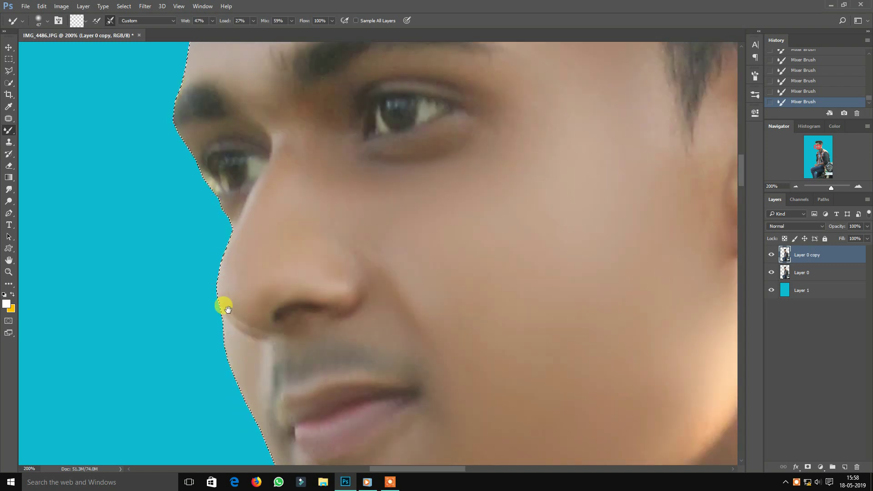
drag(224, 306, 112, 60)
key(ctrl+minus)
key(ctrl+minus)
key(ctrl+minus)
key(ctrl+minus)
key(ctrl+minus)
key(ctrl+minus)
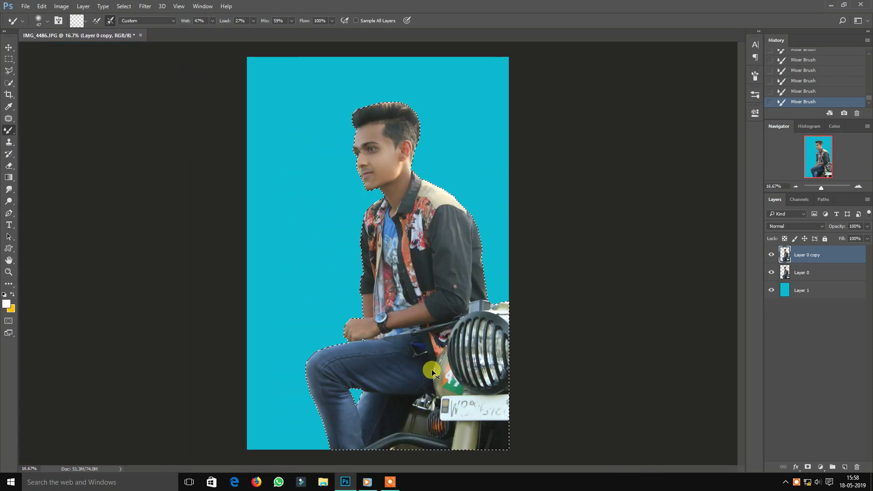
- Set the Mixer Brush to size 77 and smooth the skin of the forearm behind the wristwatch
key(ctrl+plus)
key(ctrl+plus)
drag(404, 447, 427, 323)
key(ctrl+plus)
key(ctrl+plus)
key(ctrl+plus)
key(ctrl+plus)
drag(408, 195, 292, 438)
right_click(381, 339)
drag(442, 358, 448, 357)
click(359, 233)
mouse_move(360, 387)
mouse_down()
mouse_move(337, 295)
mouse_move(375, 214)
mouse_up()
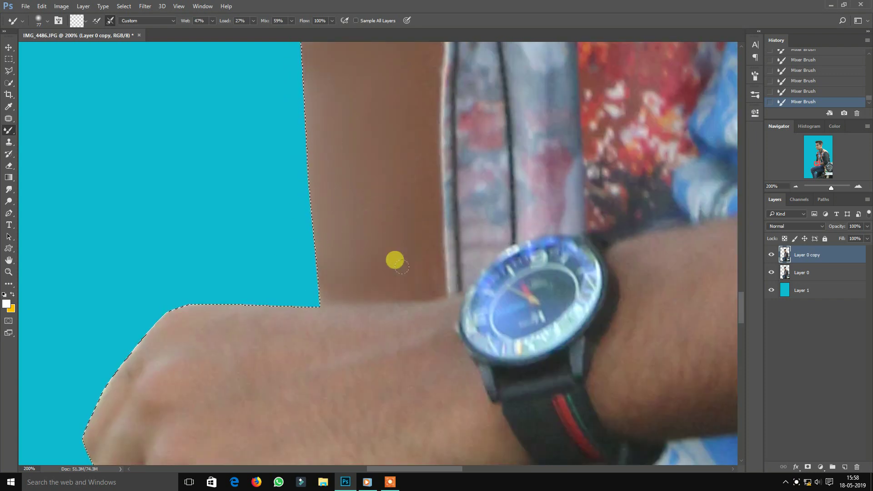
- Smooth the skin on the back of the hand and the fingers with the Mixer Brush
drag(301, 92, 304, 238)
drag(422, 323, 384, 183)
drag(279, 413, 328, 223)
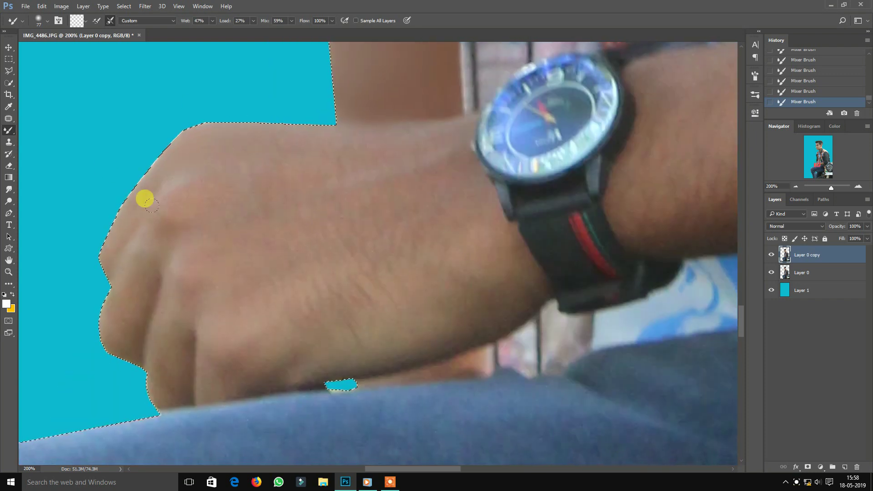
mouse_move(345, 164)
mouse_down()
mouse_move(204, 277)
mouse_move(444, 263)
mouse_move(288, 320)
mouse_move(311, 178)
mouse_up()
key(ctrl+minus)
key(ctrl+minus)
key(ctrl+minus)
key(ctrl+plus)
key(ctrl+plus)
- Enlarge the Mixer Brush to 92 and even out the forearm skin between the wristwatch and the rolled sleeve
drag(504, 234, 252, 246)
right_click(314, 264)
drag(383, 265, 387, 266)
click(247, 246)
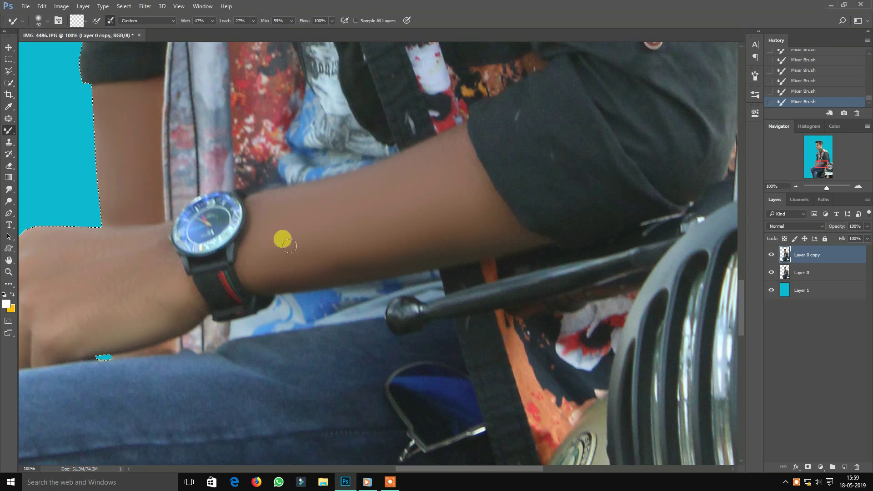
- Clear the selection and compare the retouched skin with the original by toggling the visibility of Layer 0 copy
scroll(282, 240, down, 5)
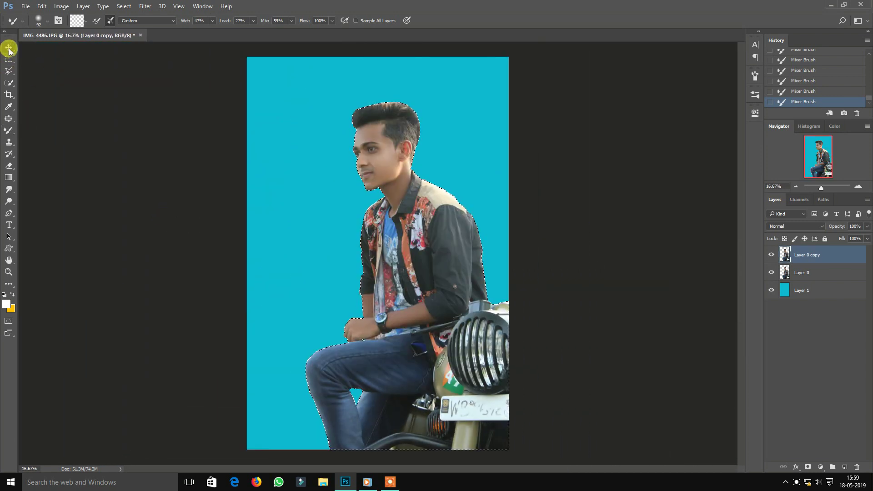
click(9, 48)
scroll(461, 214, up, 2)
click(772, 254)
click(772, 255)
click(772, 254)
click(772, 255)
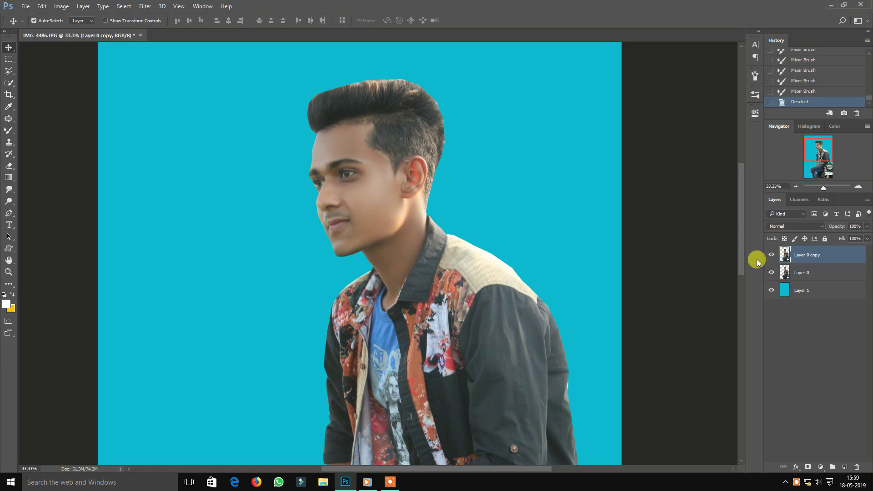
scroll(757, 260, down, 2)
scroll(758, 260, up, 2)
- Hide the original Layer 0 and duplicate the retouched Layer 0 copy twice
click(812, 272)
click(826, 253)
click(772, 272)
drag(812, 263, 845, 467)
- Convert both new duplicates to smart objects and hide the upper one, Layer 0 copy 3
right_click(821, 256)
click(753, 168)
click(816, 272)
right_click(818, 273)
click(746, 168)
- Apply a Gaussian Blur with a radius of about 10 pixels to Layer 0 copy 2
key(ctrl+minus)
drag(472, 223, 484, 313)
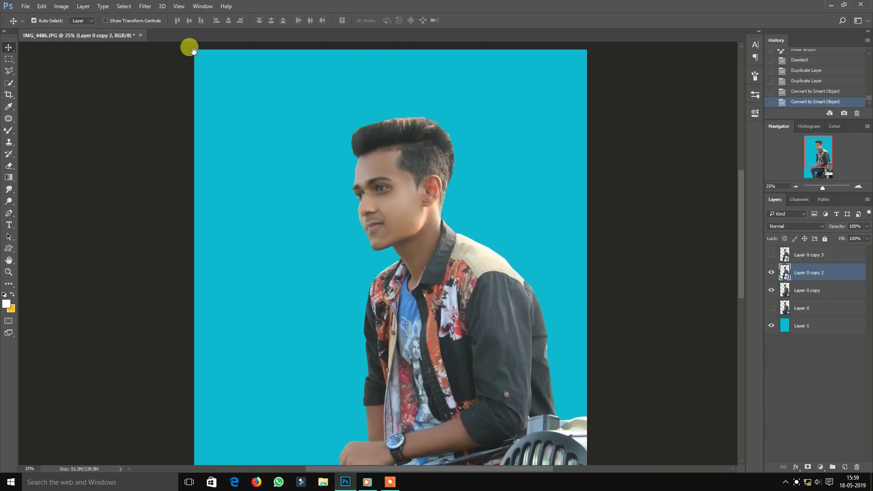
click(145, 6)
mouse_move(182, 113)
click(285, 141)
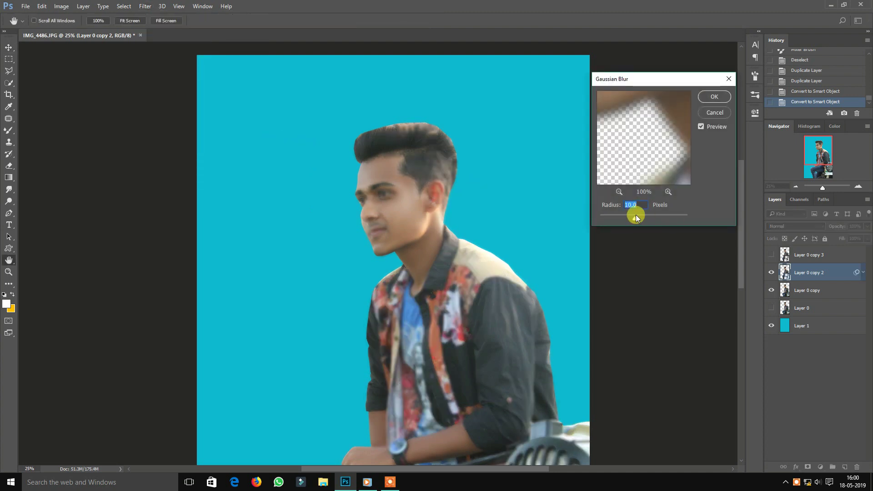
drag(631, 216, 632, 218)
click(715, 96)
- Show Layer 0 copy 3 and set its blending mode to Vivid Light
key(v)
click(771, 255)
click(805, 254)
click(796, 226)
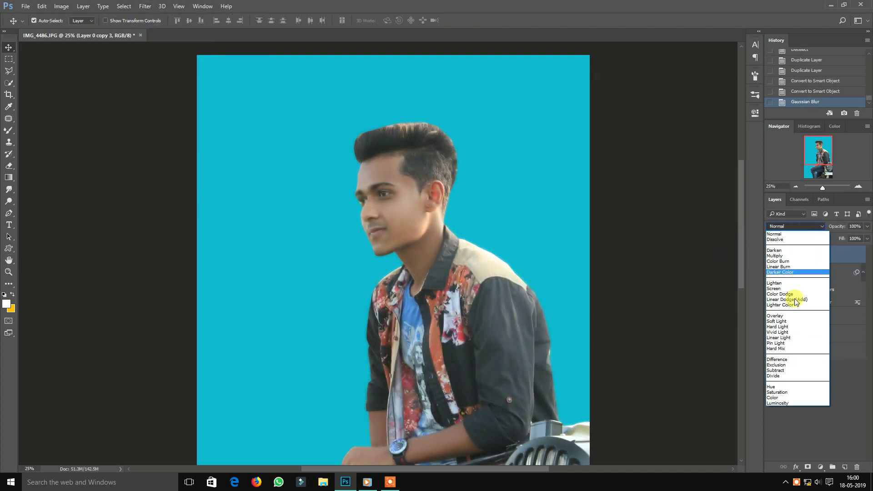
click(790, 333)
- Apply a High Pass filter with a 2.5 pixel radius to Layer 0 copy 3
click(146, 6)
mouse_move(191, 183)
click(282, 189)
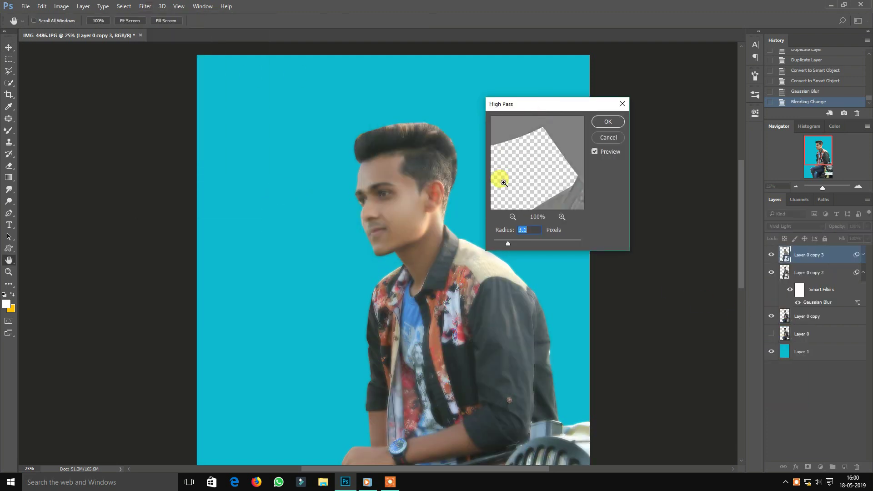
key(ctrl+plus)
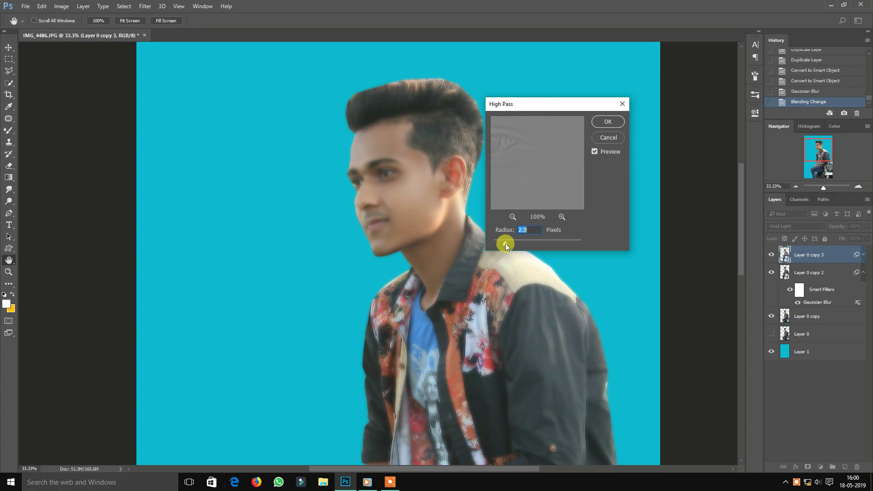
key(Return)
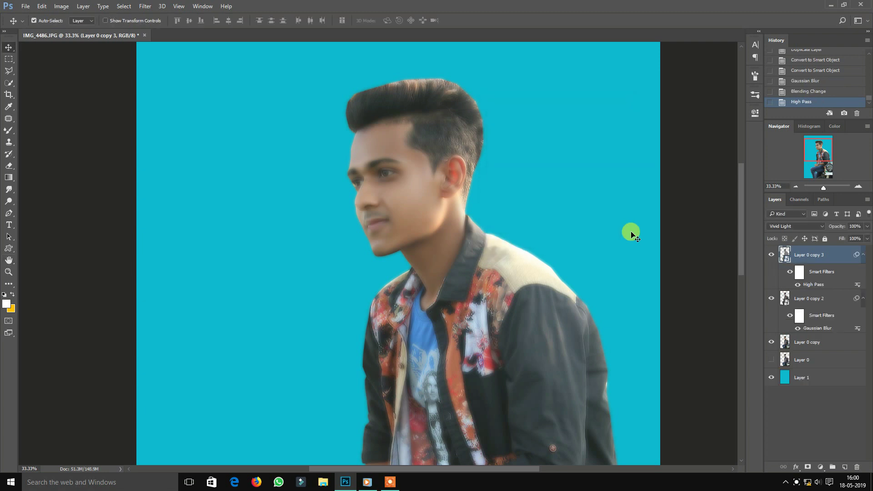
- Group the blurred and high-pass layers and add a black mask that hides the group
shift+click(818, 299)
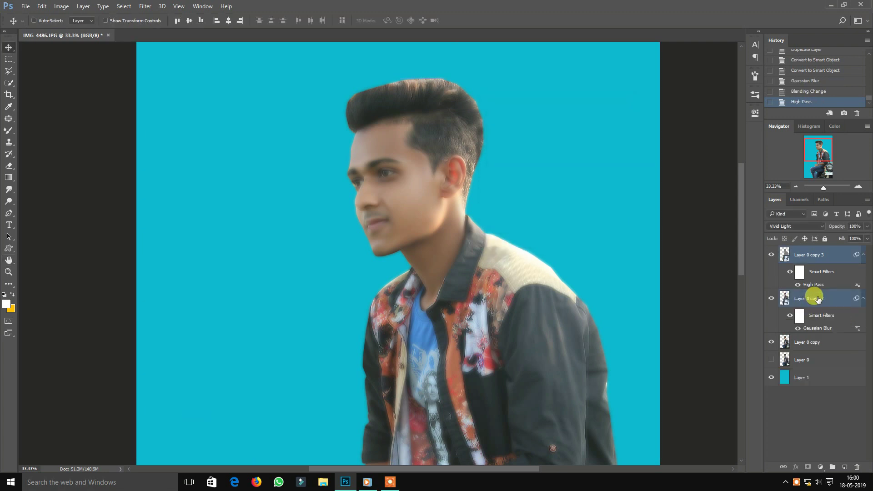
key(ctrl+g)
alt+click(809, 467)
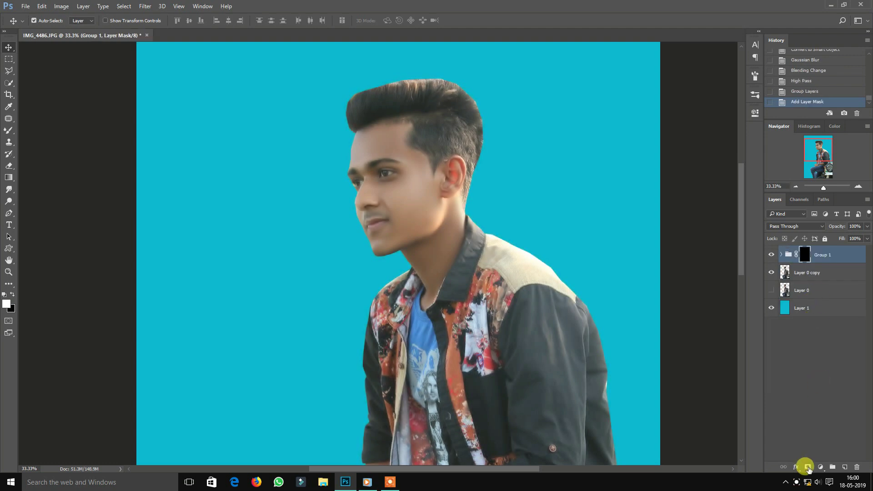
- Load the subject layer's outline as a selection and target the group mask for painting with the Brush tool
key(ctrl+plus)
key(ctrl+plus)
key(ctrl+plus)
drag(486, 264, 456, 438)
right_click(785, 268)
click(773, 82)
click(804, 252)
click(781, 255)
drag(454, 185, 461, 296)
key(b)
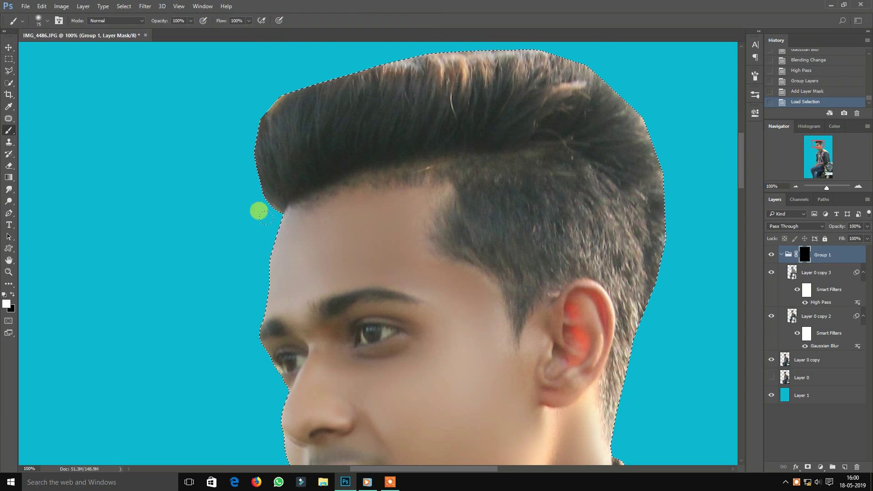
- Paint white on the group mask with a 75 brush to reveal the smoothing on the forehead, temple and eye area
key(ctrl+plus)
click(189, 206)
drag(507, 358, 410, 202)
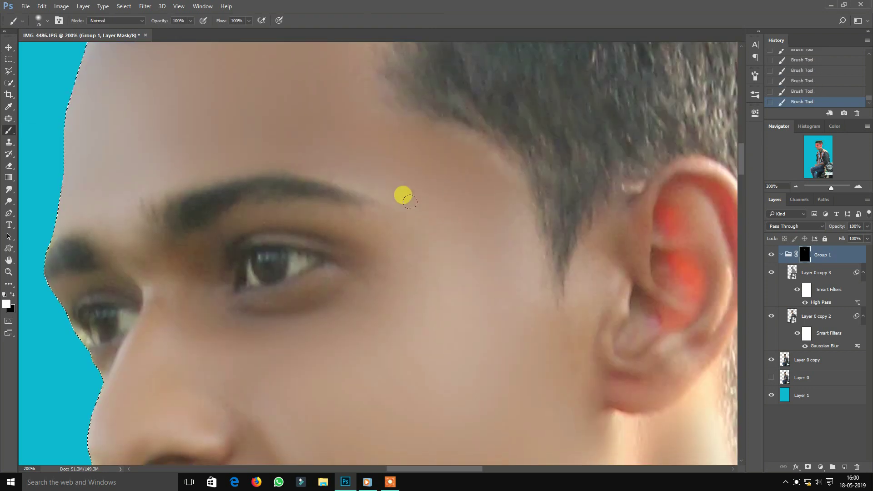
drag(416, 264, 403, 245)
drag(262, 312, 249, 241)
drag(154, 295, 208, 244)
drag(272, 301, 186, 218)
- Paint white on the group mask over the lower cheek, chin, jaw and neck to reveal the smoothing
mouse_move(269, 386)
mouse_down()
mouse_move(249, 312)
mouse_move(325, 324)
mouse_up()
drag(222, 341, 131, 227)
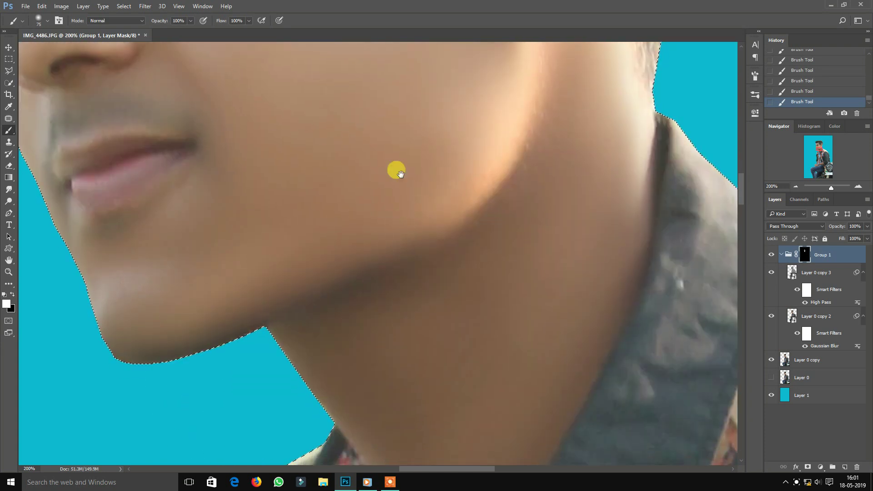
drag(396, 170, 361, 286)
drag(429, 236, 408, 137)
drag(339, 304, 348, 174)
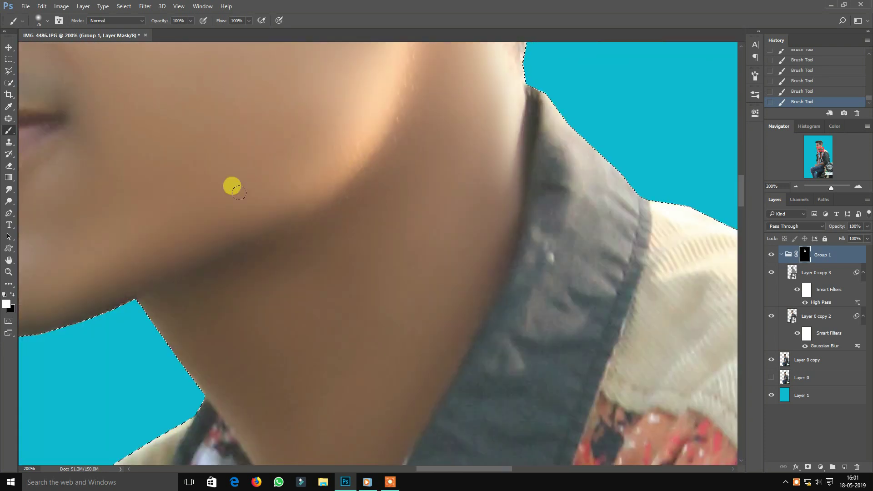
- Reveal the smoothing on the hand and both forearms by painting white on the group mask
key(ctrl+minus)
key(ctrl+minus)
key(ctrl+minus)
key(ctrl+minus)
drag(339, 427, 386, 182)
key(ctrl+plus)
key(ctrl+plus)
key(ctrl+plus)
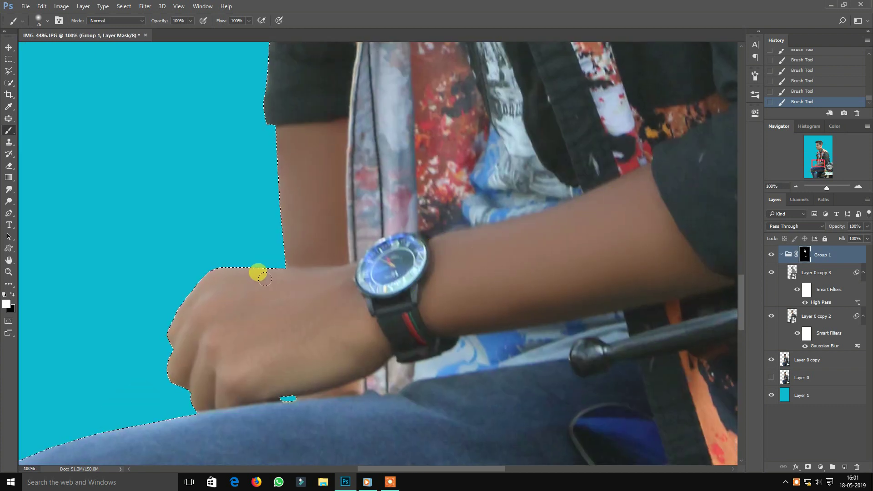
key(ctrl+minus)
key(ctrl+minus)
key(ctrl+minus)
drag(449, 332, 496, 437)
- Examine the smoothed face up close and within the whole portrait
drag(478, 119, 463, 291)
key(ctrl+plus)
key(ctrl+plus)
key(ctrl+plus)
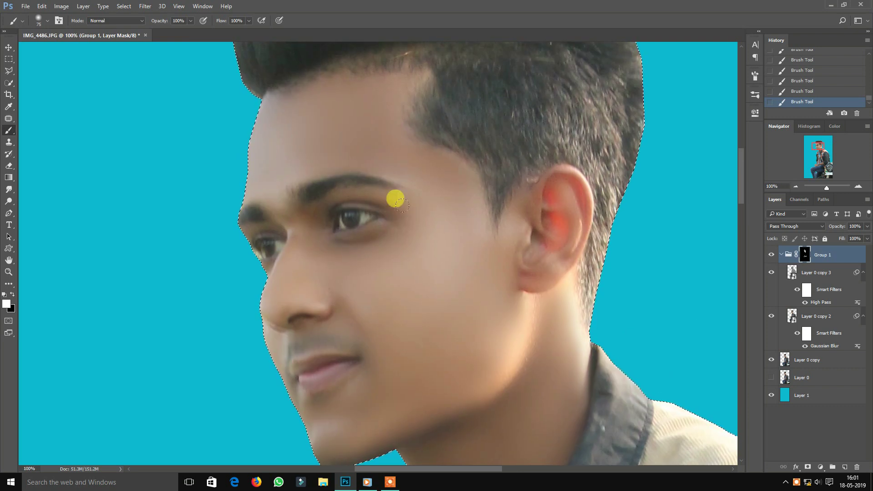
key(ctrl+minus)
key(ctrl+minus)
key(ctrl+minus)
key(ctrl+plus)
key(ctrl+plus)
key(ctrl+minus)
key(ctrl+minus)
key(ctrl+minus)
click(9, 48)
key(ctrl+plus)
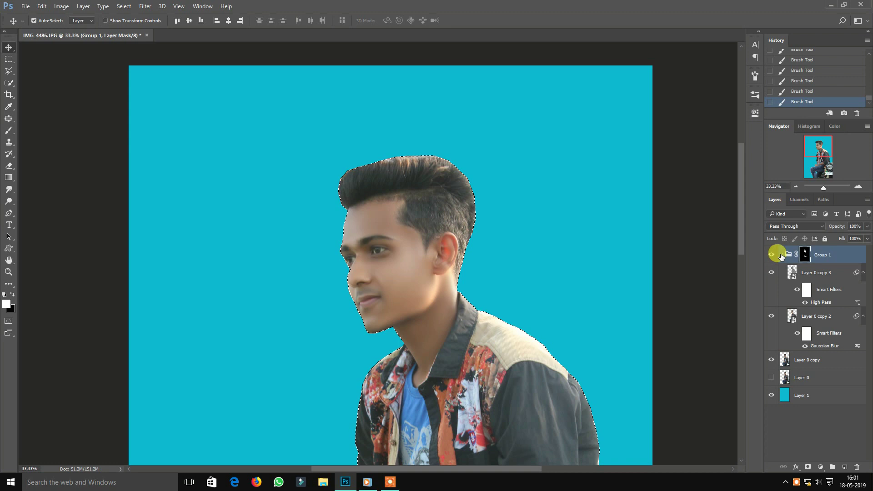
- Collapse Group 1 and merge it with Layer 0 copy into a single layer
click(781, 255)
click(772, 255)
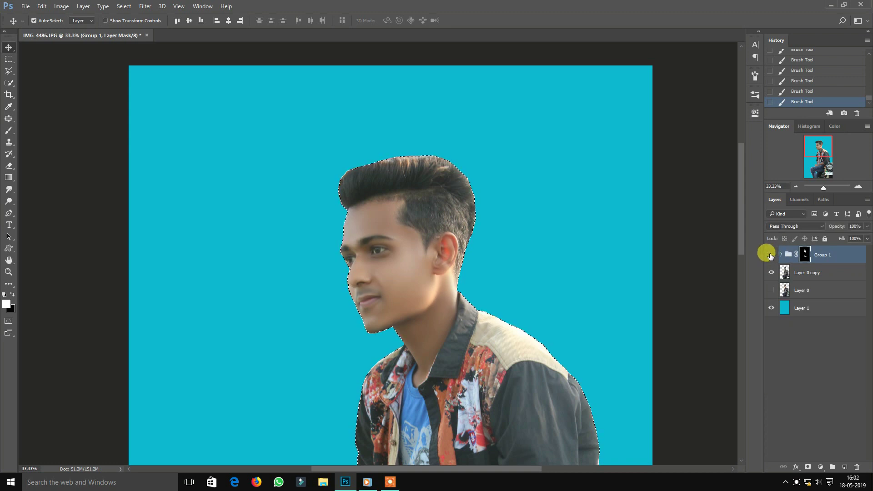
shift+click(803, 272)
key(ctrl+e)
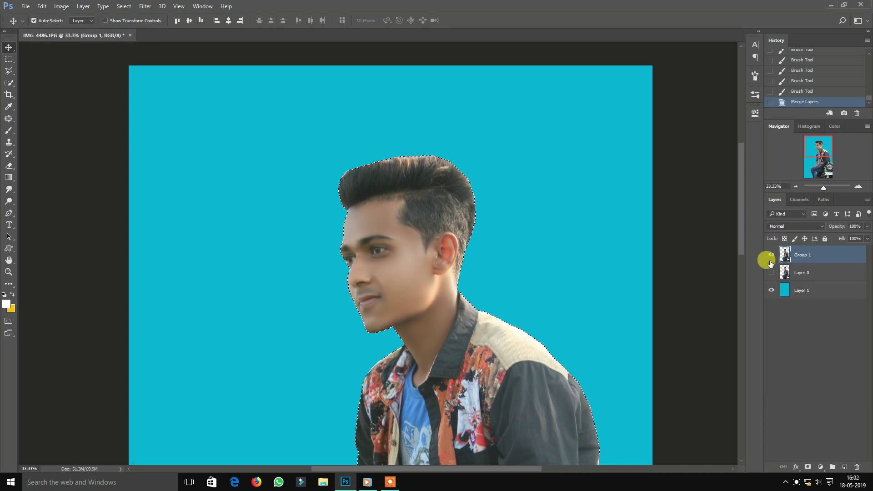
- Show Layer 0 and compare it with the merged retouch by toggling the merged layer's visibility
click(772, 272)
click(772, 255)
click(772, 255)
click(772, 255)
click(772, 255)
key(ctrl+plus)
key(ctrl+plus)
drag(485, 214, 444, 324)
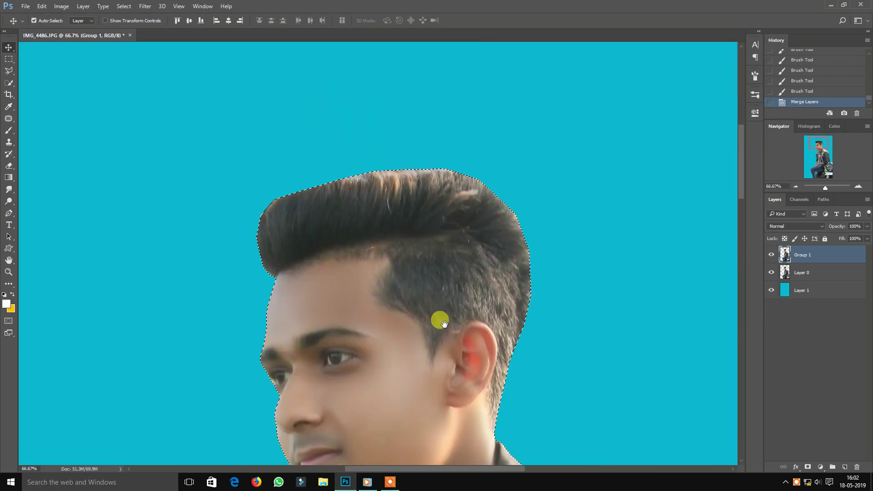
key(ctrl+minus)
key(ctrl+minus)
key(ctrl+minus)
- In the Camera Raw Filter, set Highlights to -12, Shadows +5, Whites +23, Blacks +32 and Clarity +13
click(145, 7)
click(459, 172)
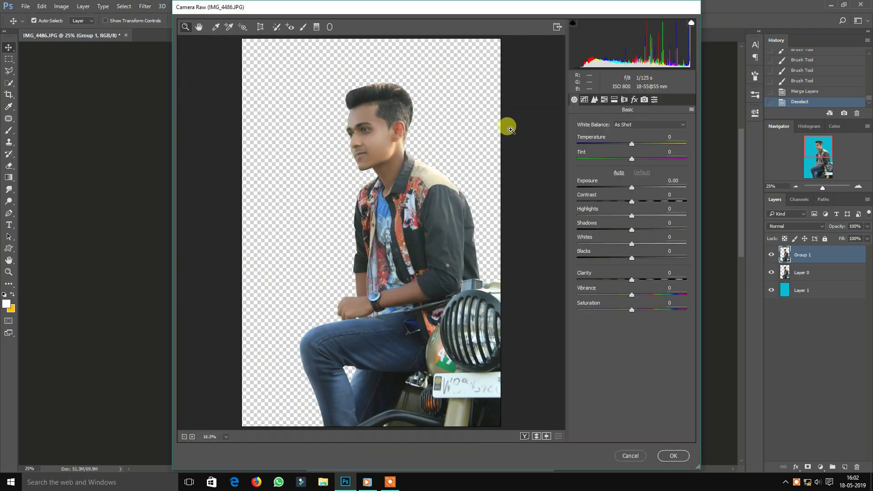
drag(343, 136, 447, 210)
drag(632, 281, 642, 283)
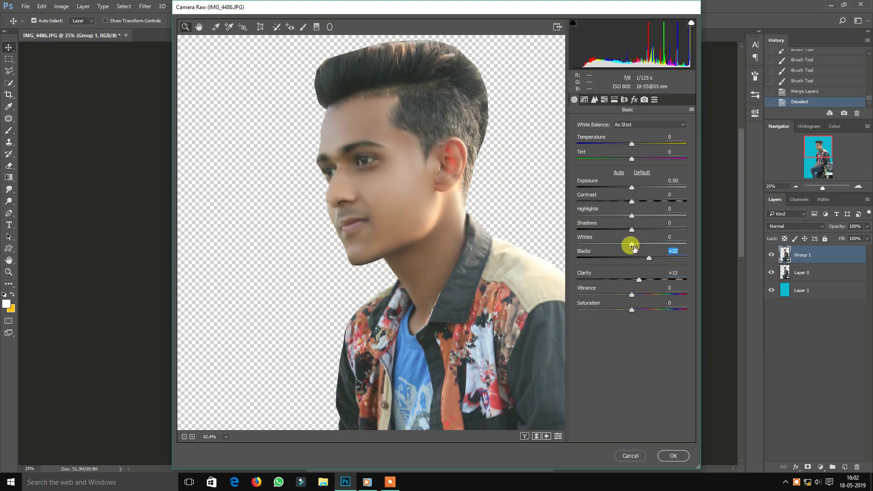
drag(625, 230, 649, 231)
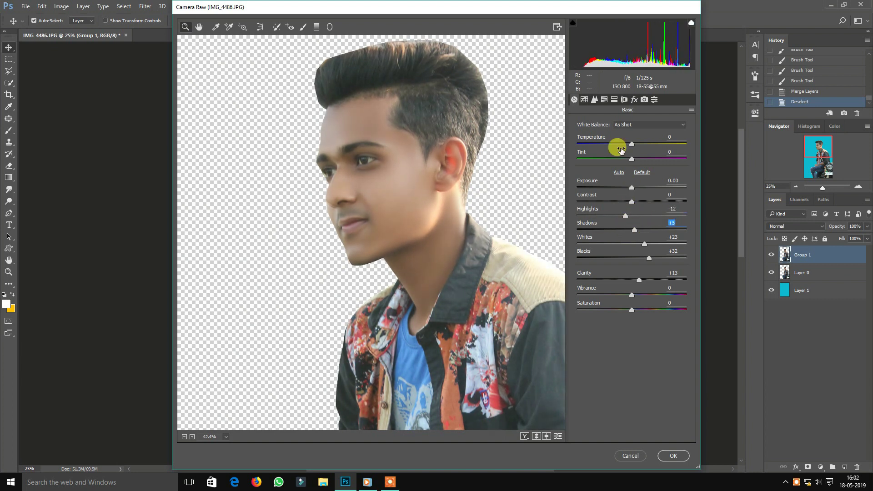
- Set the HSL saturation to Reds +8, Yellows -23, Greens +27, Aquas +100 and Blues +27
key(ctrl+0)
click(595, 99)
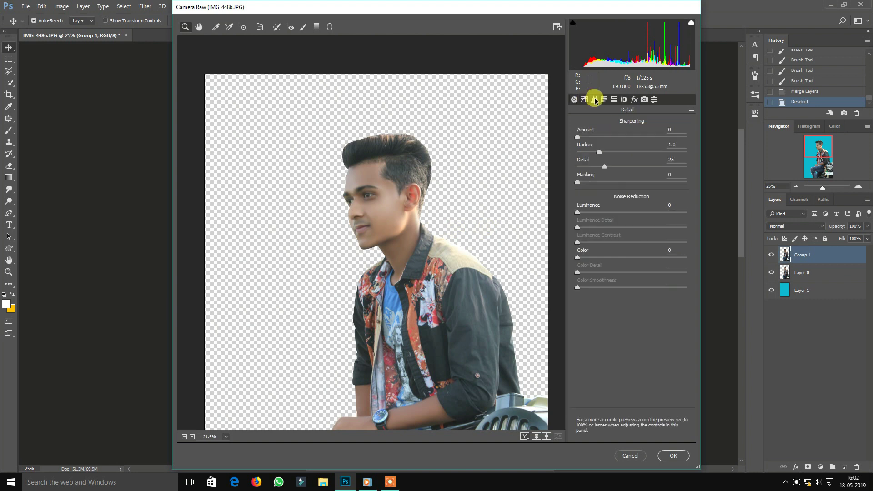
click(605, 99)
drag(628, 189, 651, 173)
click(607, 137)
drag(626, 245, 646, 246)
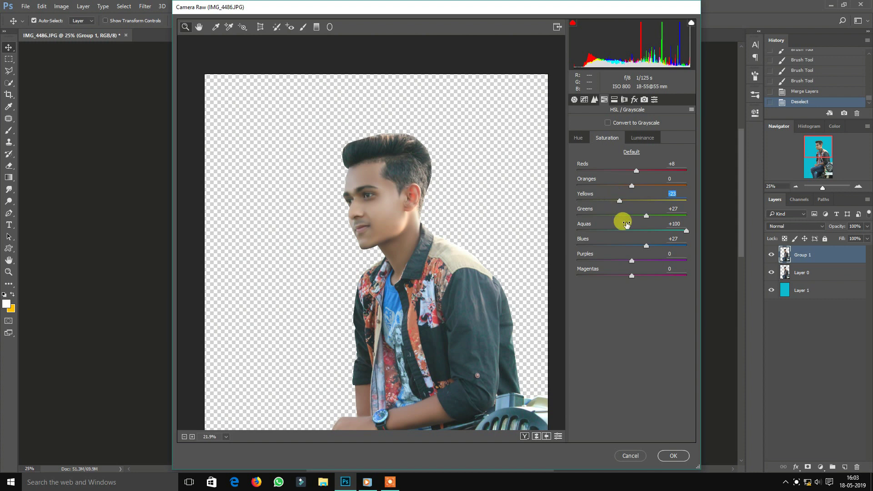
key(ctrl+0)
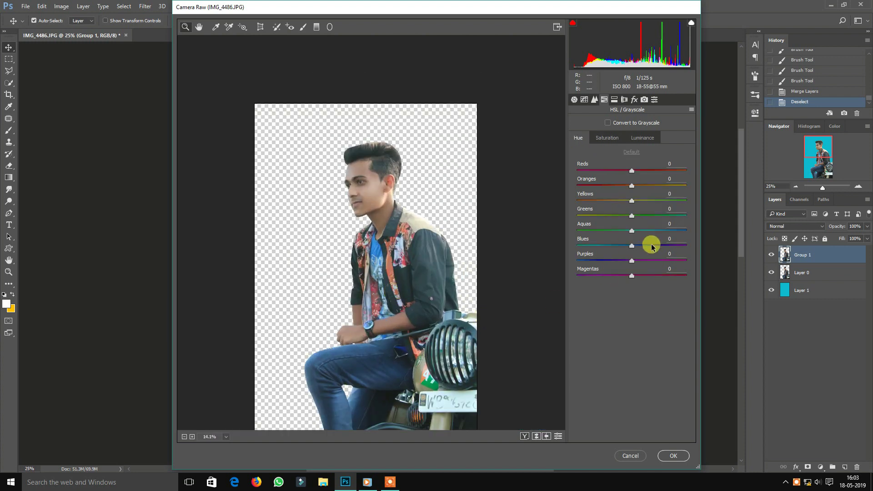
- Set the HSL luminance to Oranges +22, Yellows -3 and Greens +12, and apply the Camera Raw adjustments
click(642, 138)
drag(672, 214, 630, 200)
scroll(404, 273, down, 4)
scroll(394, 282, up, 2)
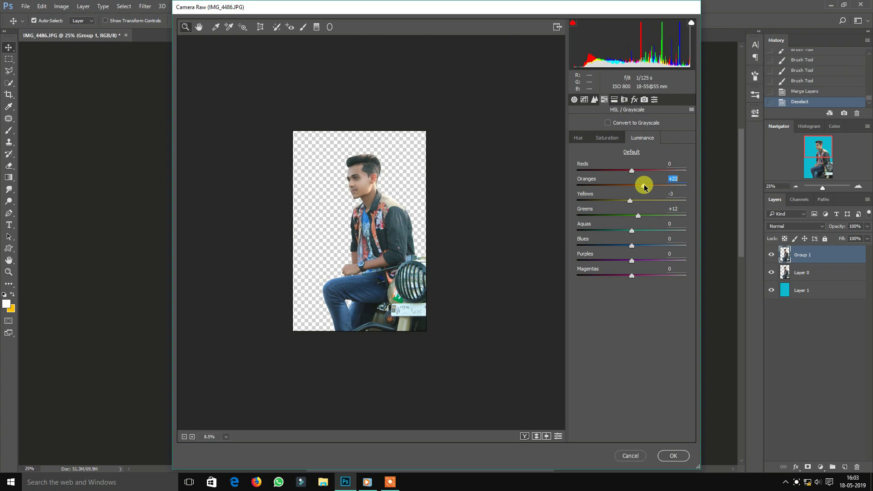
click(348, 176)
click(674, 456)
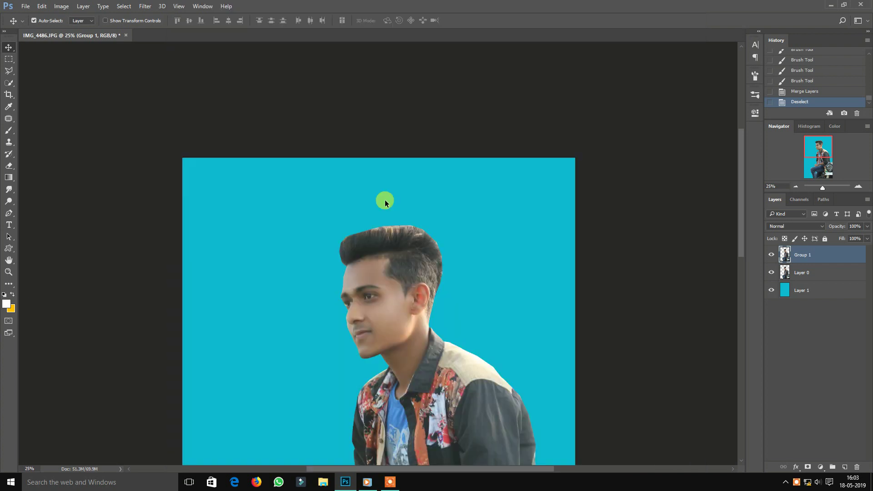
- Compare the color-graded portrait with the original by toggling the visibility of the Group 1 layer
key(ctrl+minus)
key(ctrl+minus)
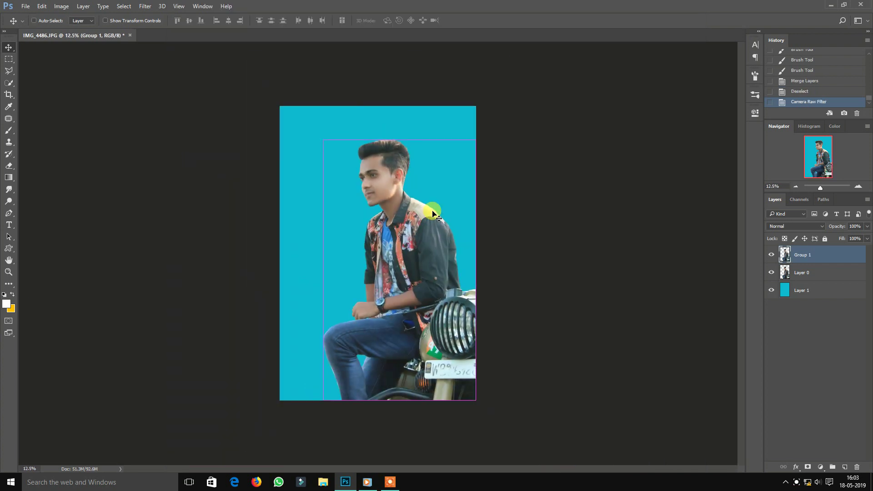
key(ctrl+plus)
key(ctrl+plus)
key(ctrl+plus)
drag(378, 166, 408, 330)
click(772, 255)
click(771, 256)
- Duplicate the Group 1 layer and ready the Smudge tool with a 44 px speckled tip at 72% strength
drag(775, 259, 845, 467)
key(ctrl+plus)
key(ctrl+plus)
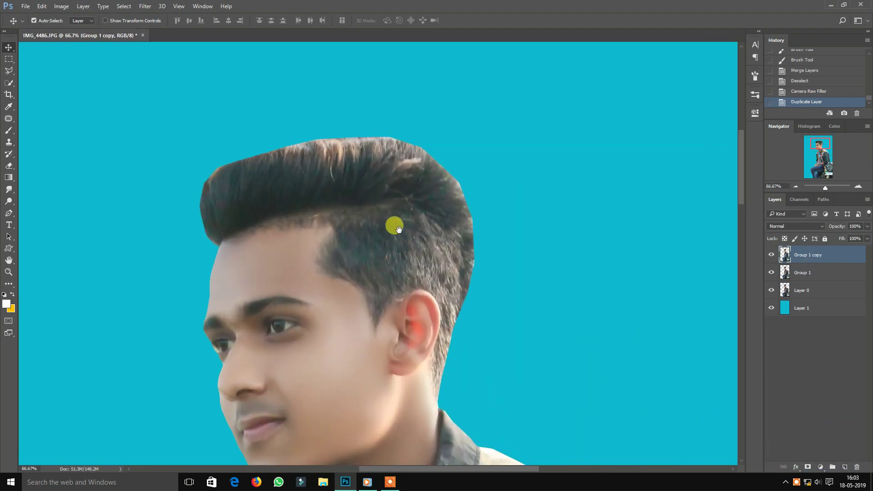
click(9, 191)
key(ctrl+plus)
right_click(326, 264)
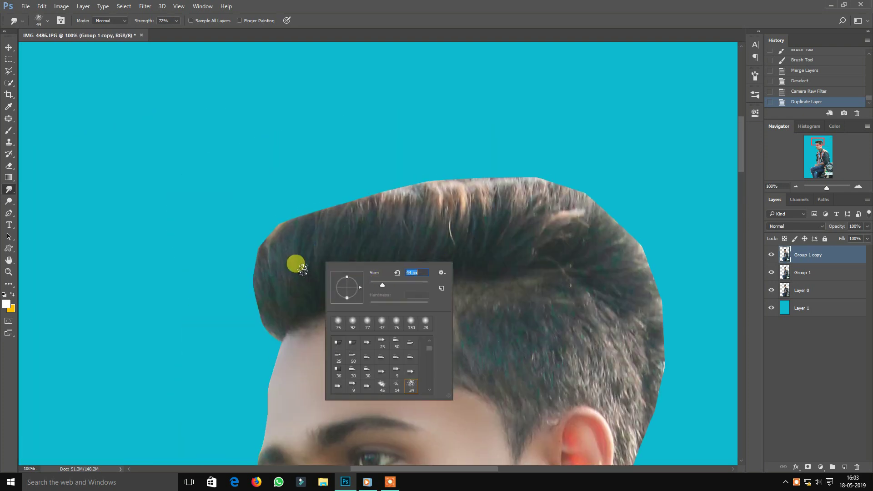
click(262, 230)
- Smudge the top edge of the hair upward into spiky strands, from the front of the quiff to the back of the crown
drag(298, 230, 323, 170)
mouse_move(318, 227)
mouse_down()
mouse_move(358, 150)
mouse_move(386, 157)
mouse_up()
mouse_move(360, 228)
mouse_down()
mouse_move(412, 151)
mouse_move(427, 146)
mouse_up()
drag(412, 221, 456, 139)
drag(441, 219, 484, 143)
drag(475, 216, 521, 146)
drag(541, 218, 571, 175)
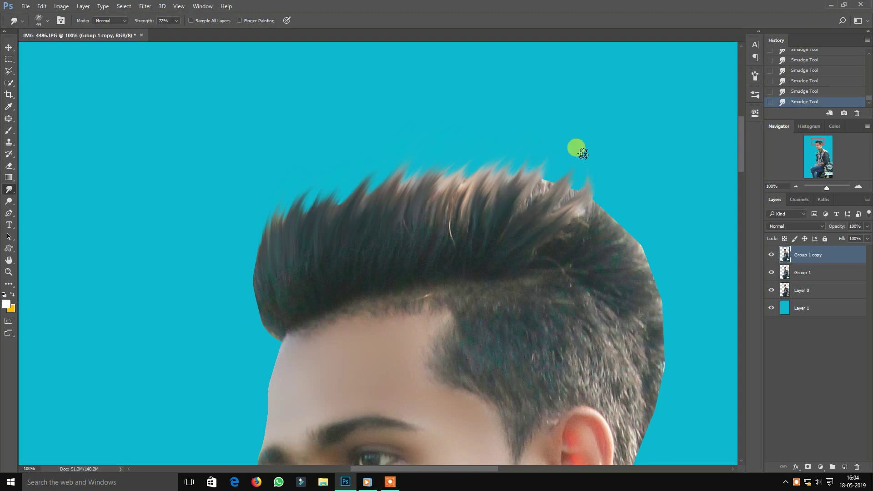
drag(586, 227, 607, 182)
drag(619, 246, 637, 190)
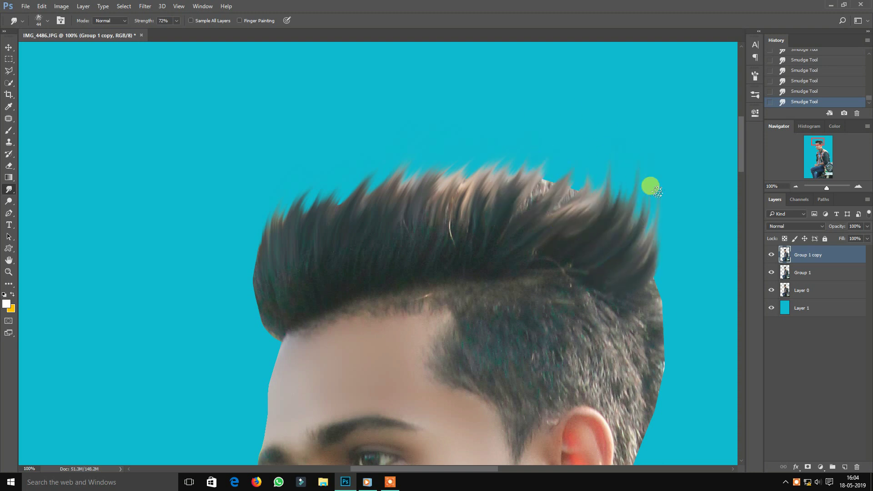
- Smudge the front edge of the quiff upward in long strokes to pull out finer strands against the cyan background
key(ctrl+minus)
key(ctrl+minus)
key(ctrl+minus)
key(ctrl+plus)
key(ctrl+plus)
key(ctrl+plus)
key(ctrl+plus)
drag(157, 327, 149, 184)
drag(171, 282, 186, 154)
drag(209, 227, 232, 107)
drag(250, 216, 296, 110)
drag(288, 209, 343, 91)
drag(328, 201, 371, 72)
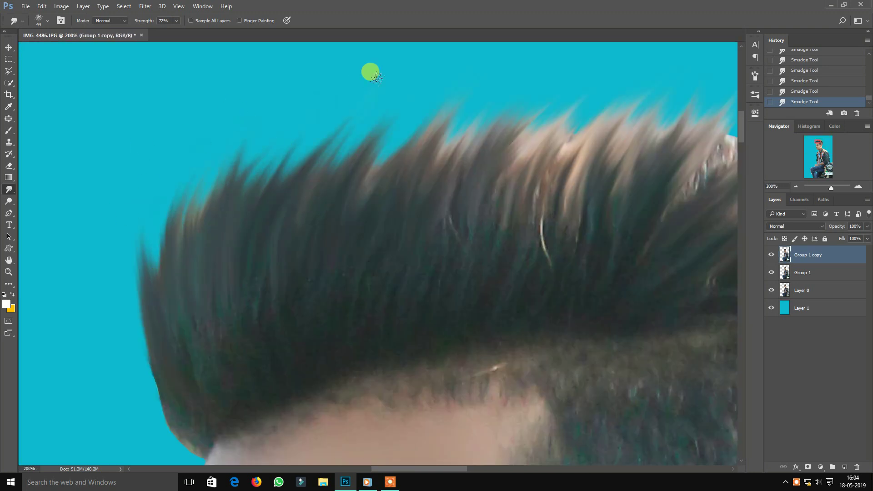
- Smudge the brown highlighted hair on the crown up and backward to blend its remaining hard edge
key(ctrl+minus)
drag(477, 188, 537, 176)
drag(487, 227, 568, 177)
drag(552, 217, 623, 162)
key(ctrl+minus)
key(ctrl+minus)
key(ctrl+plus)
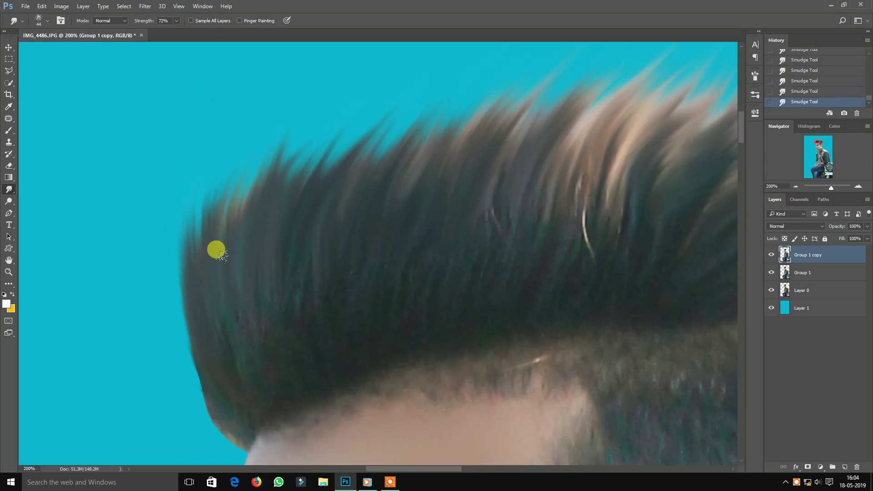
- Refine the front and middle of the quiff by smudging its tips outward into thin, wispy strands
key(ctrl+plus)
drag(351, 286, 448, 145)
mouse_move(87, 273)
mouse_down()
mouse_move(235, 203)
mouse_move(159, 290)
mouse_up()
drag(291, 290, 340, 218)
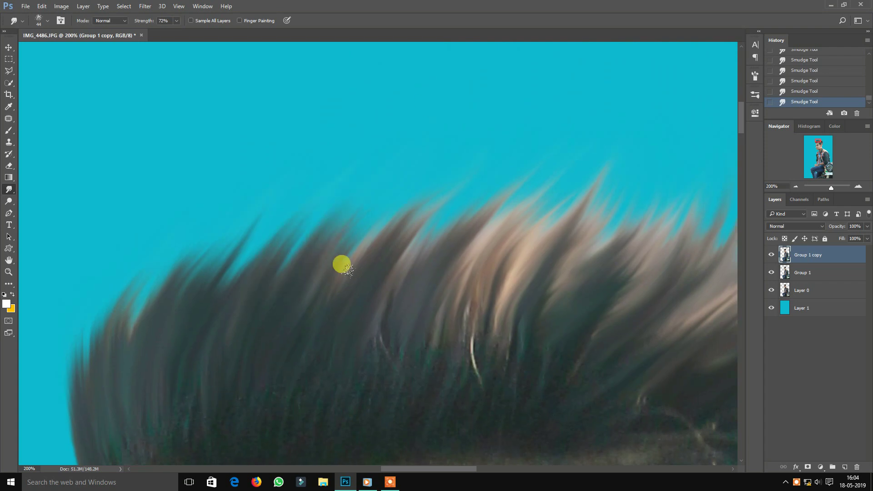
drag(43, 286, 169, 120)
drag(199, 316, 175, 215)
drag(227, 380, 179, 330)
key(ctrl+minus)
key(ctrl+minus)
key(ctrl+minus)
key(ctrl+minus)
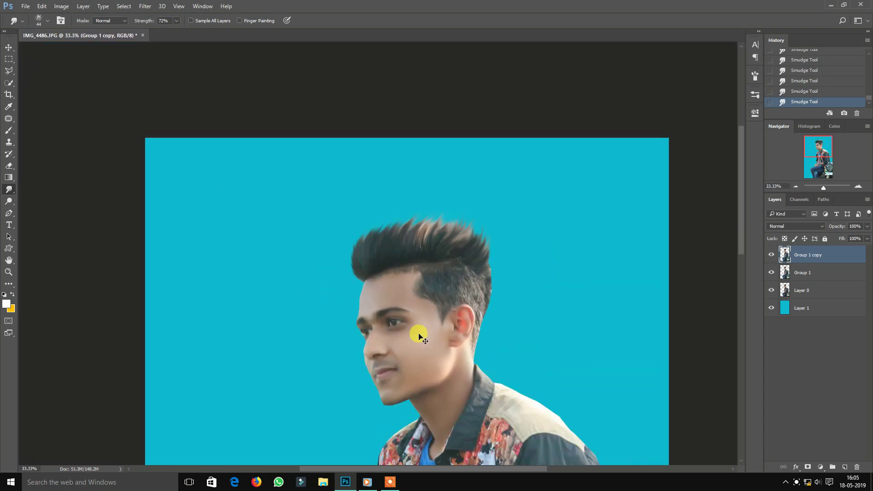
- Extend the smudging to the hair edge at the back of the crown
key(ctrl+plus)
key(ctrl+plus)
key(ctrl+plus)
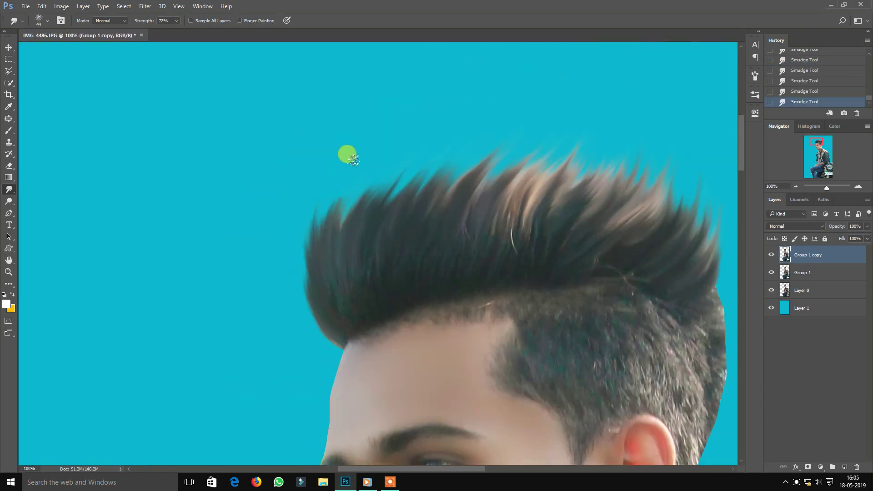
key(ctrl+minus)
key(ctrl+minus)
key(ctrl+minus)
key(ctrl+plus)
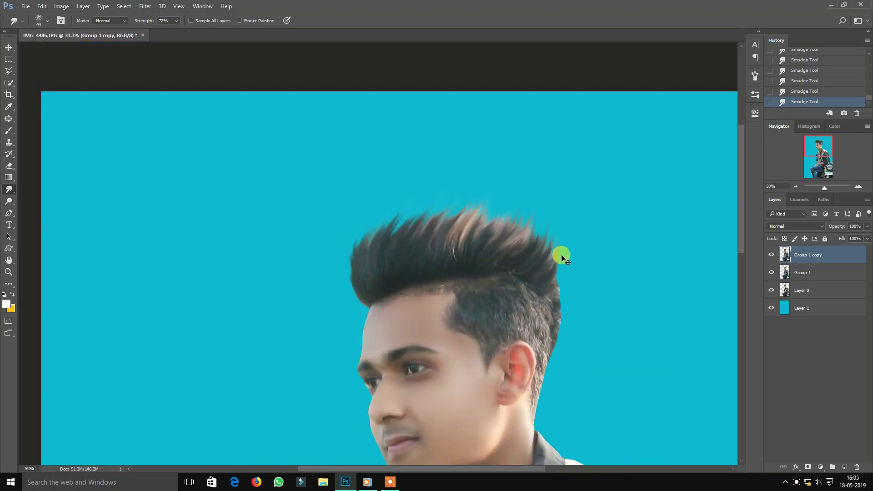
drag(563, 255, 507, 237)
key(ctrl+plus)
key(ctrl+plus)
drag(610, 191, 463, 192)
mouse_move(451, 268)
mouse_down()
mouse_move(473, 239)
mouse_move(414, 158)
mouse_up()
drag(420, 195, 447, 164)
- Smudge the short hair behind the ear downward along the head's back edge as far as the neck
key(ctrl+minus)
key(ctrl+minus)
key(ctrl+minus)
key(ctrl+minus)
key(ctrl+minus)
key(ctrl+plus)
key(ctrl+plus)
key(ctrl+plus)
key(ctrl+plus)
key(ctrl+plus)
key(ctrl+plus)
drag(479, 428, 468, 302)
drag(484, 241, 468, 304)
drag(473, 364, 467, 187)
drag(409, 141, 404, 183)
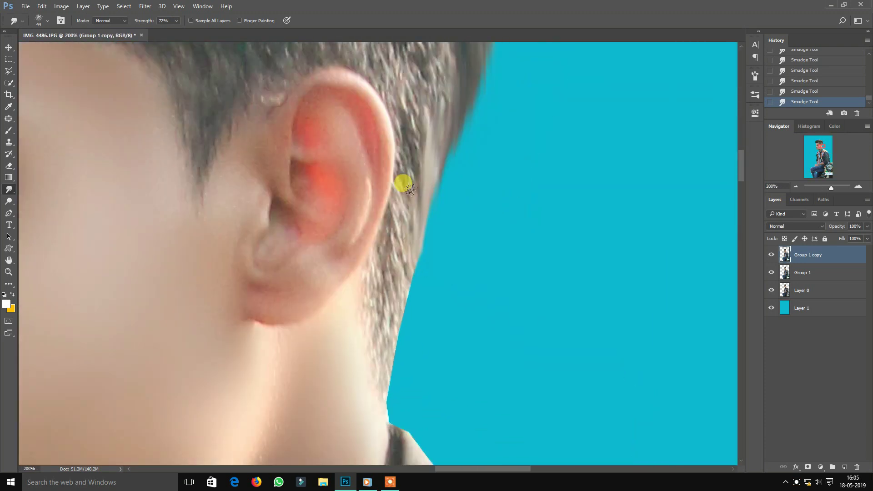
drag(391, 310, 406, 387)
- Smudge the hair above and behind the ear into soft strands that overlap the back outline of the head
key(ctrl+minus)
key(ctrl+minus)
key(ctrl+minus)
key(ctrl+minus)
key(ctrl+plus)
key(ctrl+plus)
key(ctrl+plus)
key(ctrl+plus)
key(ctrl+plus)
drag(437, 173, 513, 264)
mouse_move(491, 368)
mouse_down()
mouse_move(467, 248)
mouse_move(482, 337)
mouse_up()
mouse_move(384, 120)
mouse_down()
mouse_move(398, 182)
mouse_move(452, 230)
mouse_up()
drag(473, 150, 306, 279)
drag(333, 216, 288, 220)
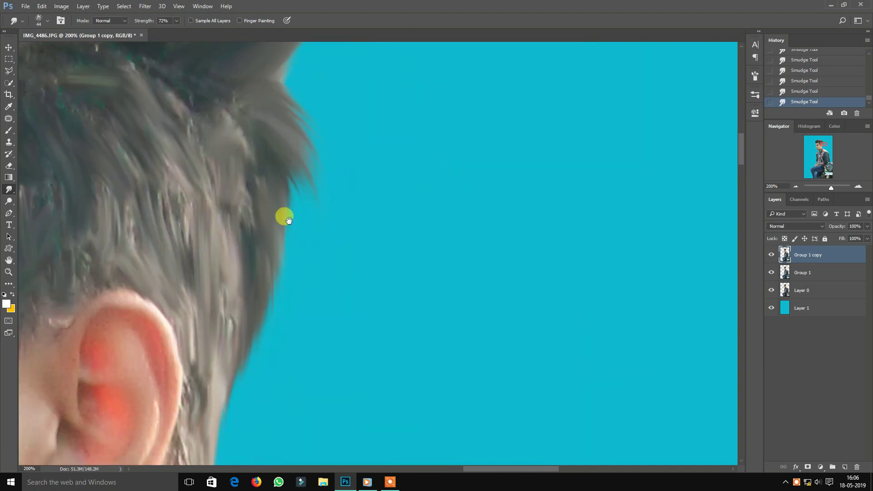
- Soften the remaining hard edge of the hair between the back of the head and the nape with more smudging
drag(275, 368, 269, 284)
drag(202, 381, 182, 271)
scroll(146, 361, down, 5)
scroll(368, 254, up, 5)
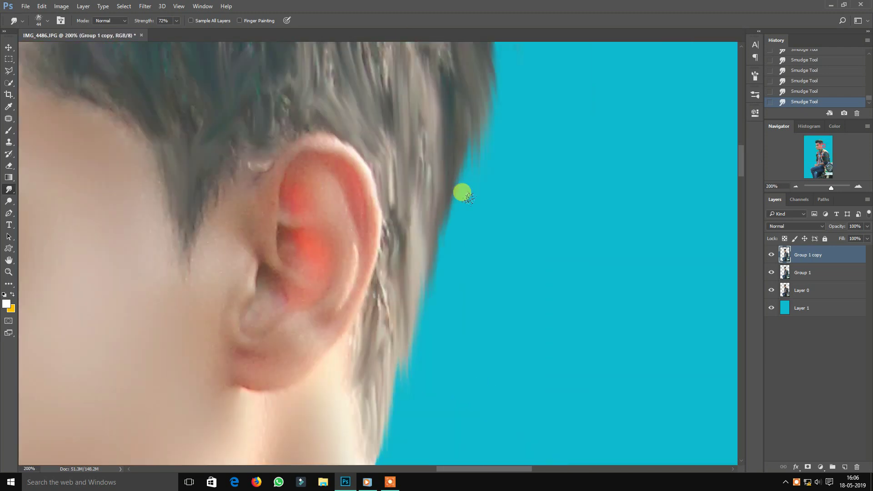
drag(468, 199, 448, 243)
key(ctrl+minus)
key(ctrl+minus)
key(ctrl+minus)
key(ctrl+plus)
key(ctrl+plus)
key(ctrl+plus)
drag(507, 212, 345, 410)
drag(405, 218, 389, 295)
key(ctrl+minus)
key(ctrl+minus)
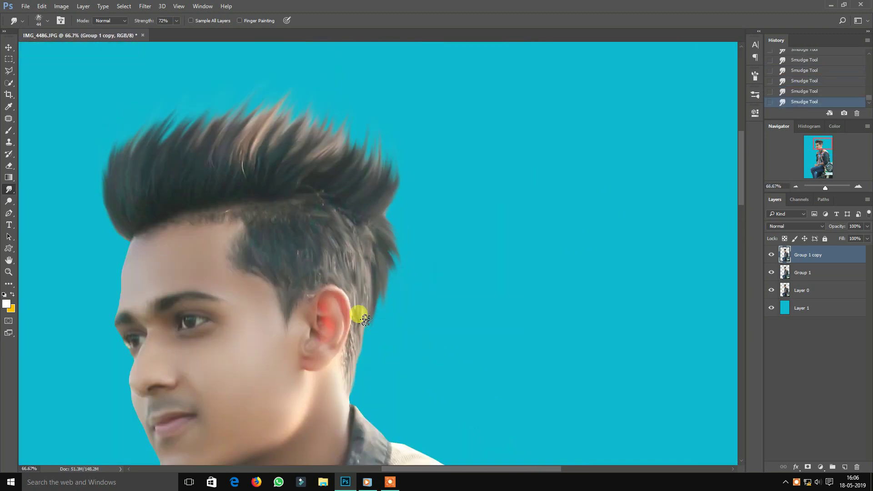
- Step back through recent smudges in the history and rework the strands at the back of the crown
key(ctrl+minus)
key(ctrl+plus)
key(ctrl+plus)
click(805, 52)
drag(364, 254, 322, 221)
click(792, 92)
drag(314, 82, 274, 295)
drag(255, 278, 268, 248)
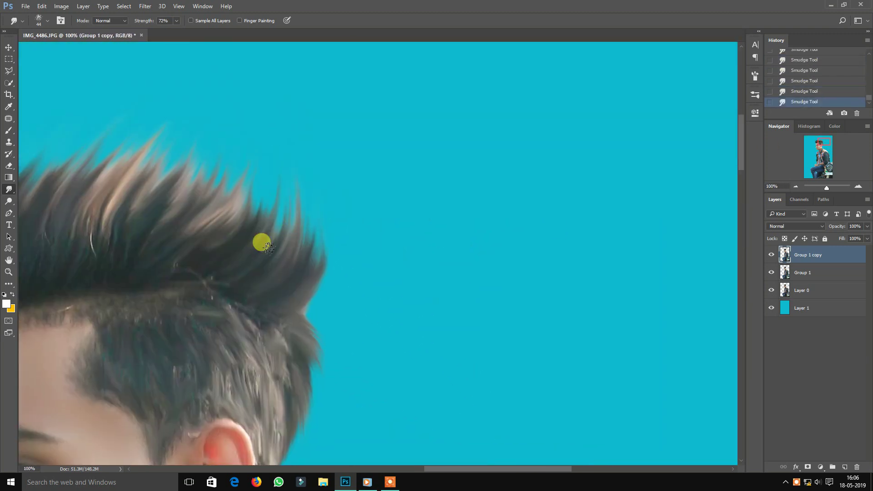
- Undo the last two smudge strokes and smudge the top hair tips outward again
drag(501, 145, 641, 165)
key(ctrl+alt+z)
key(ctrl+alt+z)
drag(291, 237, 319, 182)
mouse_move(218, 223)
mouse_down()
mouse_move(363, 222)
mouse_move(344, 185)
mouse_up()
key(ctrl+minus)
key(ctrl+minus)
key(ctrl+minus)
key(ctrl+plus)
key(ctrl+plus)
key(ctrl+plus)
click(828, 64)
click(839, 87)
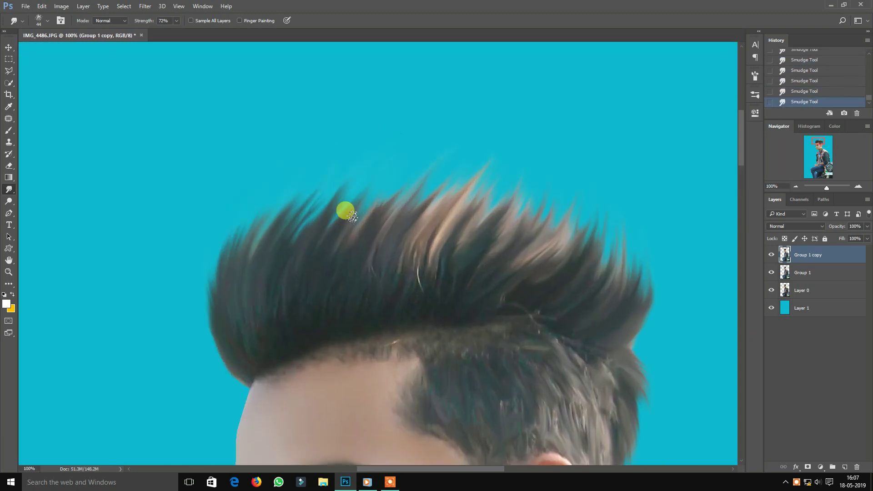
- Compare the smudged hair with the original by toggling the top layers' visibility, and delete the Group 1 layer
key(ctrl+minus)
key(ctrl+minus)
key(ctrl+minus)
key(ctrl+minus)
key(ctrl+minus)
click(9, 48)
click(771, 272)
click(772, 254)
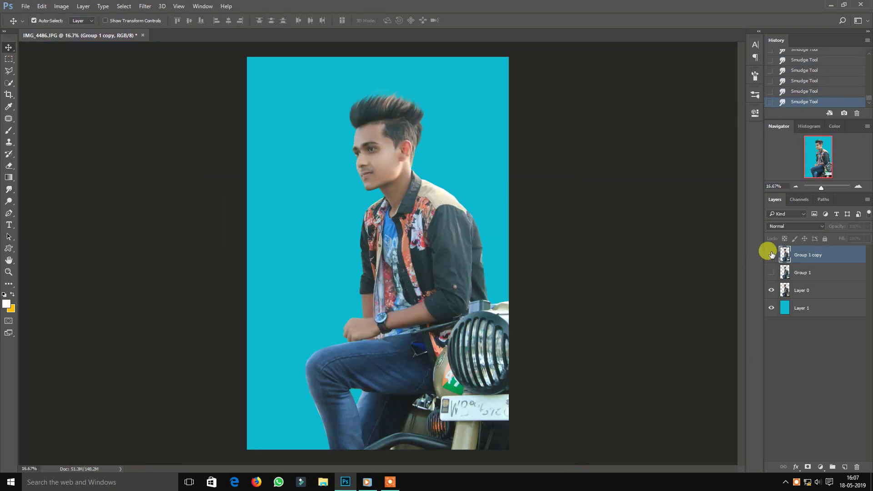
click(772, 255)
click(803, 273)
key(Delete)
- Erase the original hair fringe around the quiff on Layer 0 with a soft 171 px Eraser at 0% hardness
key(ctrl+plus)
key(ctrl+plus)
key(ctrl+plus)
drag(489, 136, 482, 306)
key(ctrl+plus)
key(ctrl+plus)
mouse_move(482, 91)
mouse_down()
mouse_move(496, 260)
mouse_move(511, 248)
mouse_up()
right_click(10, 167)
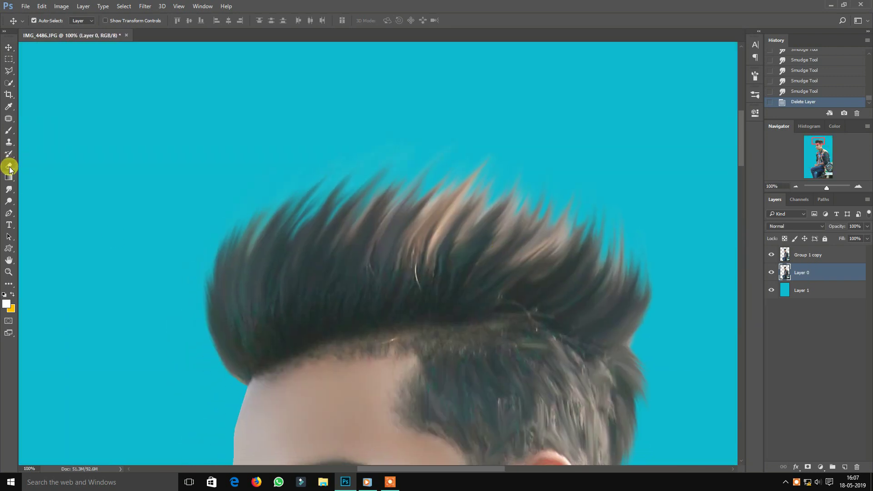
click(52, 166)
right_click(293, 165)
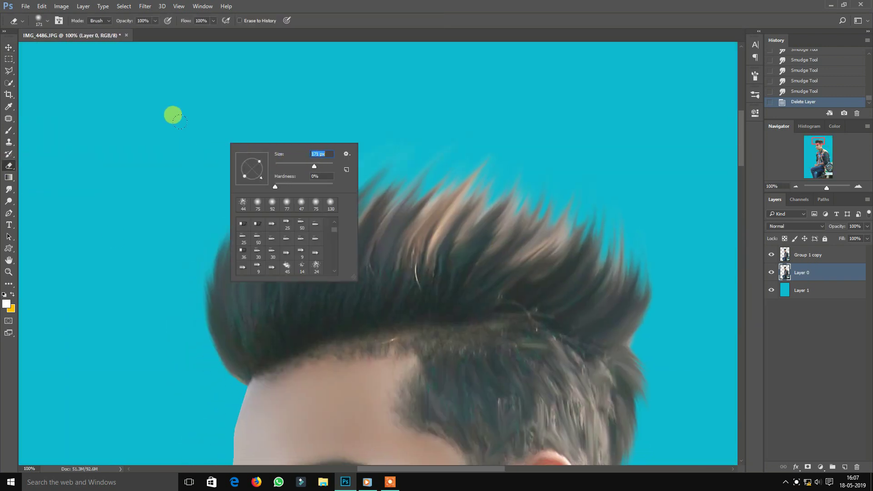
click(173, 115)
click(277, 99)
- Erase the faint smudge residue around the hair on the Group 1 copy layer with the soft Eraser
click(809, 256)
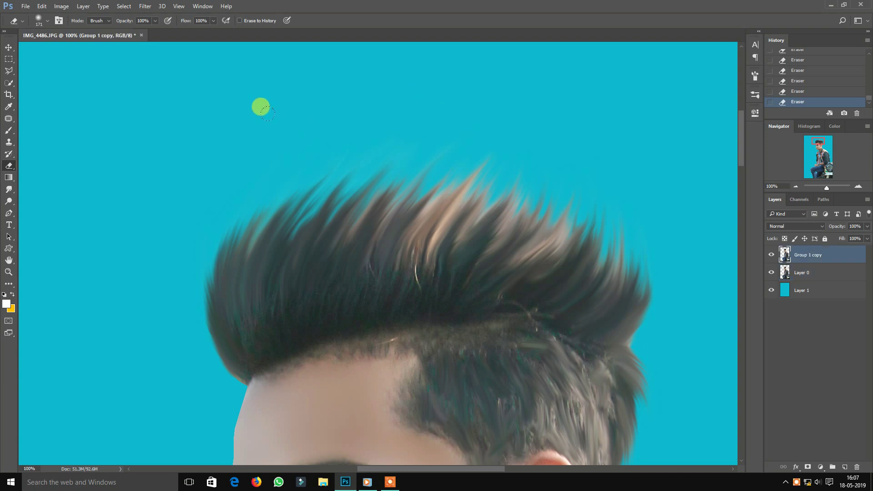
drag(524, 122, 389, 96)
drag(539, 194, 500, 91)
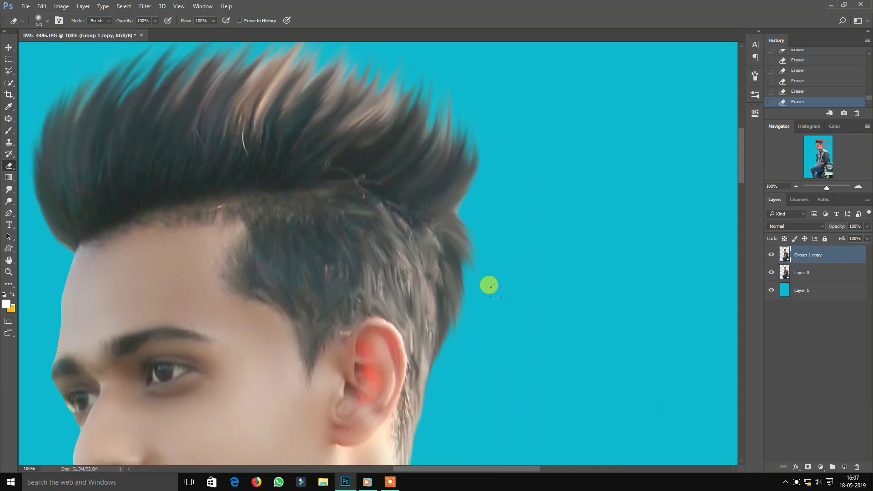
drag(116, 145, 400, 196)
drag(294, 156, 107, 286)
drag(368, 164, 428, 135)
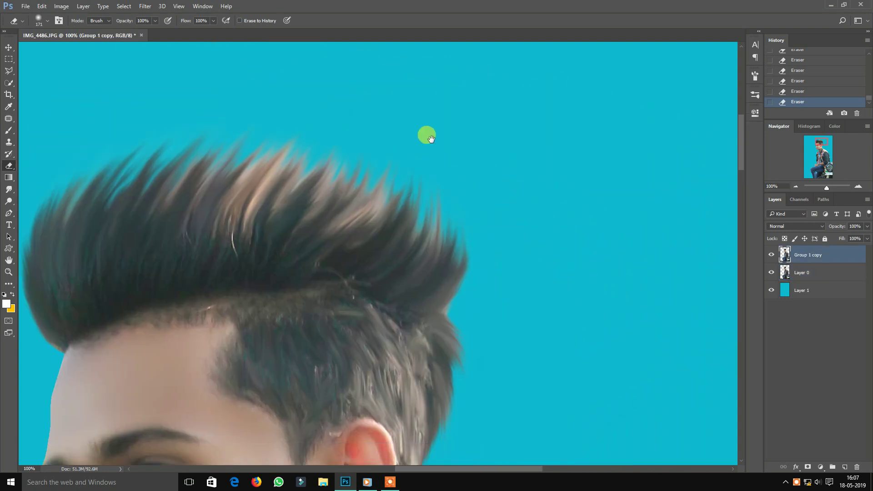
- Scale Group 1 copy and Layer 0 together to about 88% and align the man with the canvas's lower right corner
scroll(564, 214, down, 5)
click(9, 47)
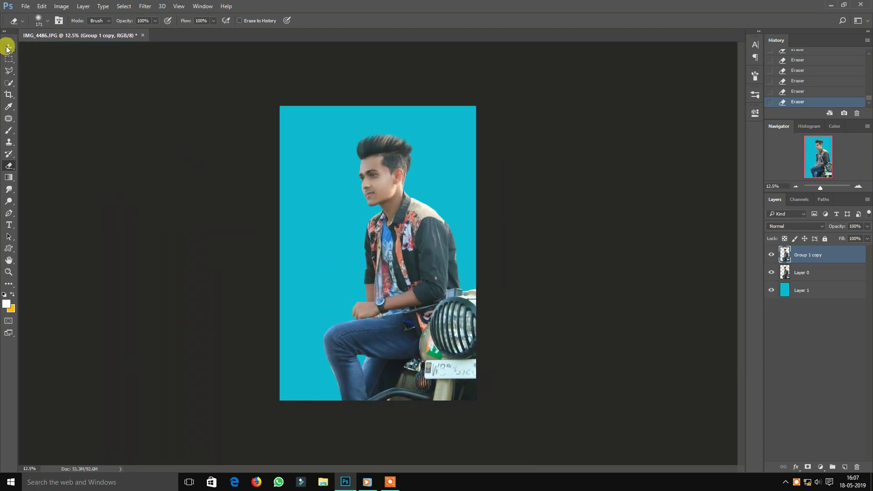
click(811, 277)
click(810, 291)
key(ctrl+plus)
click(812, 274)
ctrl+click(817, 255)
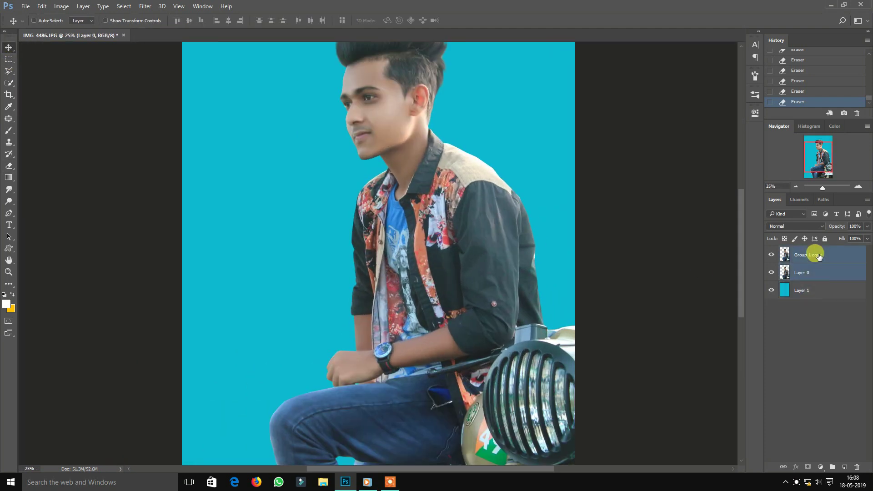
key(ctrl+t)
key(ctrl+minus)
drag(503, 95, 485, 168)
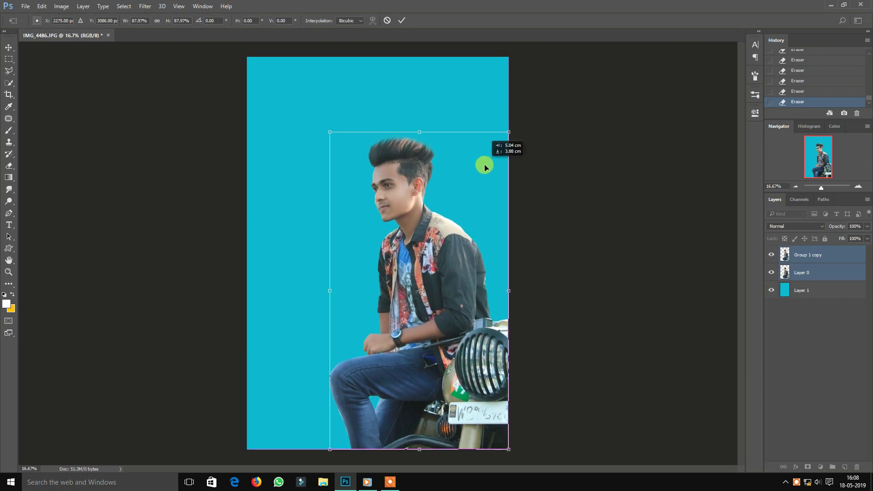
click(402, 20)
- Crop the canvas narrower on its left side and slightly taller, and free-transform the cyan Layer 1 to fill it
click(9, 95)
drag(246, 212, 252, 211)
drag(253, 245, 250, 247)
drag(376, 55, 377, 54)
click(461, 19)
click(803, 291)
click(8, 47)
key(ctrl+t)
key(Return)
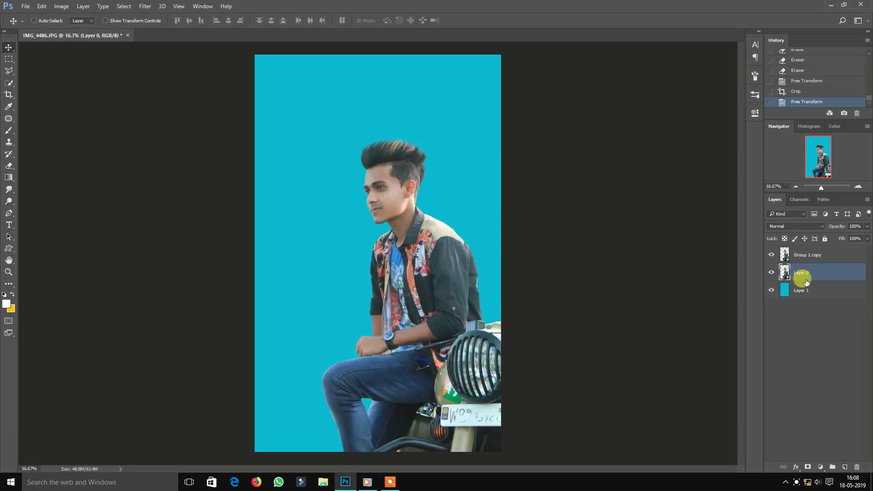
- Select the Group 1 copy layer and switch to File Explorer to open the Background > Amazing SM > BIG folder inside SM EDITZ
click(814, 254)
click(773, 255)
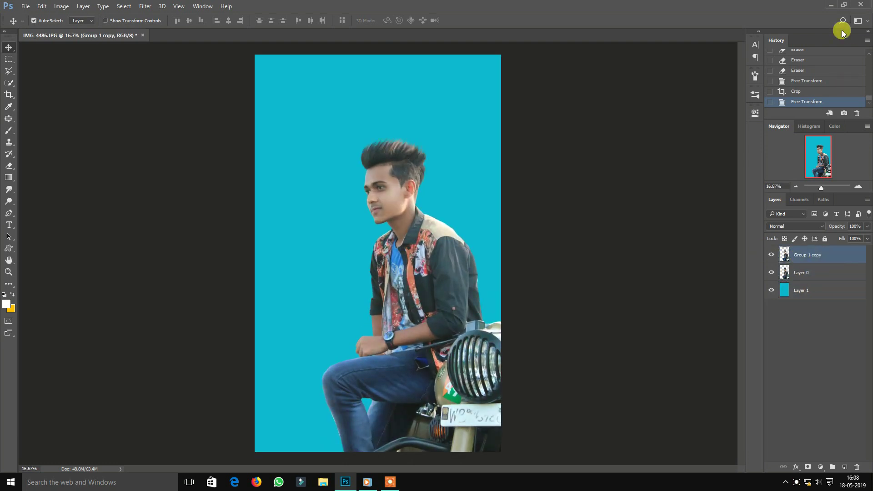
click(831, 5)
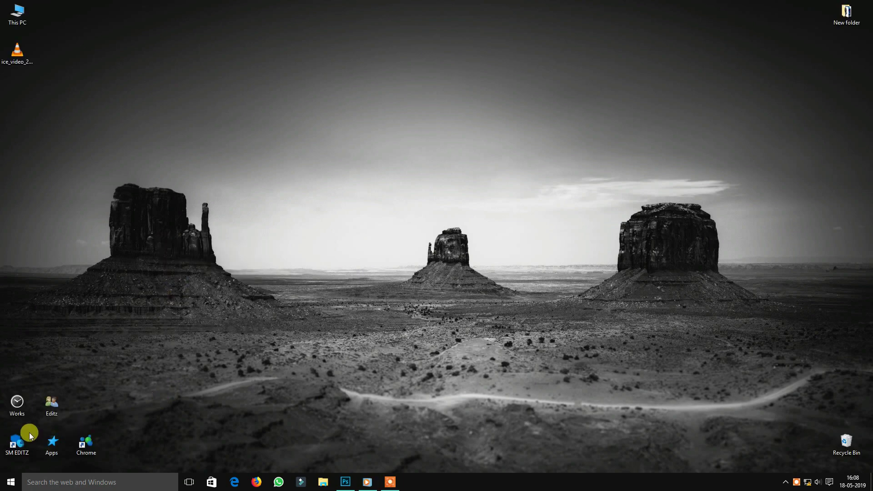
double_click(16, 448)
double_click(244, 108)
double_click(97, 108)
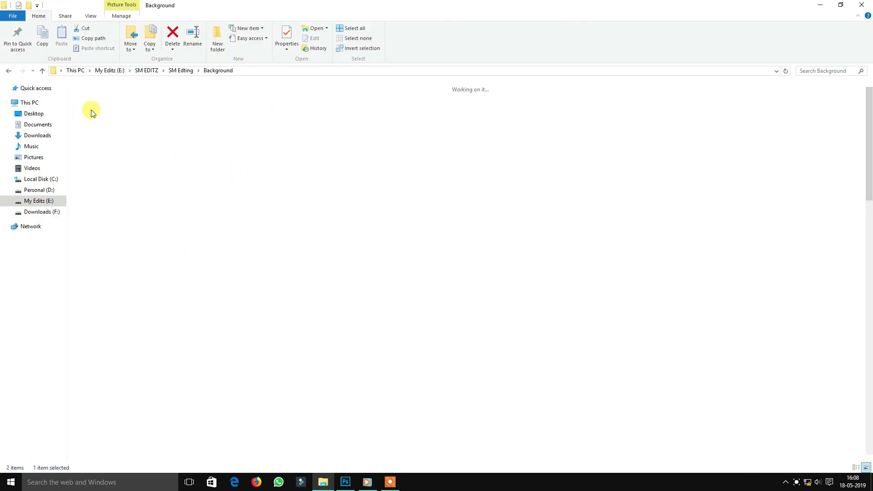
double_click(110, 112)
double_click(102, 111)
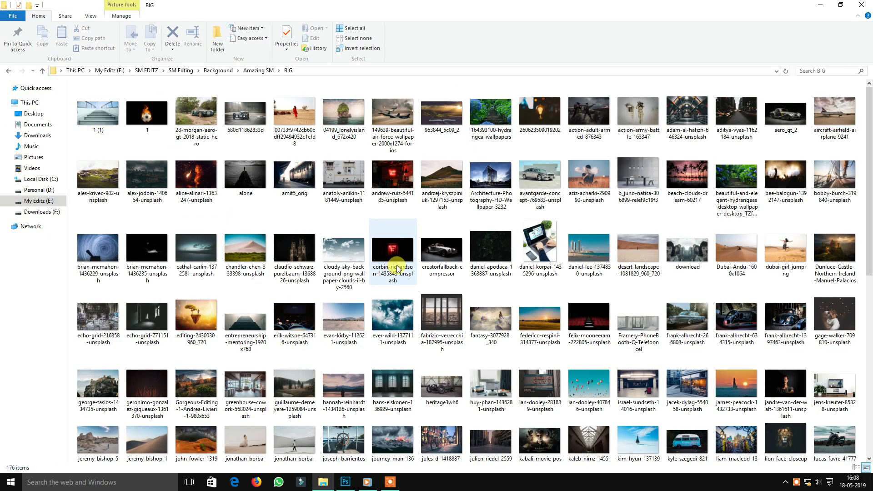
- Place the oliver-schwendener-1375413-unsplash image behind the desert layer, scaled to 145.73% to cover the canvas
scroll(410, 268, down, 3)
scroll(413, 271, down, 4)
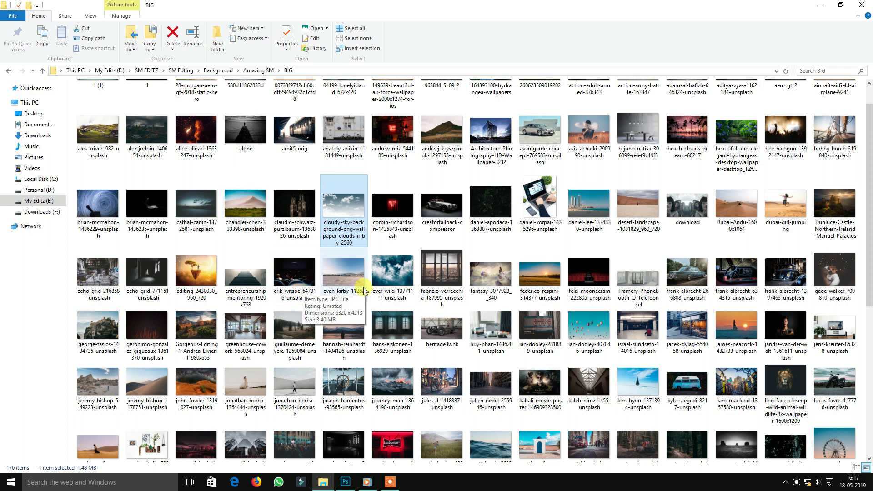
scroll(364, 291, down, 5)
drag(251, 312, 431, 302)
drag(469, 190, 627, 88)
drag(470, 190, 524, 189)
click(312, 20)
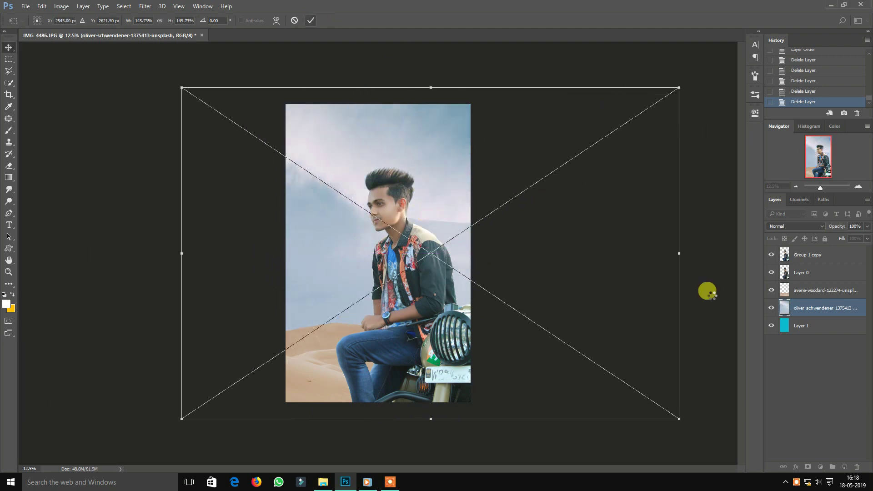
- Reposition the placed sky image behind the man and rasterize its layer
key(ctrl+plus)
drag(595, 296, 517, 215)
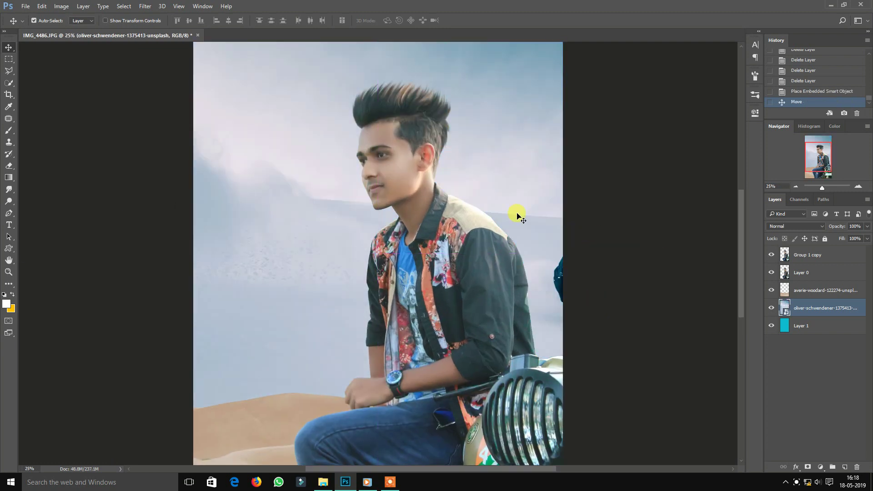
key(ctrl+minus)
key(ctrl+minus)
key(ctrl+minus)
key(ctrl+plus)
key(ctrl+plus)
right_click(829, 312)
click(768, 204)
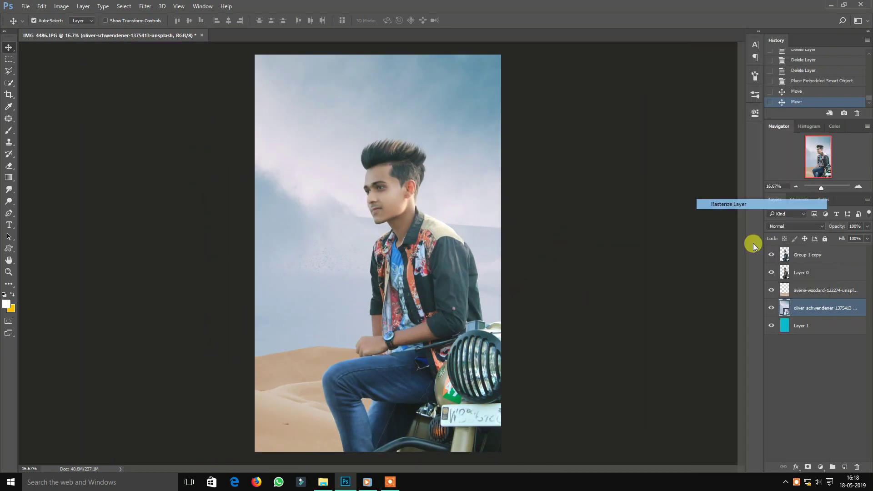
- Apply Hue/Saturation to the averie-woodard desert layer with Hue -180, Saturation -100 and Lightness +37
click(824, 290)
click(62, 6)
mouse_move(91, 29)
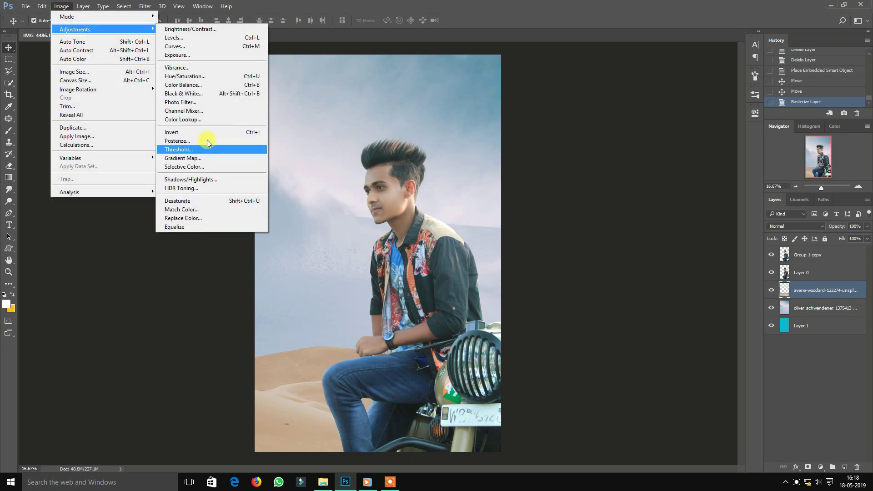
click(208, 77)
key(ctrl+minus)
drag(672, 177, 697, 185)
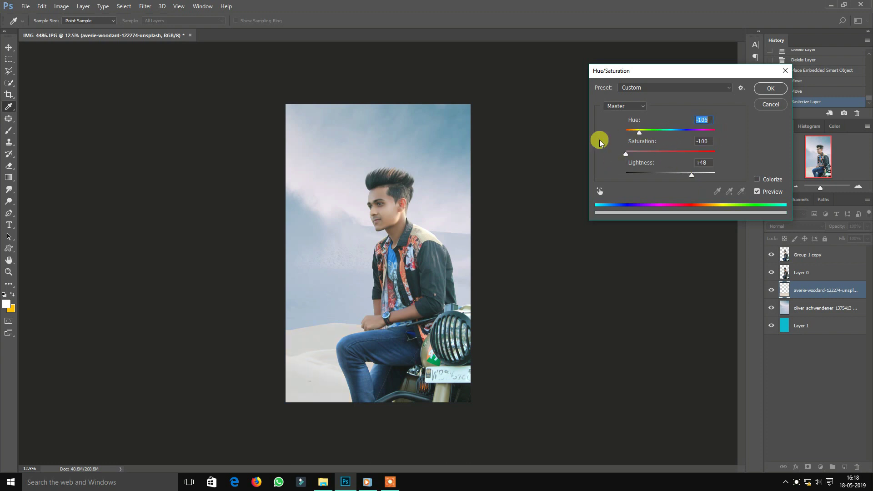
drag(695, 177, 688, 179)
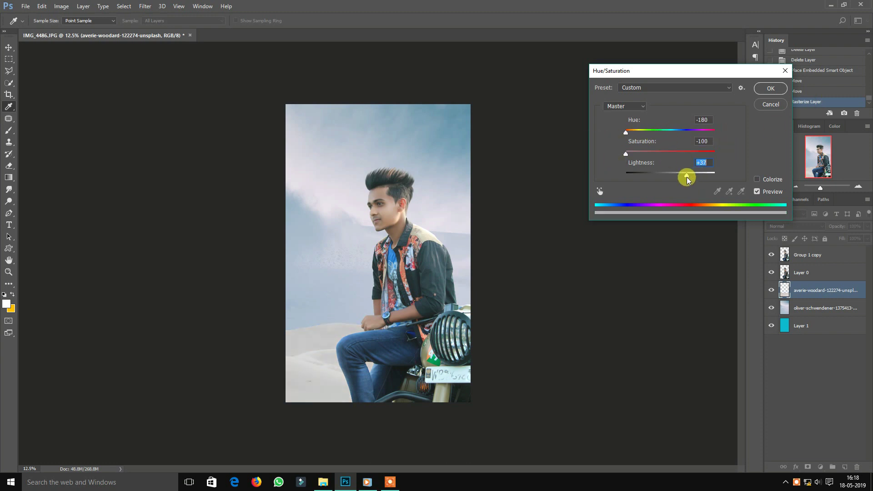
click(771, 90)
- Shift the sky image behind the man and crop to the current canvas edges with Delete Cropped Pixels on
key(ctrl+plus)
key(ctrl+plus)
key(ctrl+minus)
key(ctrl+minus)
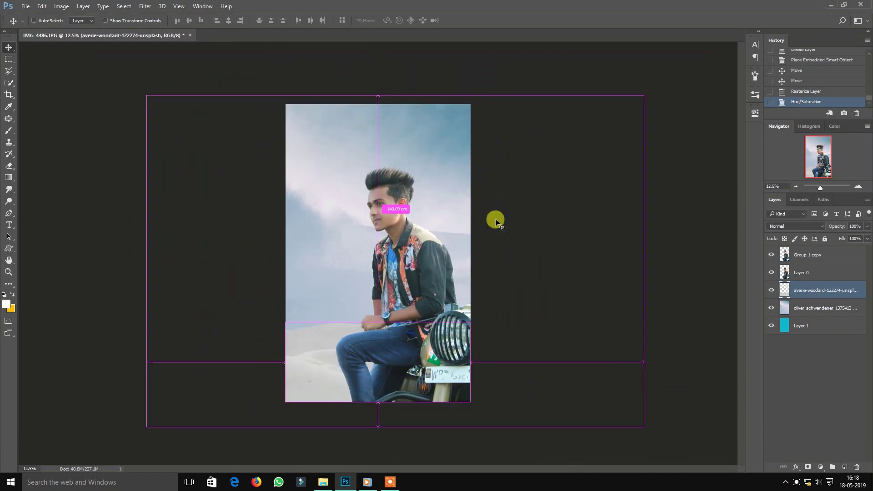
drag(497, 219, 438, 195)
click(9, 94)
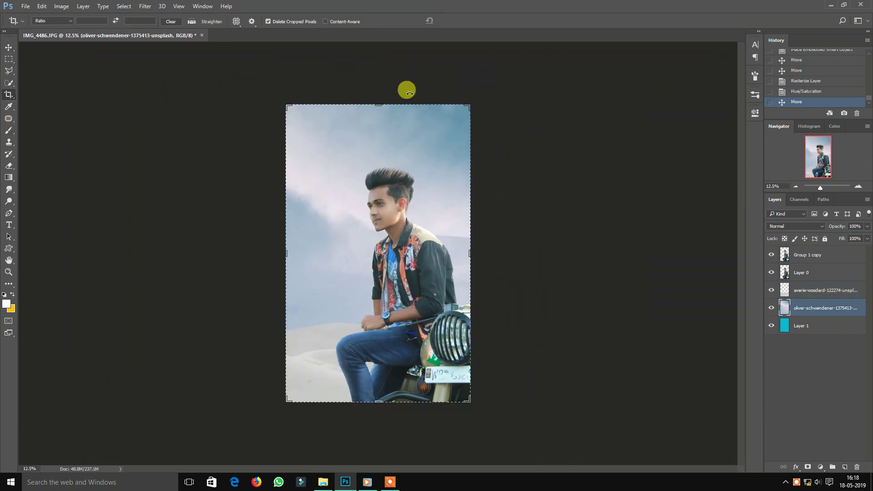
key(Return)
click(8, 48)
- Add a Color Balance adjustment above the desert layer, shifting the midtones toward red and to +20 green
key(ctrl+plus)
key(ctrl+plus)
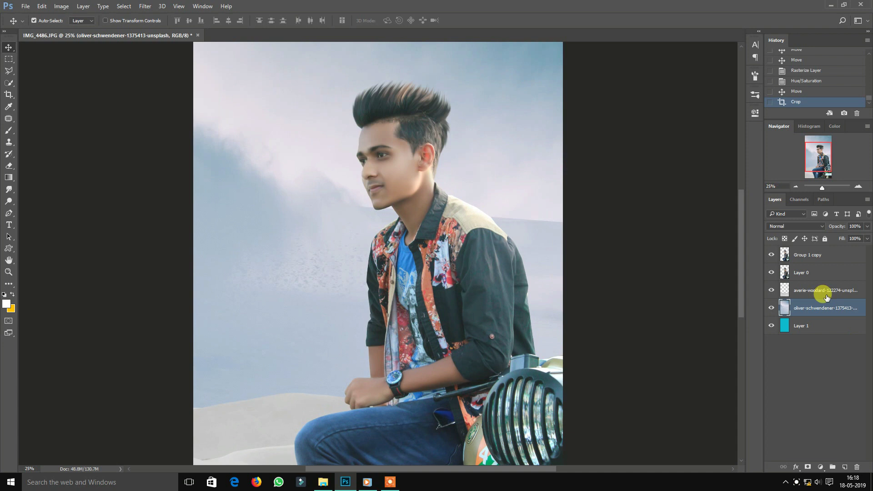
click(825, 293)
key(ctrl+minus)
click(821, 467)
click(803, 367)
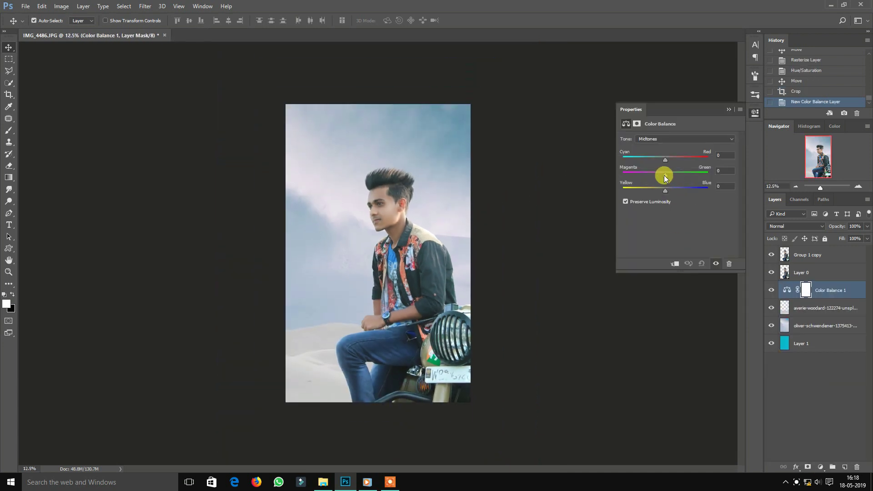
drag(672, 179, 676, 162)
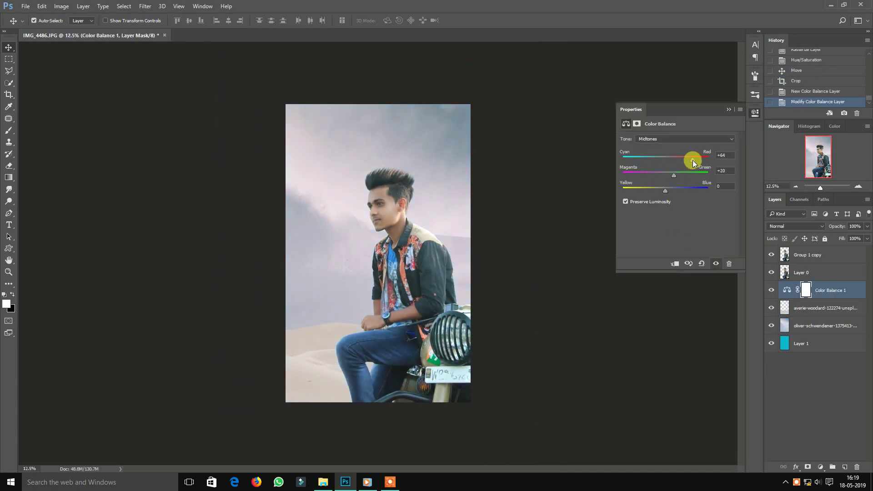
click(728, 110)
- Create a layer above the desert layer, paint a soft white 432 px Brush dab and enlarge it with Free Transform as a background glow
click(823, 308)
click(844, 467)
key(ctrl+minus)
click(8, 131)
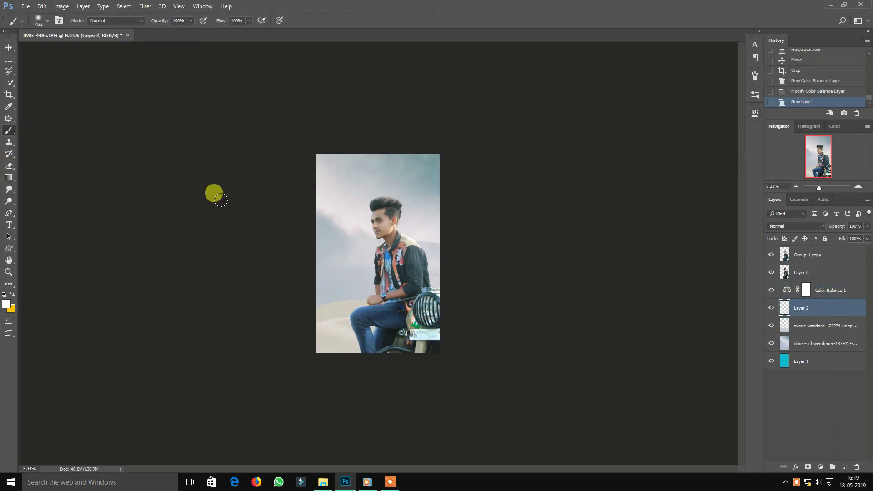
key(ctrl+plus)
key(v)
key(ctrl+t)
drag(357, 243, 442, 313)
key(Return)
- Set the opacity of the white glow on Layer 2 to 67%
key(ctrl+plus)
click(868, 226)
drag(867, 237, 854, 237)
- Hide Layer 0 and move it beneath all other layers, and delete the cyan Layer 1
key(ctrl+plus)
key(ctrl+plus)
key(ctrl+plus)
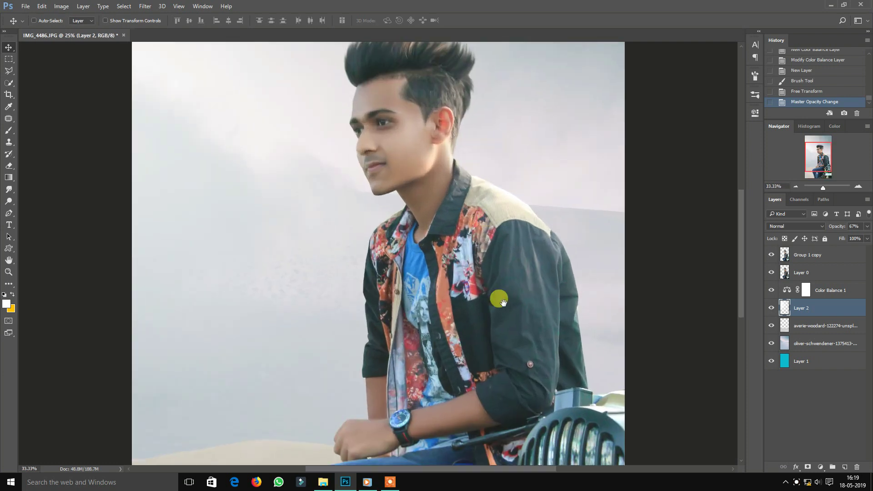
key(ctrl+plus)
key(ctrl+plus)
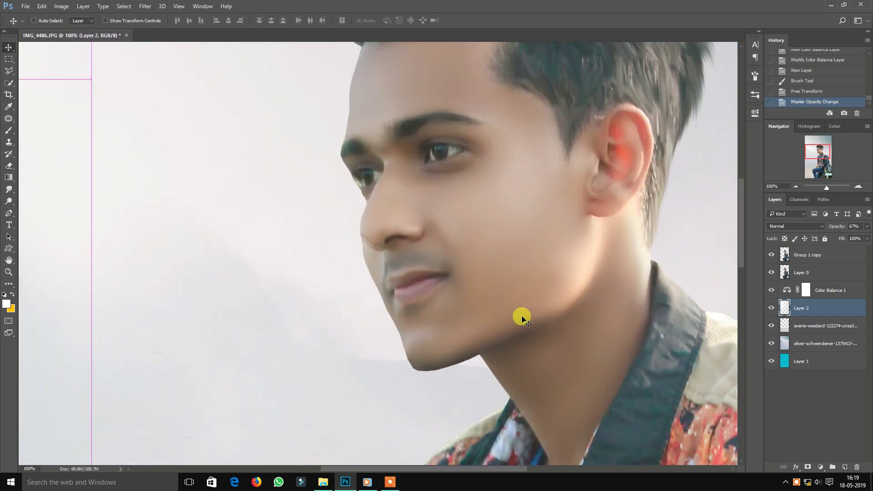
click(789, 273)
drag(828, 294, 837, 378)
click(824, 346)
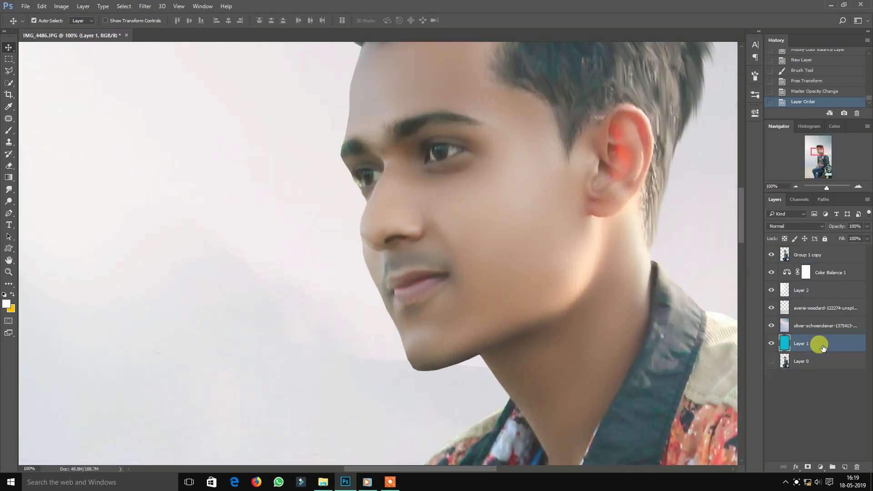
click(507, 230)
- Clip a Levels adjustment to Group 1 copy with input levels 20, 0.92 and 223 and output levels 12 to 199
scroll(463, 318, up, 3)
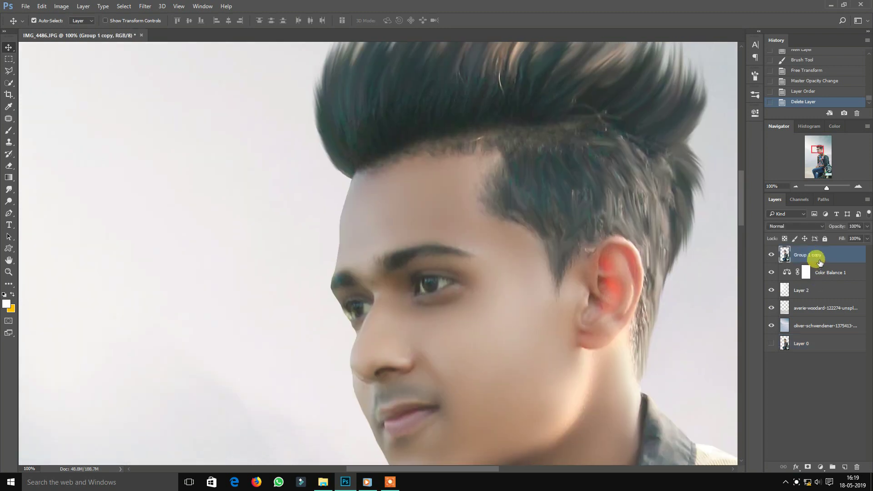
click(820, 467)
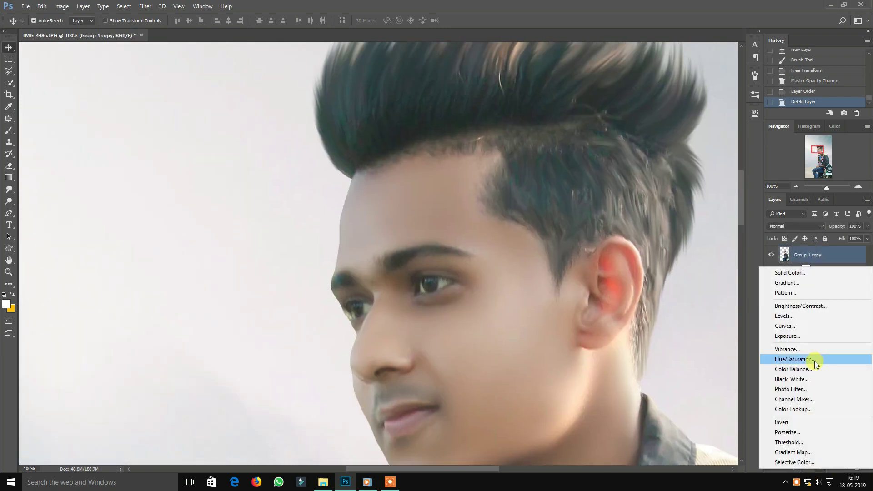
click(801, 321)
key(ctrl+alt+g)
key(ctrl+minus)
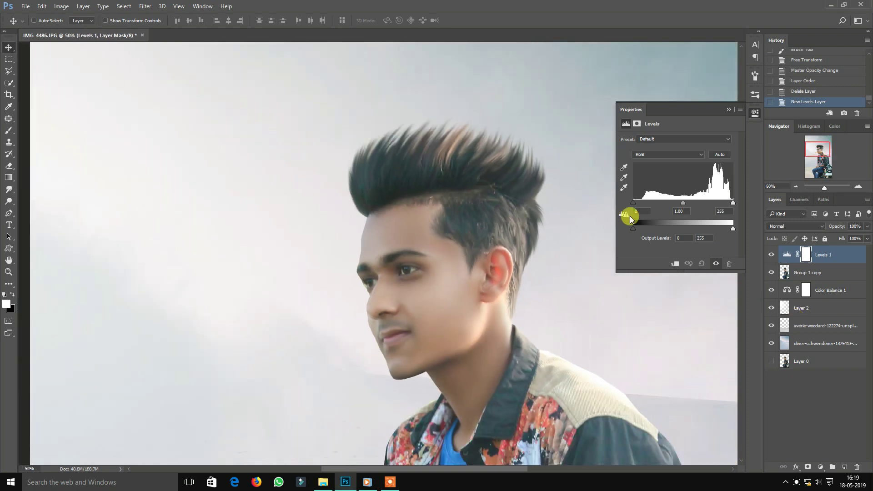
drag(733, 230, 712, 230)
key(ctrl+minus)
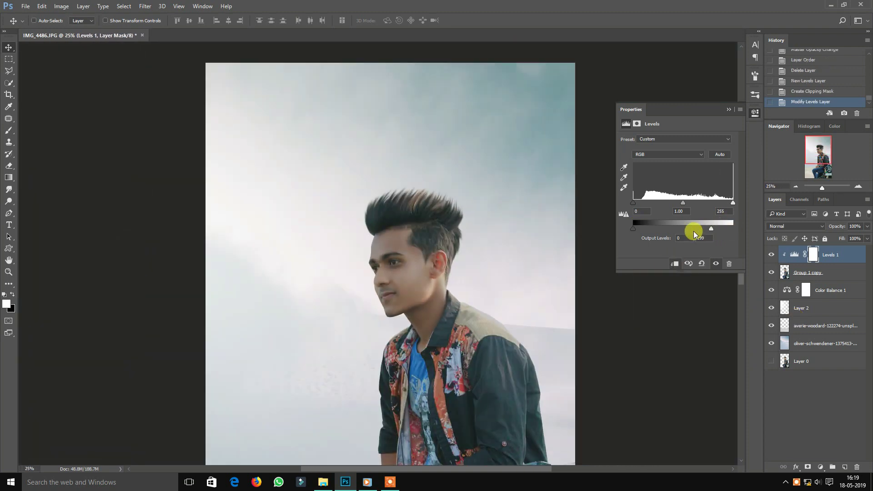
mouse_move(638, 229)
mouse_down()
mouse_move(641, 204)
mouse_move(721, 204)
mouse_up()
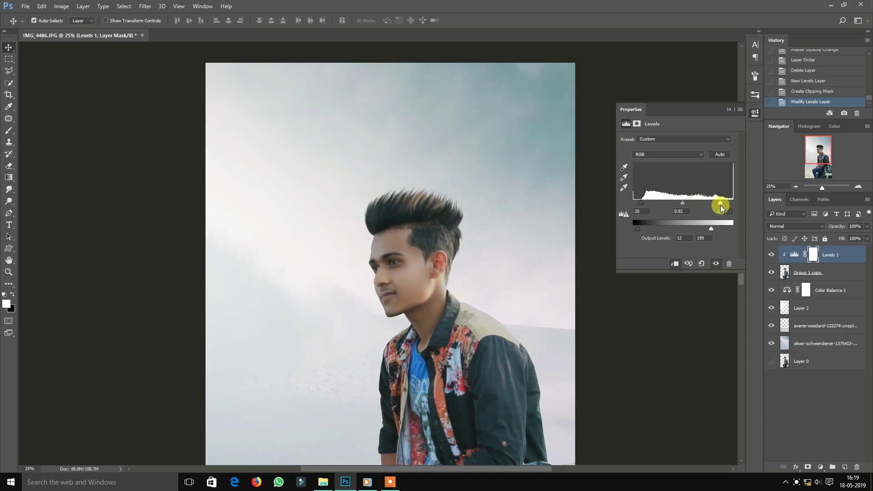
- Erase the Levels 1 mask over the man's face and front with a soft 1811 px Eraser
key(ctrl+minus)
click(9, 166)
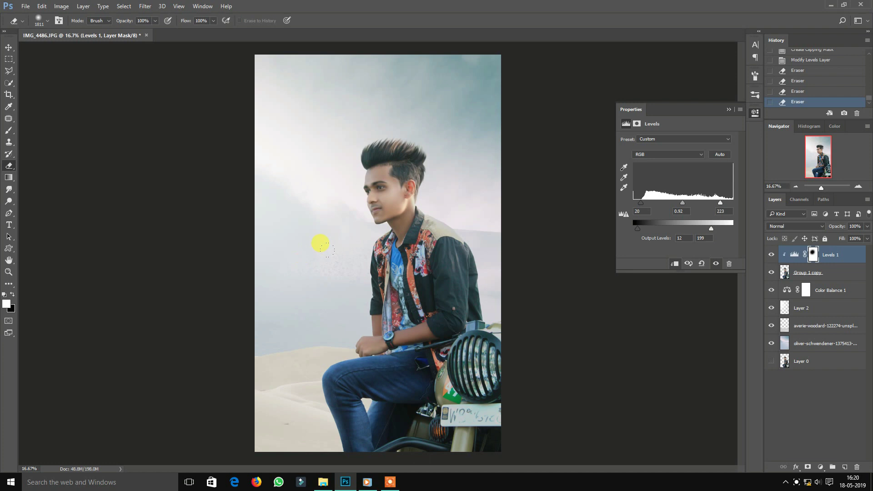
drag(699, 226, 699, 228)
click(318, 123)
click(9, 47)
click(833, 272)
click(837, 411)
click(845, 467)
click(808, 91)
- Add a new empty layer directly above Group 1 copy, clipped to the man beneath Levels 1
click(827, 282)
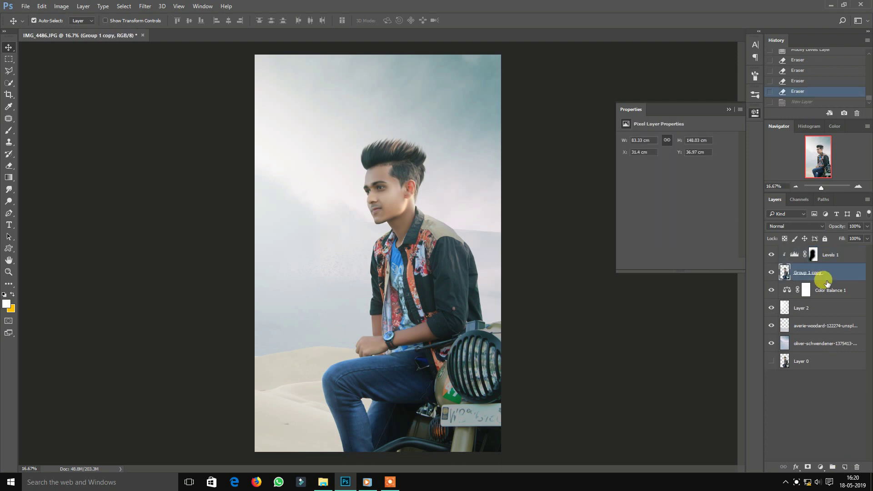
click(844, 469)
key(ctrl+plus)
key(ctrl+plus)
click(729, 110)
key(ctrl+plus)
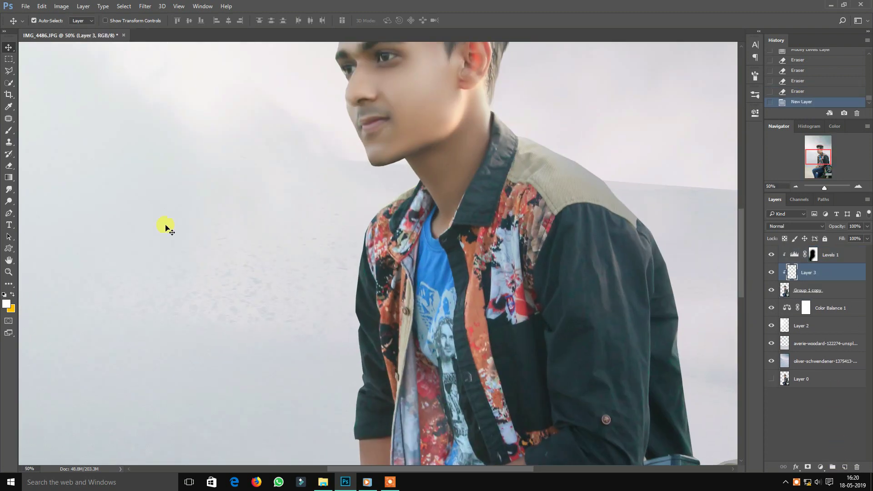
- Paint soft white light over the front edge of the man's hair and face on Layer 3 with a 432 px Brush
click(8, 130)
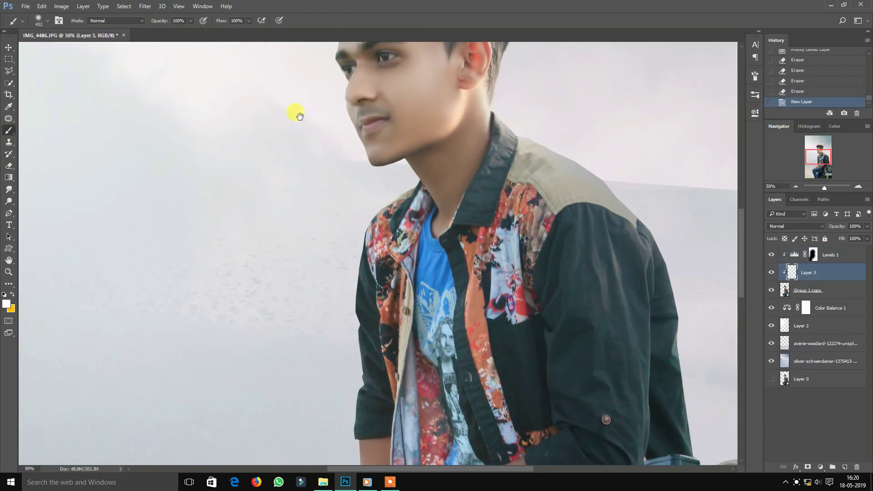
drag(298, 113, 268, 314)
key(ctrl+plus)
key(ctrl+plus)
click(194, 177)
key(ctrl+minus)
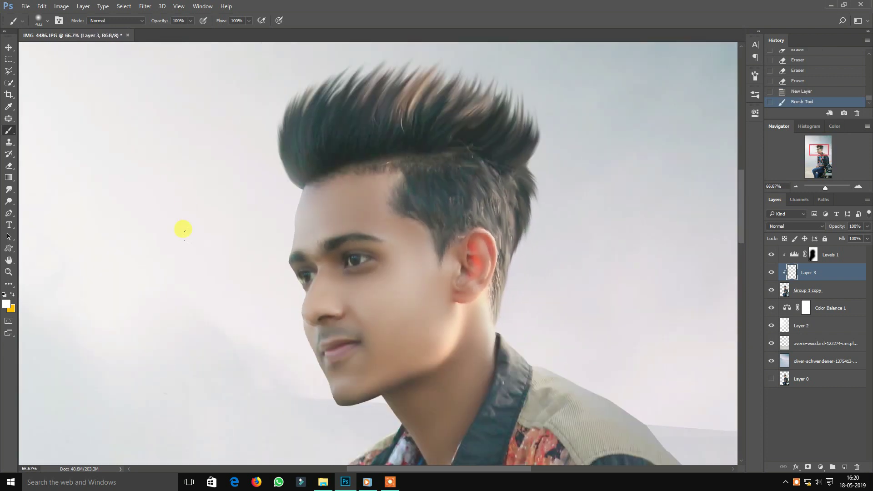
click(227, 358)
key(ctrl+minus)
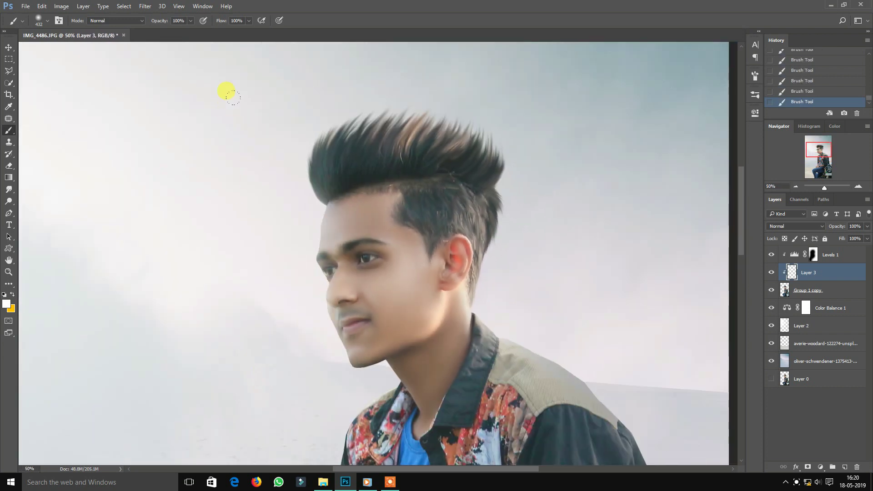
key(ctrl+minus)
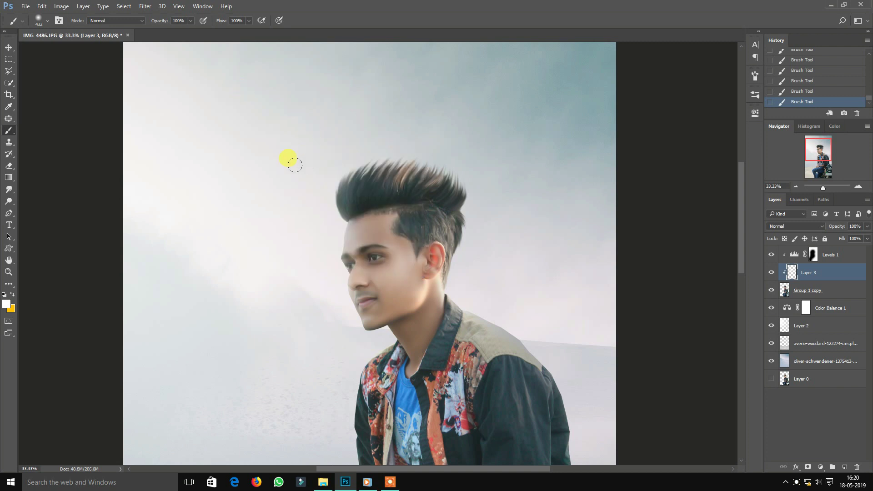
- Brush soft white haze along the outer edge of the man's front jacket sleeve on Layer 3
key(ctrl+minus)
key(ctrl+minus)
key(ctrl+plus)
key(ctrl+plus)
key(ctrl+plus)
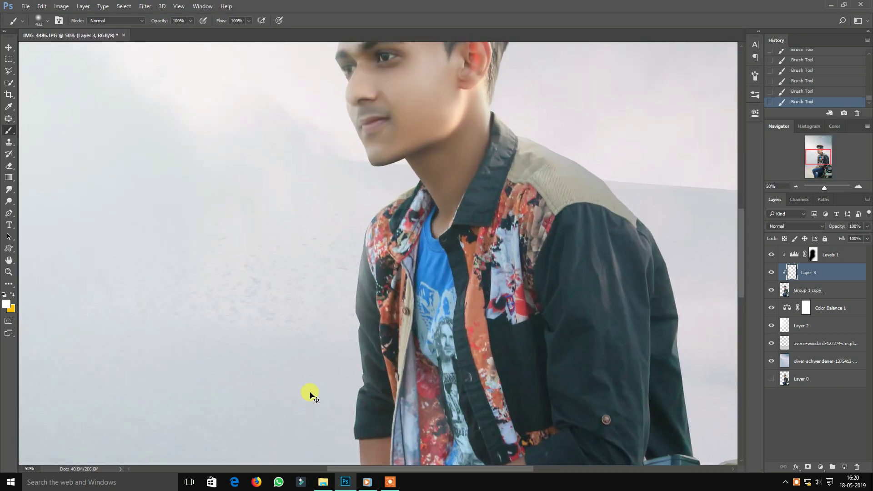
key(ctrl+minus)
scroll(279, 373, down, 3)
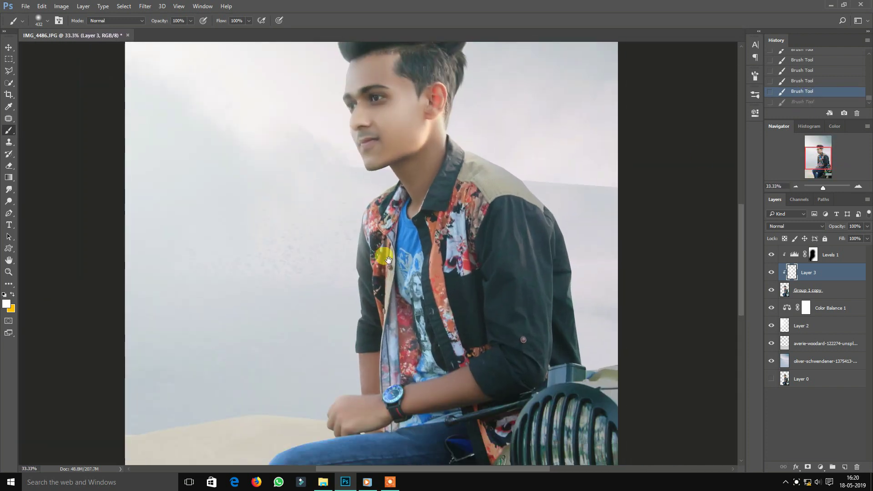
scroll(229, 272, down, 3)
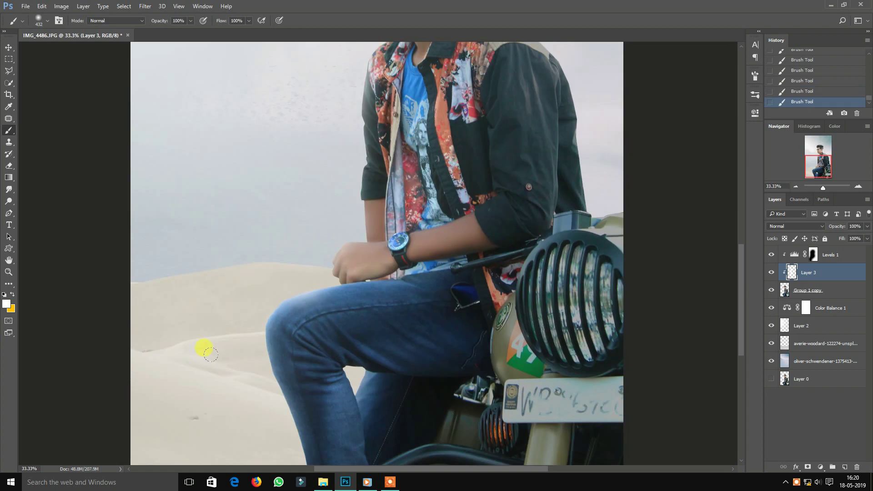
- Brush soft white haze over the bent knee and upper thigh of the jeans on Layer 3
drag(252, 414, 219, 287)
drag(213, 169, 196, 269)
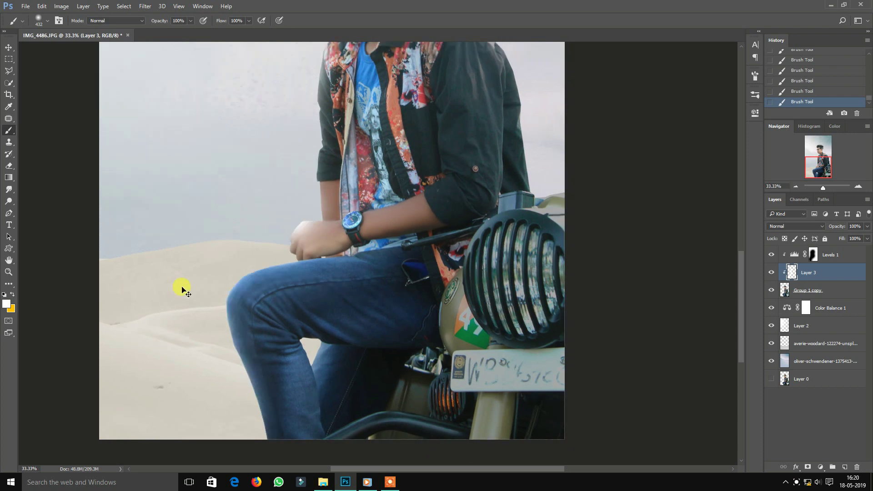
scroll(182, 289, down, 2)
scroll(265, 283, up, 3)
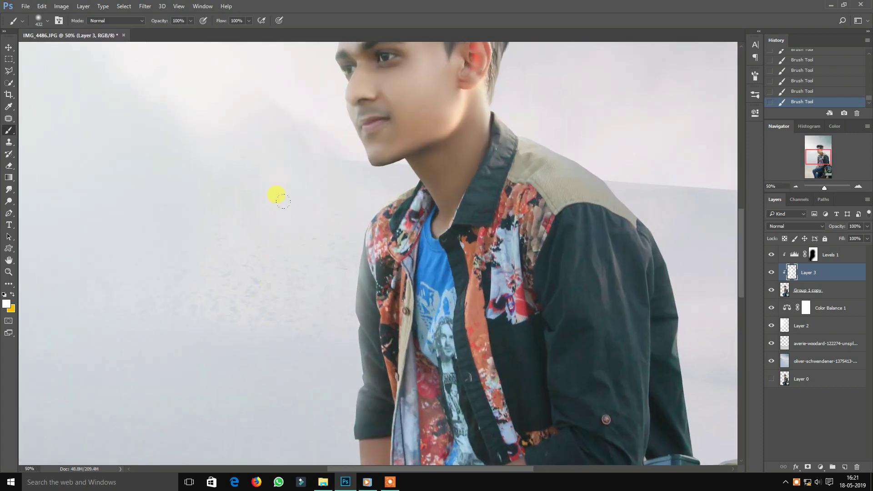
scroll(353, 350, down, 2)
scroll(337, 298, up, 3)
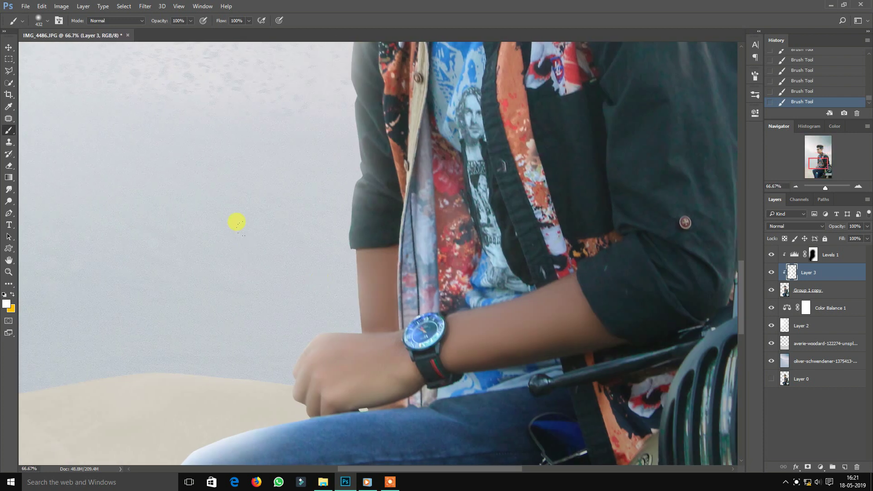
scroll(312, 302, down, 1)
scroll(223, 112, up, 2)
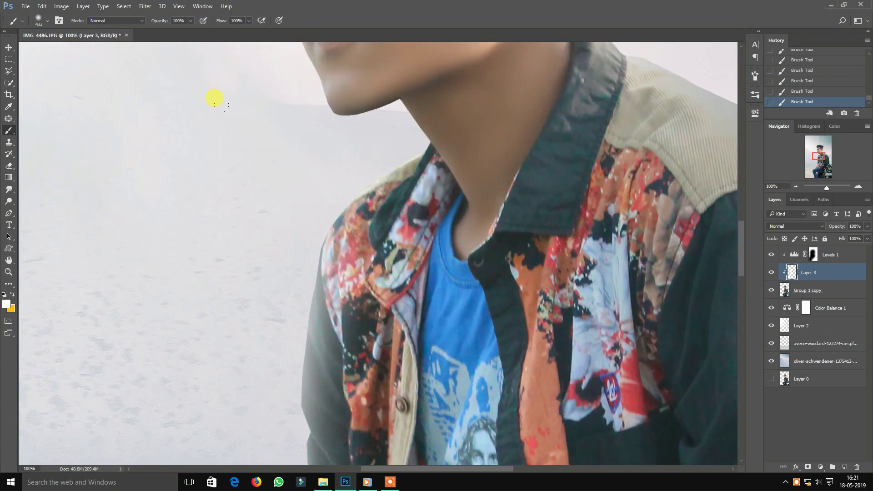
- Reduce the brush size and paint a soft white rim light along the front edge of the jacket shoulder and sleeve
scroll(263, 296, up, 1)
right_click(353, 261)
drag(263, 146, 249, 335)
mouse_move(248, 335)
mouse_down()
mouse_move(242, 244)
mouse_move(236, 321)
mouse_up()
drag(234, 321, 222, 197)
mouse_move(225, 204)
mouse_down()
mouse_move(209, 259)
mouse_move(229, 326)
mouse_up()
mouse_move(212, 329)
mouse_down()
mouse_move(163, 122)
mouse_move(169, 256)
mouse_up()
mouse_move(170, 253)
mouse_down()
mouse_move(199, 148)
mouse_move(193, 143)
mouse_move(139, 333)
mouse_up()
- Paint a thin white glow on the jeans around the gap between the legs with a smaller soft brush
key(ctrl+minus)
key(ctrl+minus)
key(ctrl+minus)
key(ctrl+minus)
scroll(391, 332, down, 1)
scroll(416, 321, up, 5)
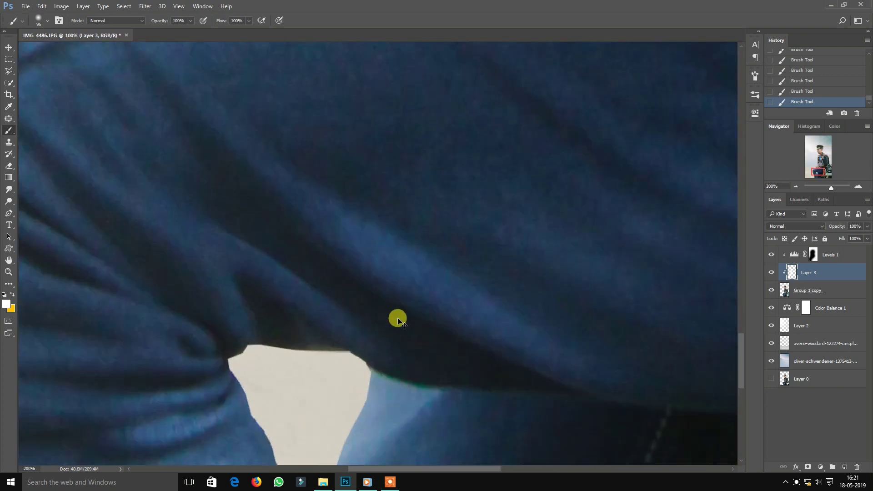
key(ctrl+plus)
drag(261, 402, 297, 155)
drag(263, 228, 279, 215)
right_click(296, 167)
drag(424, 246, 419, 246)
click(348, 180)
drag(298, 294, 312, 234)
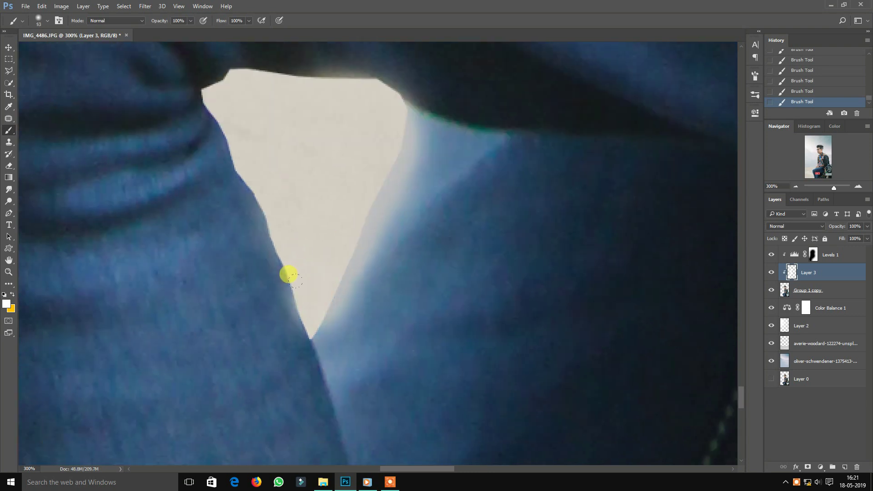
- Adjust the brush size and paint a brighter white rim along the top of the knee and thigh
key(ctrl+minus)
key(ctrl+minus)
key(ctrl+minus)
key(ctrl+minus)
key(ctrl+minus)
key(ctrl+plus)
key(ctrl+plus)
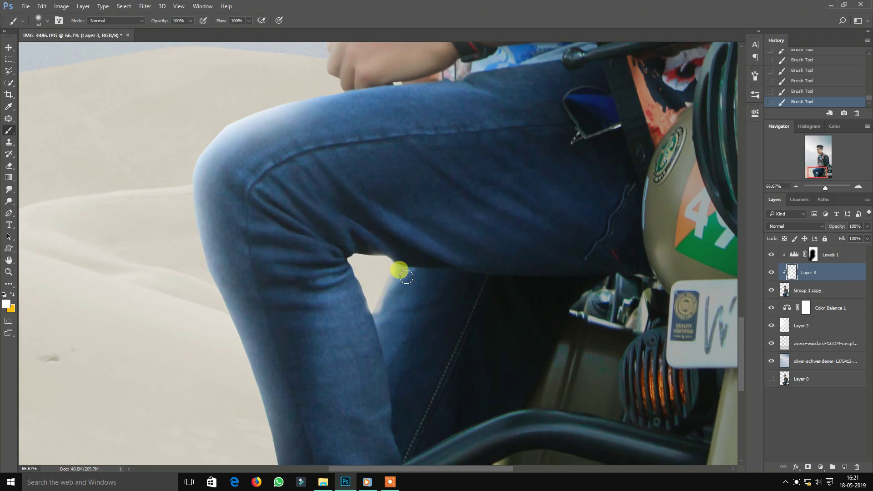
drag(205, 285, 305, 351)
key(ctrl+plus)
key(ctrl+plus)
drag(347, 285, 333, 420)
right_click(246, 121)
drag(311, 149, 316, 148)
click(282, 76)
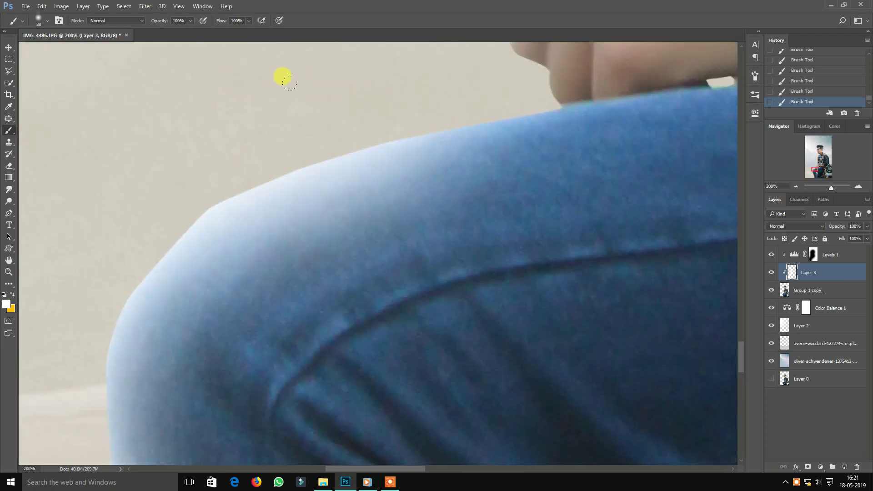
scroll(121, 288, down, 5)
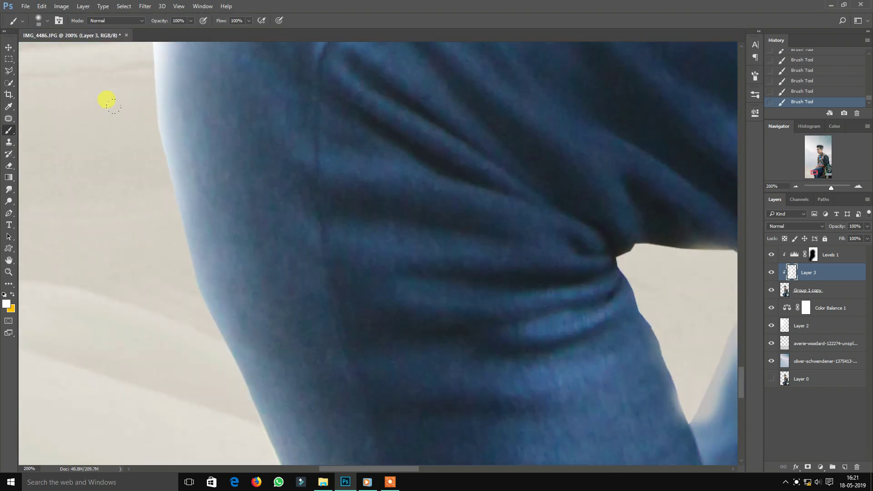
- Extend the white rim light down the front edge of the lower leg
drag(107, 100, 187, 386)
key(ctrl+minus)
key(ctrl+minus)
key(ctrl+minus)
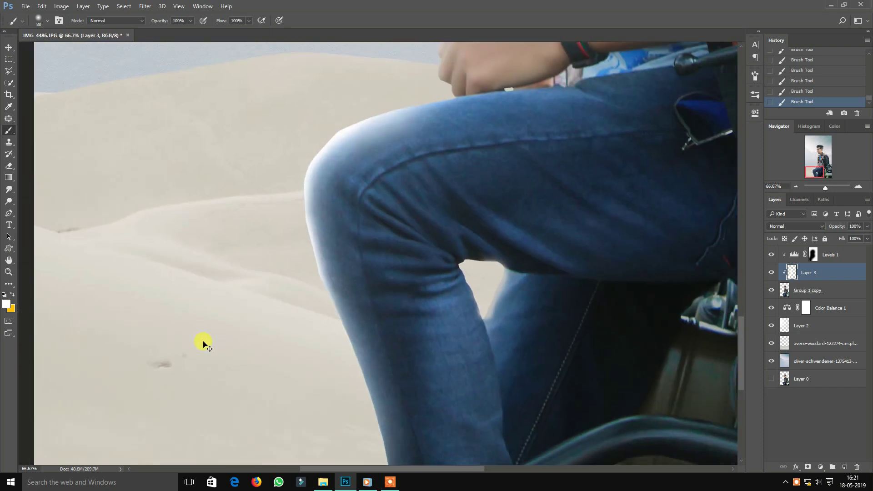
key(ctrl+plus)
drag(358, 390, 380, 486)
drag(300, 339, 301, 328)
- Paint a soft white rim light along the knuckles, the back of the hand and the bare forearm below the sleeve
drag(433, 151, 392, 288)
key(ctrl+plus)
key(ctrl+plus)
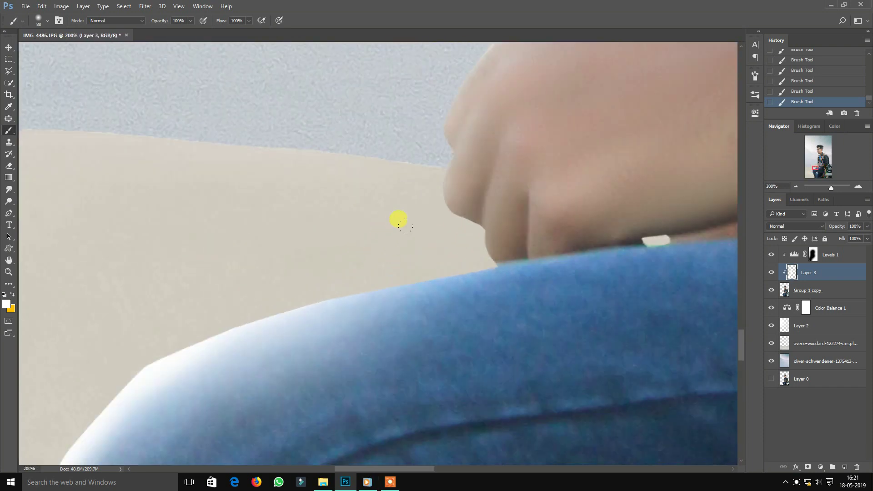
scroll(338, 296, up, 5)
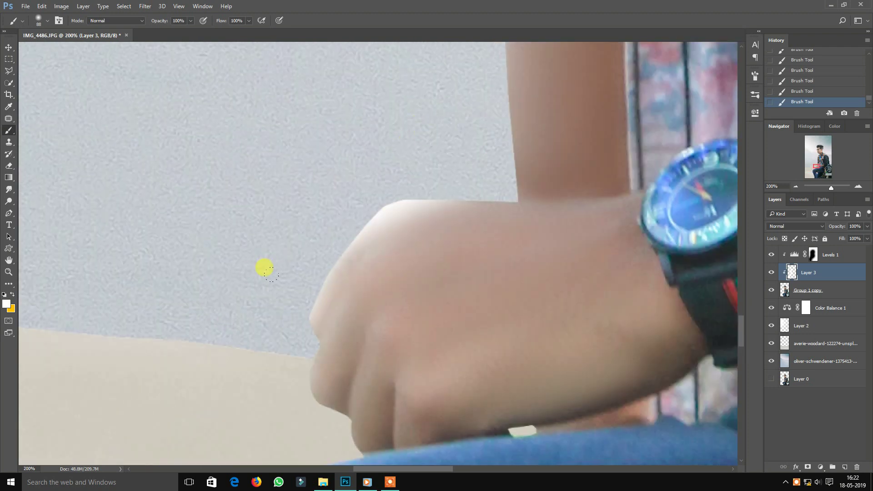
scroll(374, 247, up, 5)
scroll(281, 187, down, 3)
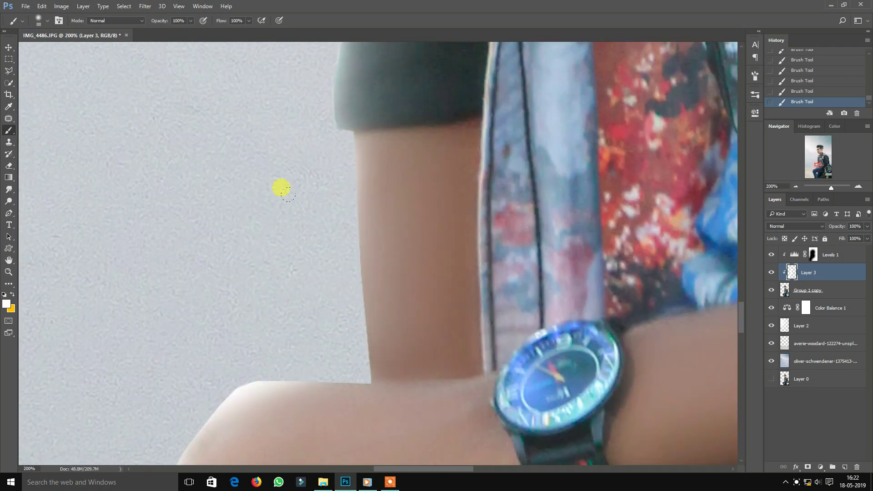
mouse_move(301, 295)
mouse_down()
mouse_move(303, 336)
mouse_move(289, 318)
mouse_up()
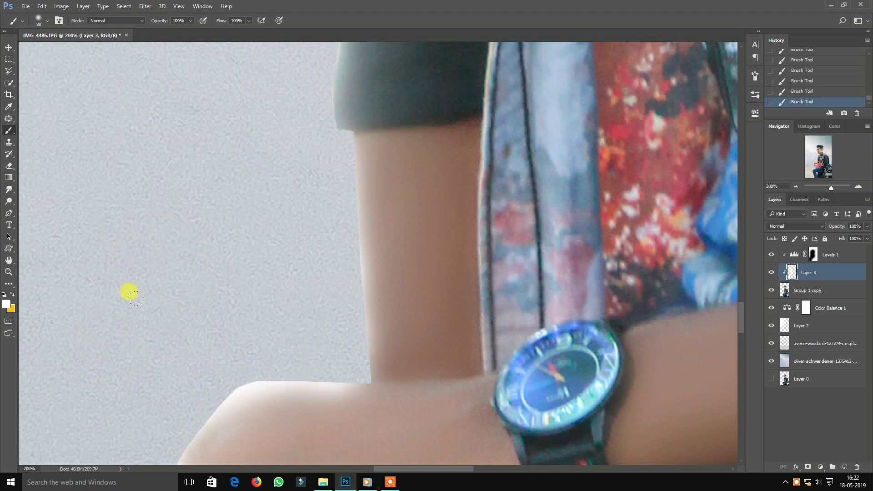
- Try more white light on the front of the face and hair with the small brush, and revert the last brush strokes
key(ctrl+minus)
key(ctrl+minus)
key(ctrl+minus)
key(ctrl+minus)
key(ctrl+minus)
key(ctrl+minus)
key(ctrl+plus)
key(ctrl+plus)
key(ctrl+plus)
key(ctrl+plus)
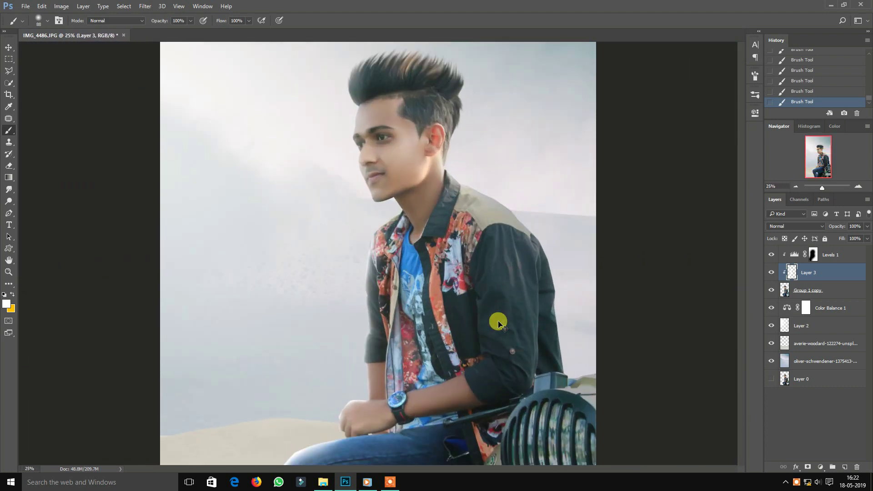
key(ctrl+minus)
scroll(368, 237, up, 5)
key(ctrl+plus)
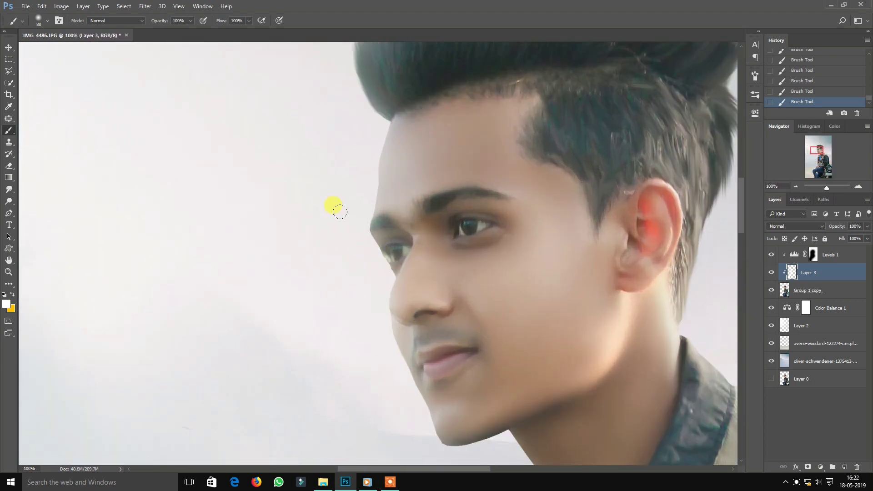
key(ctrl+minus)
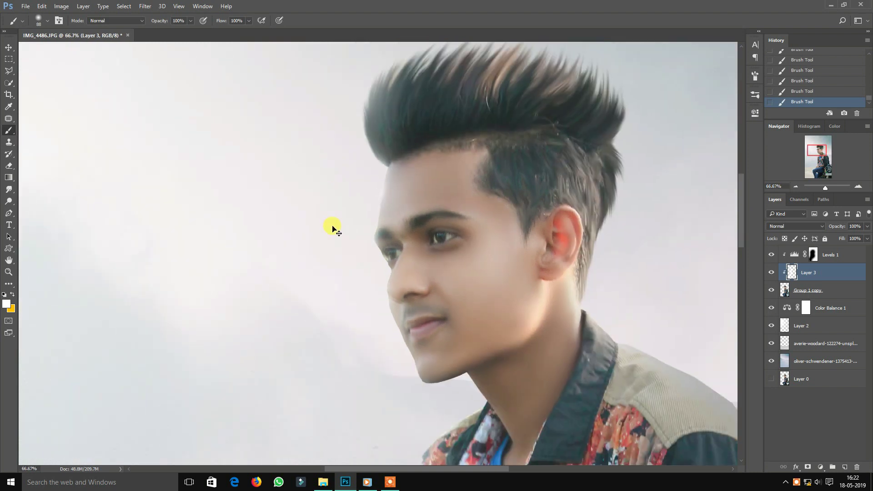
key(ctrl+minus)
key(ctrl+minus)
key(ctrl+plus)
key(ctrl+plus)
click(803, 70)
- Enlarge the soft brush and paint white haze over the front of the man's hair and forehead
right_click(385, 200)
drag(390, 195, 412, 191)
click(286, 129)
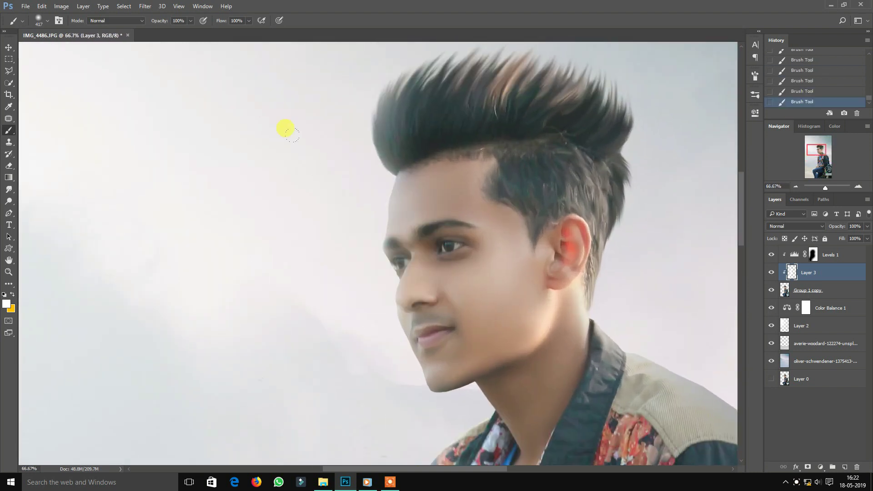
key(ctrl+minus)
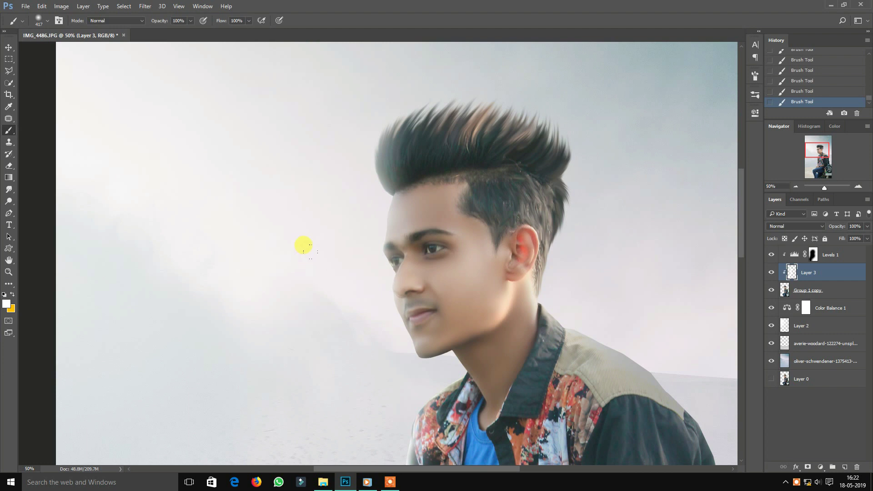
key(ctrl+minus)
key(ctrl+minus)
key(ctrl+minus)
key(ctrl+minus)
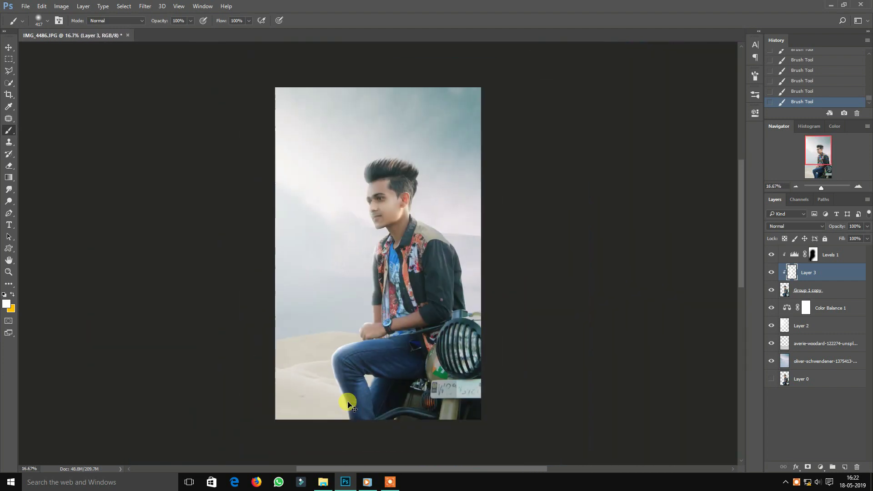
- Add a Curves adjustment layer directly above Levels 1
click(7, 49)
key(ctrl+plus)
key(ctrl+plus)
key(ctrl+plus)
click(833, 255)
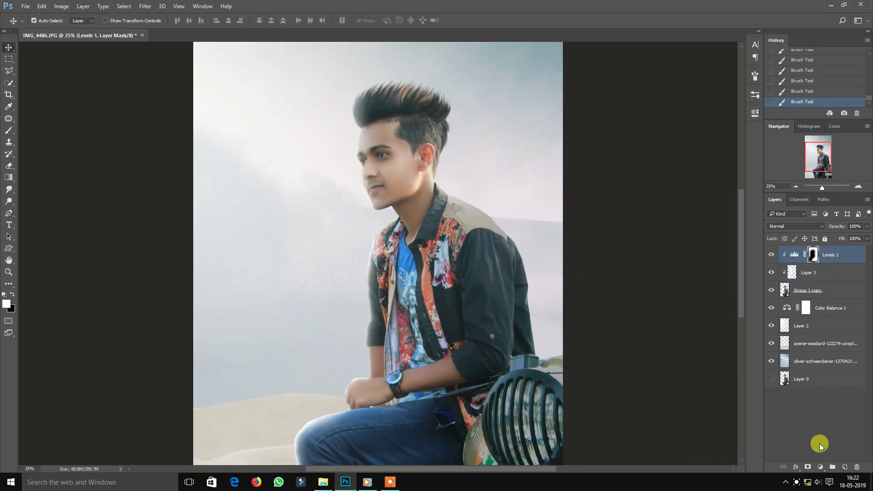
click(820, 467)
click(783, 323)
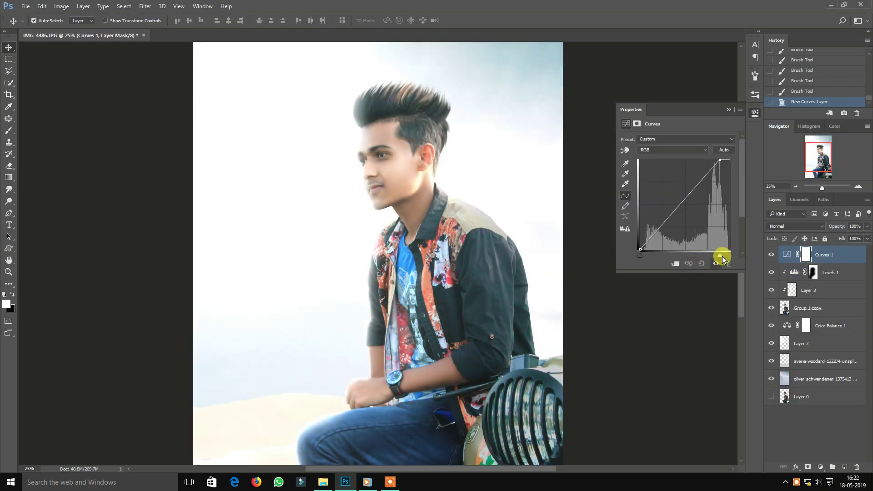
- Bend the RGB curve downward to darken the midtones, and clip the Curves adjustment to the man
mouse_move(641, 251)
mouse_down()
mouse_move(661, 257)
mouse_move(642, 255)
mouse_up()
mouse_move(679, 213)
mouse_down()
mouse_move(686, 218)
mouse_move(686, 202)
mouse_move(693, 210)
mouse_up()
click(672, 261)
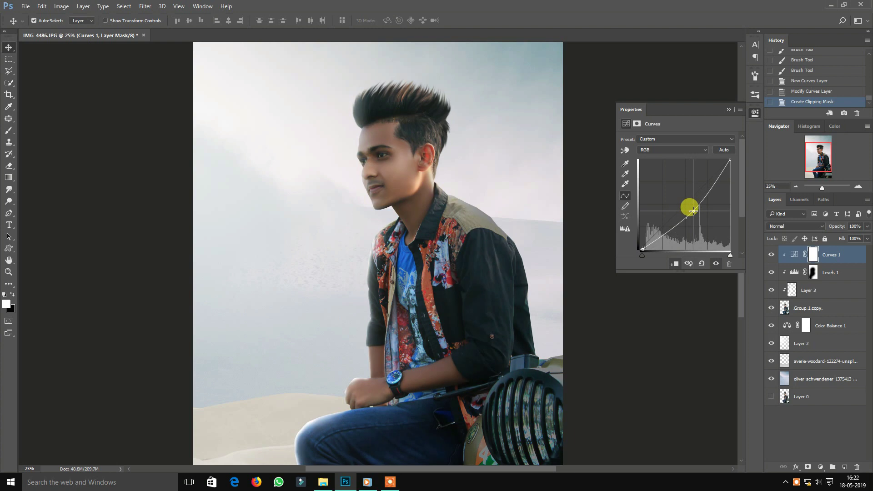
- Erase the Curves 1 mask over the man's face and front with a soft 1811 px Eraser
key(ctrl+minus)
key(e)
key(ctrl+plus)
click(397, 157)
click(396, 216)
click(322, 210)
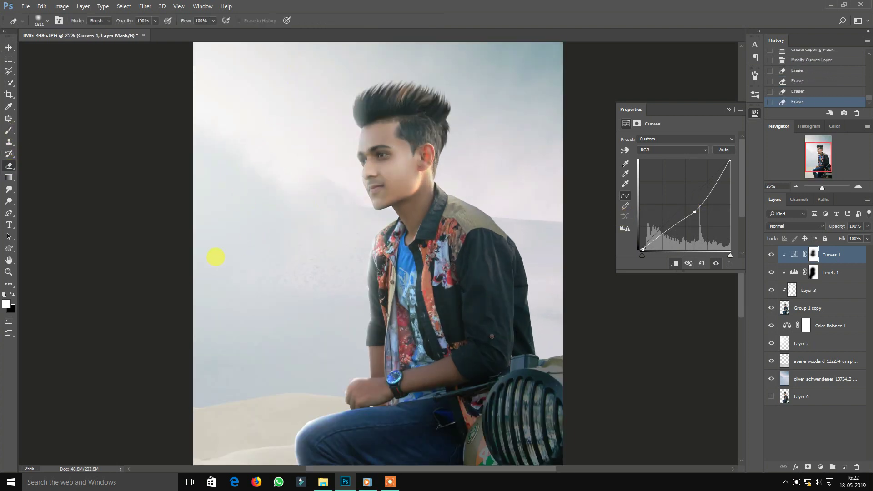
key(ctrl+minus)
click(270, 300)
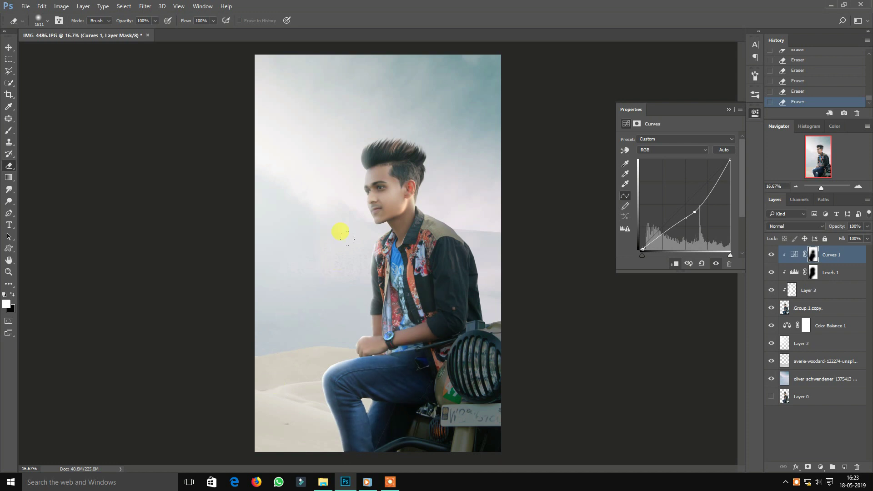
key(ctrl+plus)
key(ctrl+plus)
key(ctrl+plus)
click(8, 47)
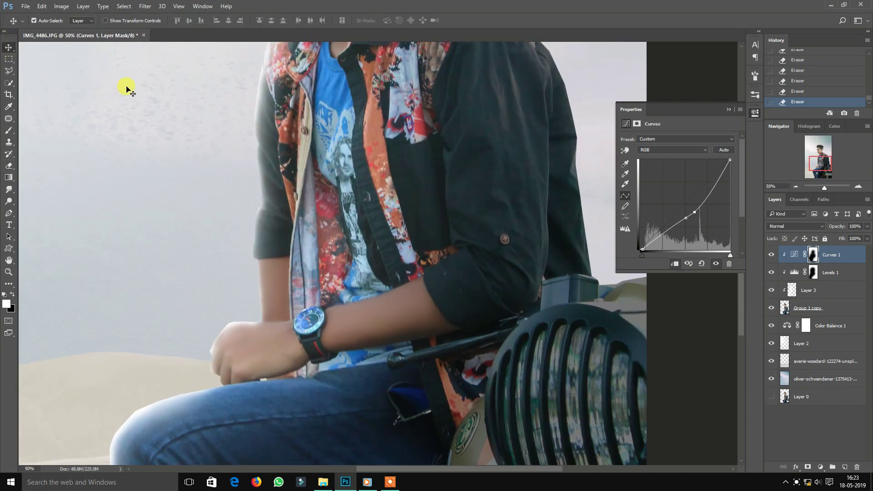
click(845, 467)
click(806, 82)
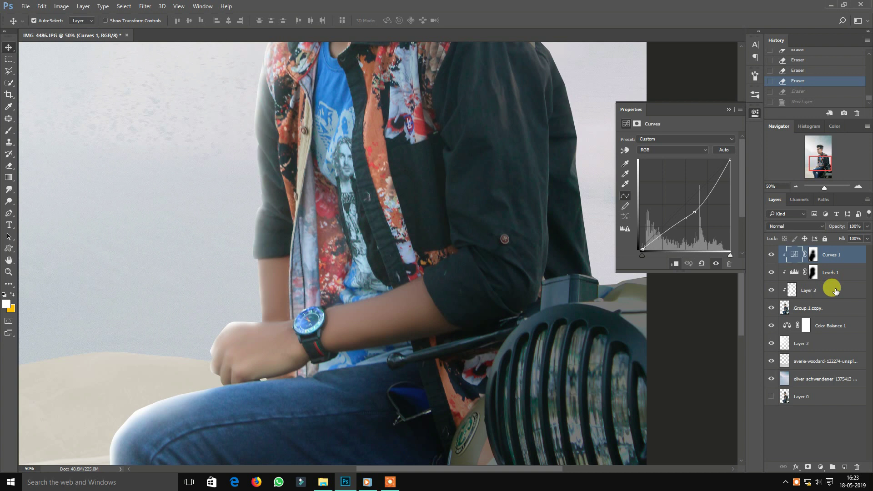
- Add a new empty layer directly above Layer 3, clipped to the man beneath Levels 1
click(831, 289)
key(ctrl+plus)
drag(428, 306, 413, 236)
click(844, 467)
drag(445, 338, 423, 285)
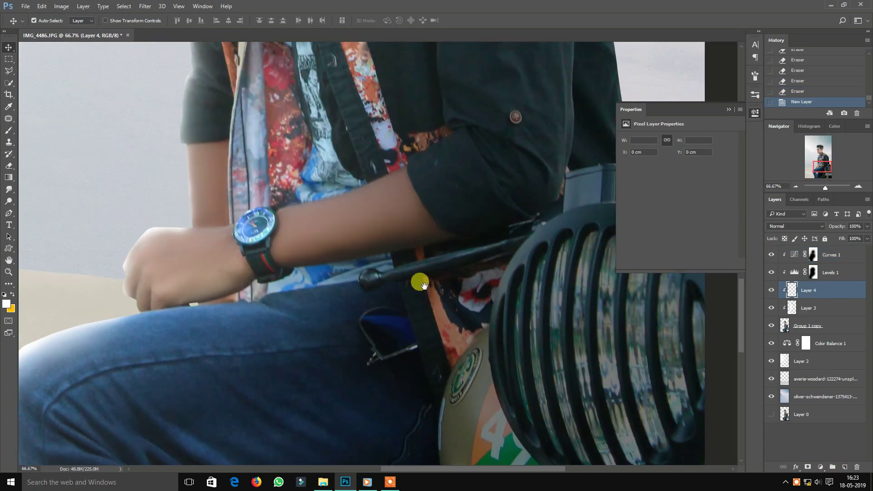
- Paint a soft white highlight along the man's forearm on Layer 4 with a 161 px brush, and lower the layer opacity to 22%
click(729, 110)
right_click(8, 131)
click(35, 131)
key(ctrl+plus)
right_click(336, 218)
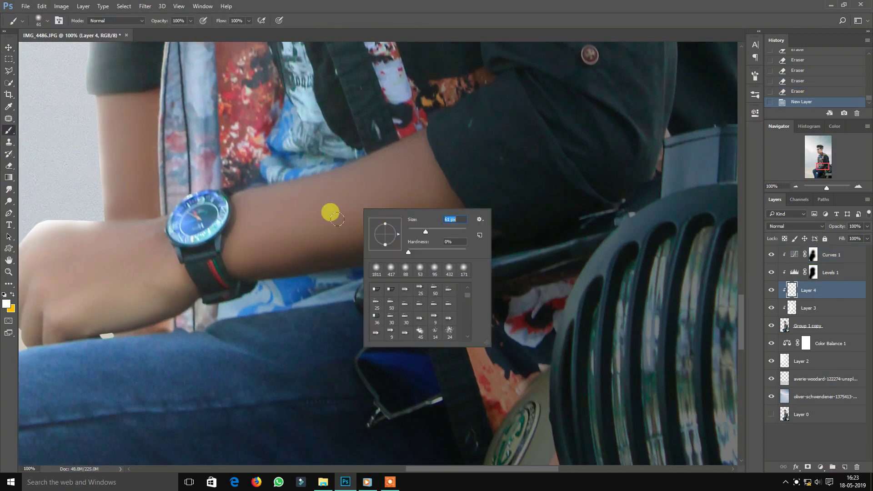
mouse_move(312, 196)
mouse_down()
mouse_move(279, 190)
mouse_move(250, 203)
mouse_move(374, 164)
mouse_up()
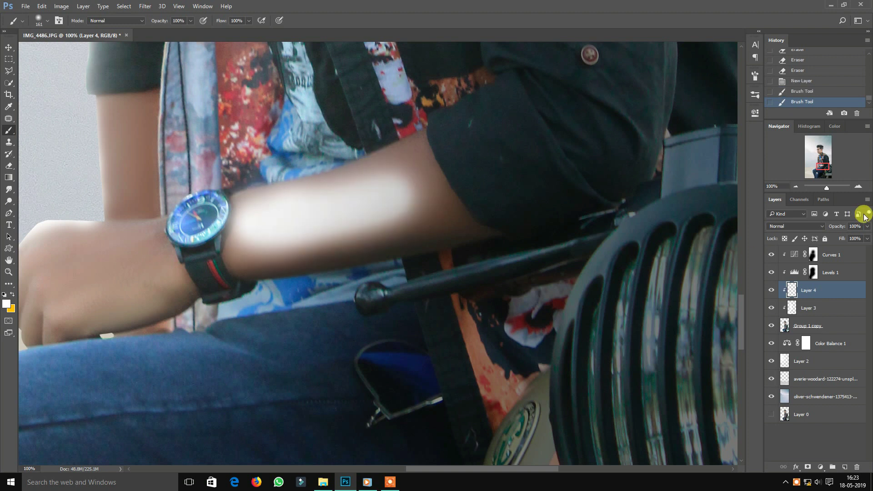
drag(840, 237, 833, 238)
- Dab more soft white light onto the forearm between the watch and the sleeve cuff on Layer 4
key(ctrl+minus)
key(ctrl+minus)
drag(463, 278, 492, 306)
key(ctrl+plus)
key(ctrl+plus)
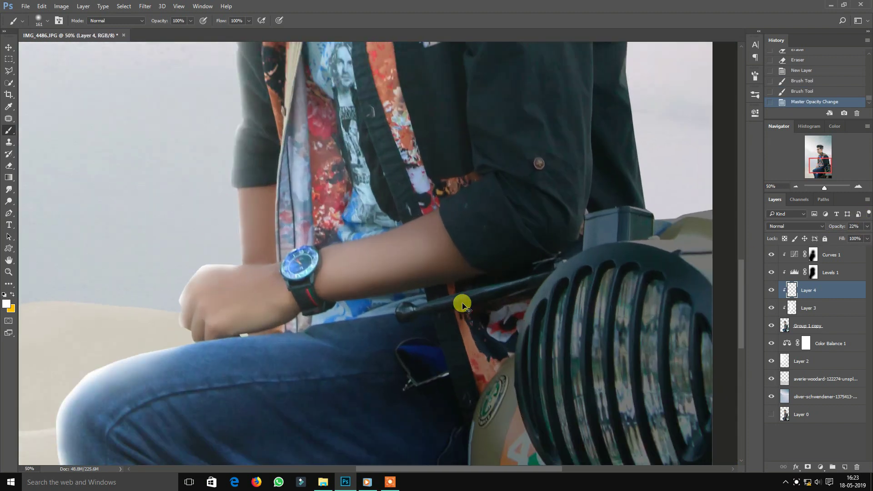
click(460, 229)
click(458, 266)
click(448, 274)
click(319, 298)
click(314, 294)
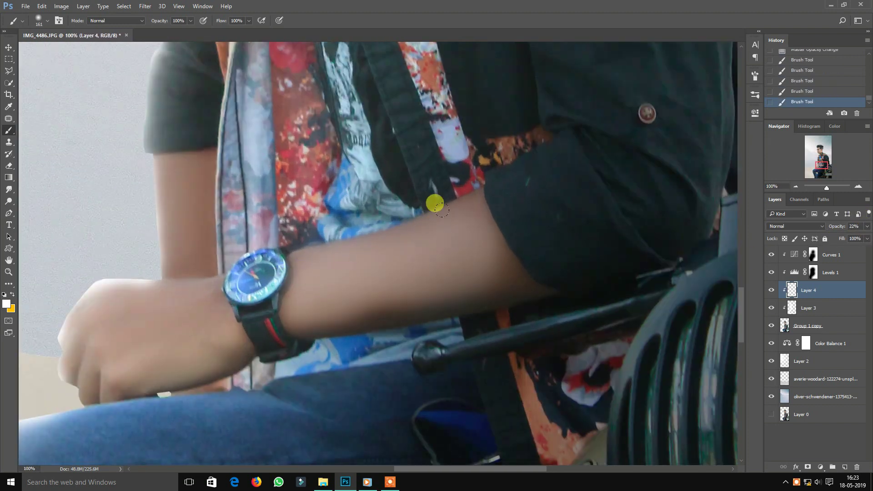
- Undo the last three brush strokes and repaint soft white highlights on the upper edge of the forearm
key(ctrl+minus)
key(ctrl+minus)
key(ctrl+minus)
key(ctrl+minus)
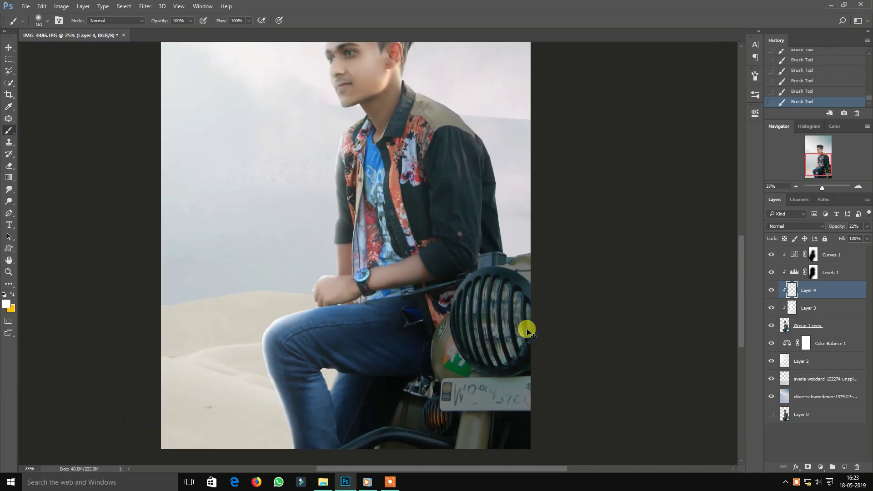
key(ctrl+minus)
key(ctrl+plus)
key(ctrl+plus)
key(ctrl+plus)
key(ctrl+plus)
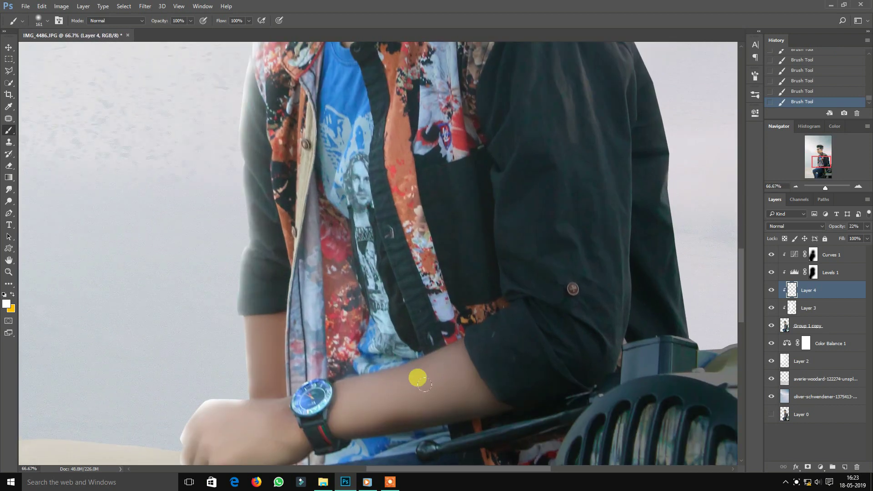
click(810, 71)
click(457, 377)
click(405, 383)
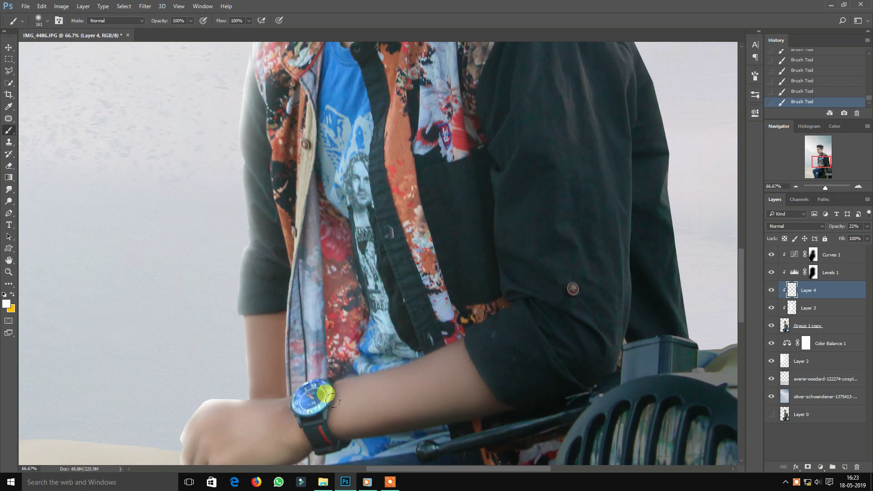
- Undo the last two soft white brush strokes on Layer 4
key(ctrl+minus)
key(ctrl+minus)
key(ctrl+minus)
key(ctrl+minus)
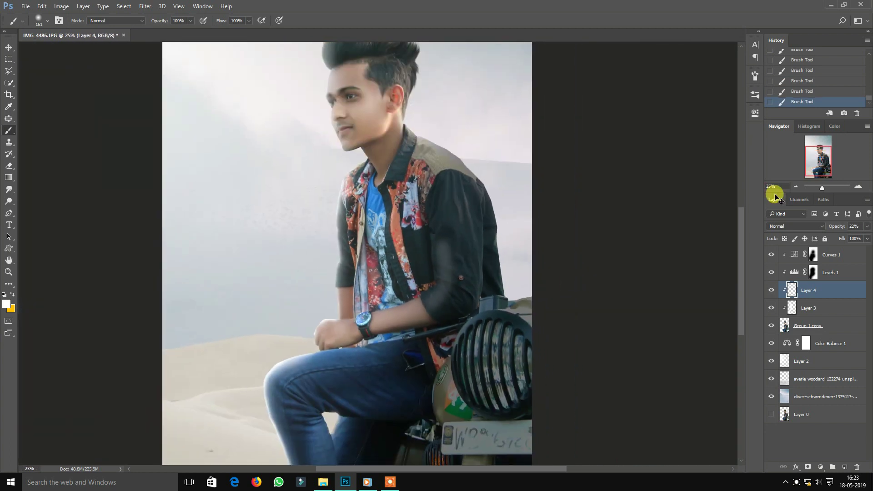
key(ctrl+plus)
key(ctrl+plus)
key(ctrl+plus)
click(812, 80)
- Try painting a soft white highlight along the front fold of the dark sleeve on Layer 4 with a 53 px brush
key(ctrl+plus)
key(ctrl+plus)
key(ctrl+plus)
right_click(611, 224)
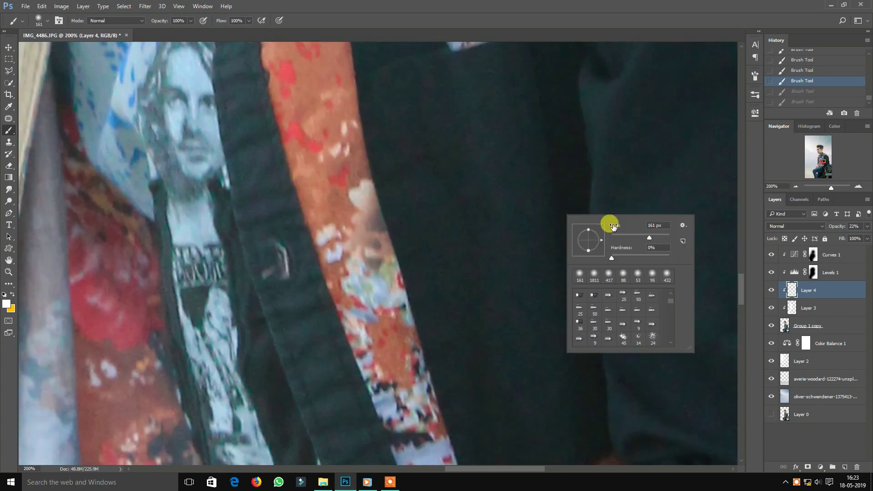
key(ctrl+minus)
key(ctrl+minus)
mouse_move(571, 94)
mouse_down()
mouse_move(595, 223)
mouse_move(266, 215)
mouse_up()
click(801, 93)
key(ctrl+plus)
key(ctrl+plus)
key(ctrl+plus)
right_click(369, 171)
click(428, 194)
key(ctrl+minus)
drag(368, 124, 369, 227)
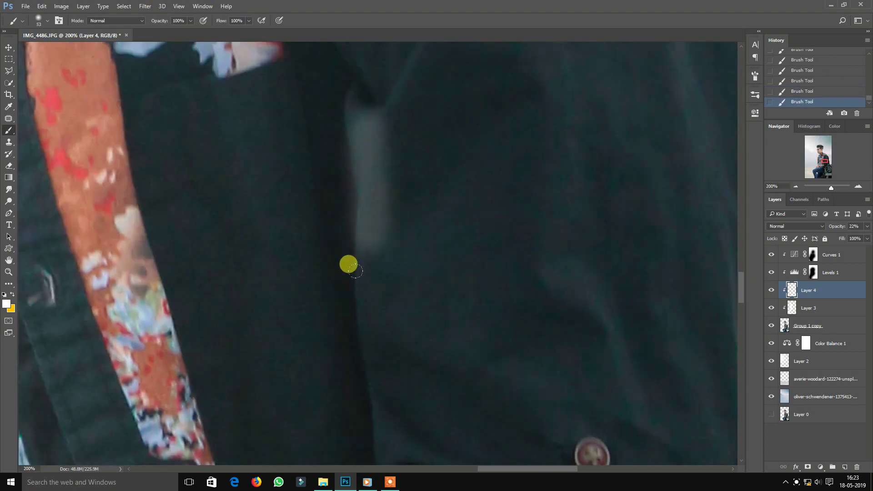
key(ctrl+minus)
key(ctrl+minus)
key(ctrl+minus)
click(803, 80)
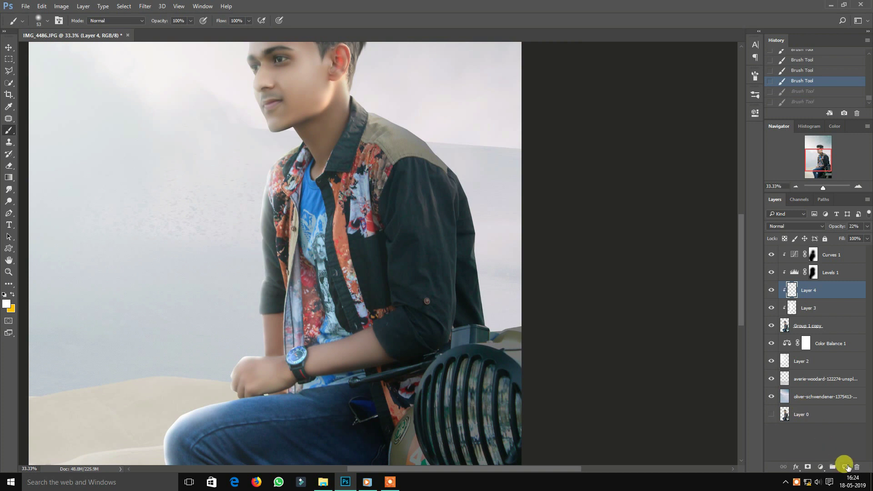
- Try a soft white streak on the upper sleeve, once on a new layer and once directly on Layer 4
click(844, 466)
key(ctrl+plus)
key(ctrl+plus)
key(ctrl+plus)
scroll(416, 223, up, 2)
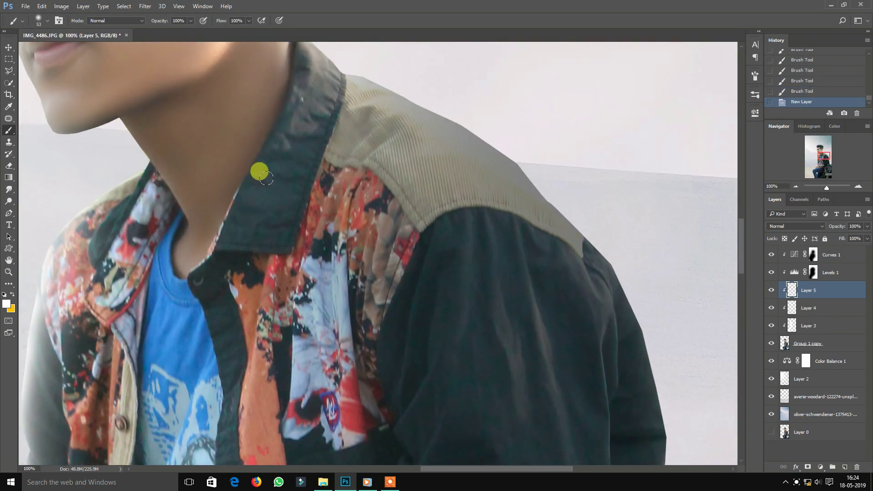
drag(405, 308, 406, 348)
click(805, 83)
key(ctrl+plus)
scroll(478, 150, down, 3)
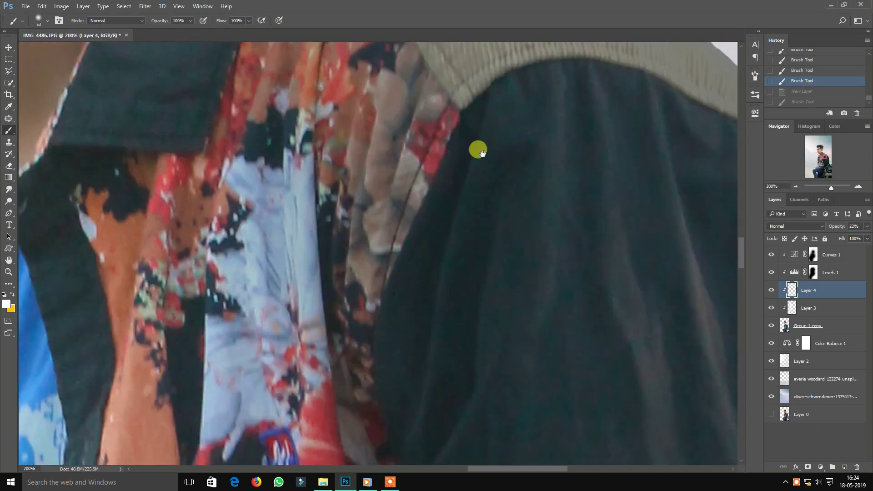
drag(478, 152, 444, 312)
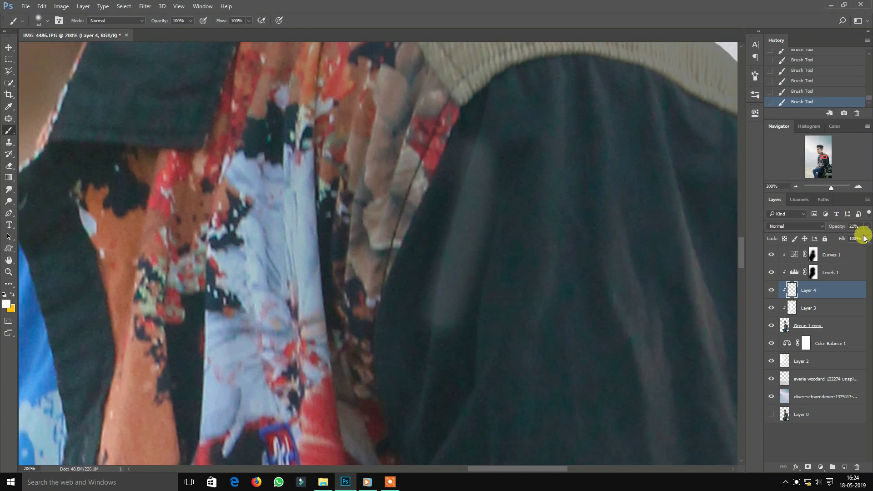
- Paint a soft white streak down the upper sleeve on a new clipped layer above Layer 4, with the layer opacity at 15%
click(844, 467)
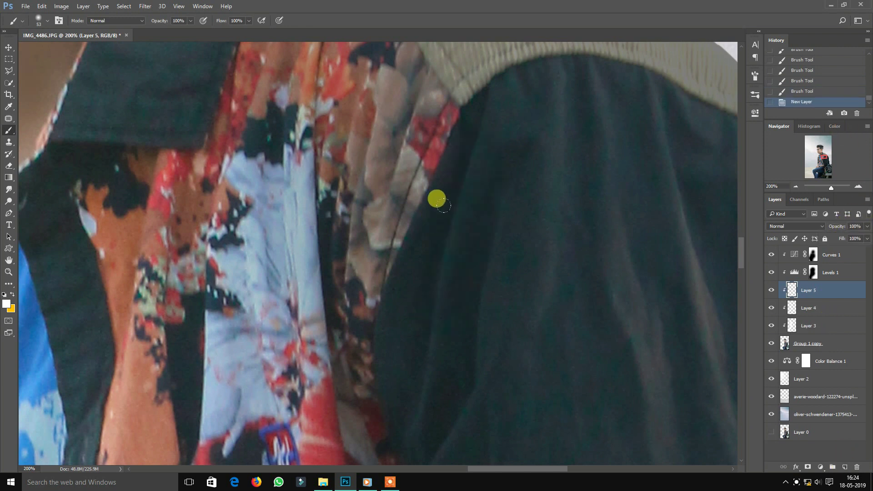
right_click(547, 192)
mouse_move(483, 133)
mouse_down()
mouse_move(444, 295)
mouse_move(468, 265)
mouse_move(466, 251)
mouse_up()
click(830, 237)
- Paint soft white highlights along the sleeve's front fold beside the chest pocket on Layer 5 with a 45 px brush
key(ctrl+minus)
key(ctrl+minus)
key(ctrl+minus)
key(ctrl+minus)
key(ctrl+plus)
key(ctrl+plus)
right_click(462, 252)
click(519, 275)
key(Return)
key(ctrl+plus)
key(ctrl+plus)
drag(466, 309, 313, 148)
key(ctrl+plus)
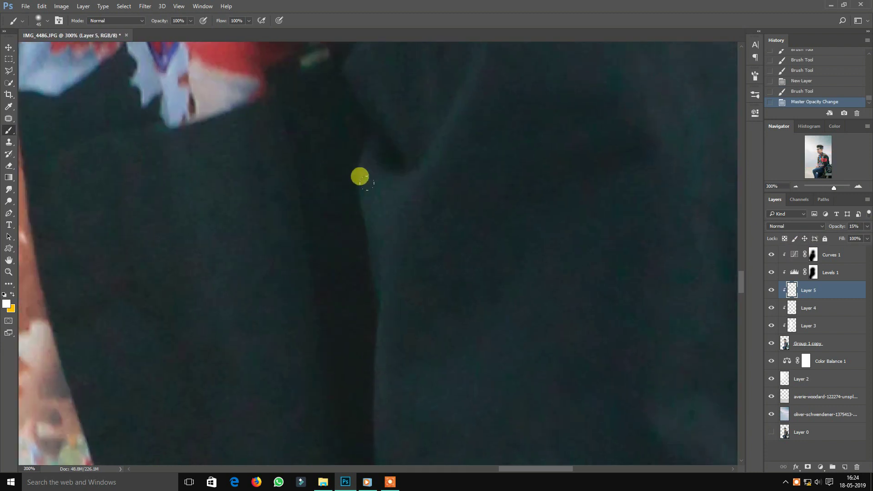
drag(376, 188, 386, 218)
drag(389, 310, 389, 321)
drag(388, 259, 388, 248)
drag(419, 188, 442, 148)
- Extend the soft white highlight down the sleeve's front edge toward the elbow on Layer 5
key(ctrl+minus)
drag(392, 314, 390, 355)
key(ctrl+minus)
key(ctrl+minus)
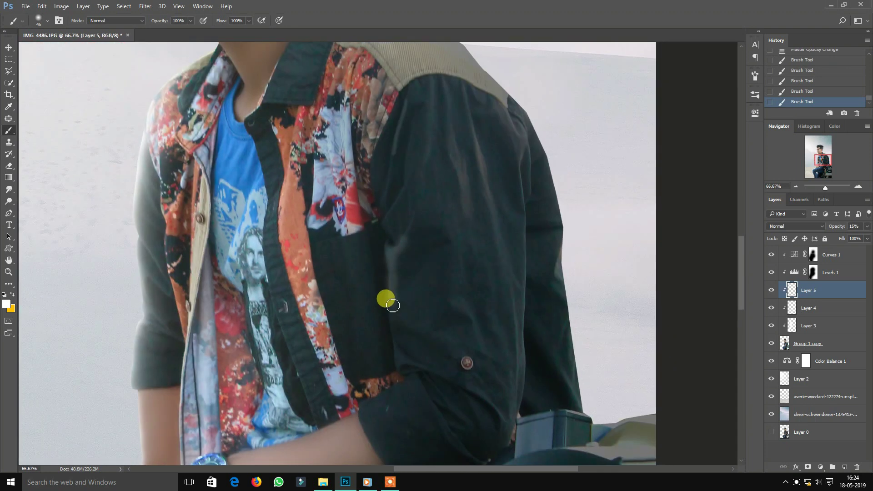
drag(393, 306, 395, 358)
key(ctrl+minus)
key(ctrl+minus)
key(ctrl+plus)
key(ctrl+plus)
- Paint soft white highlights over the shirt's dark front panel and up its button placket on Layer 5
drag(439, 385, 347, 253)
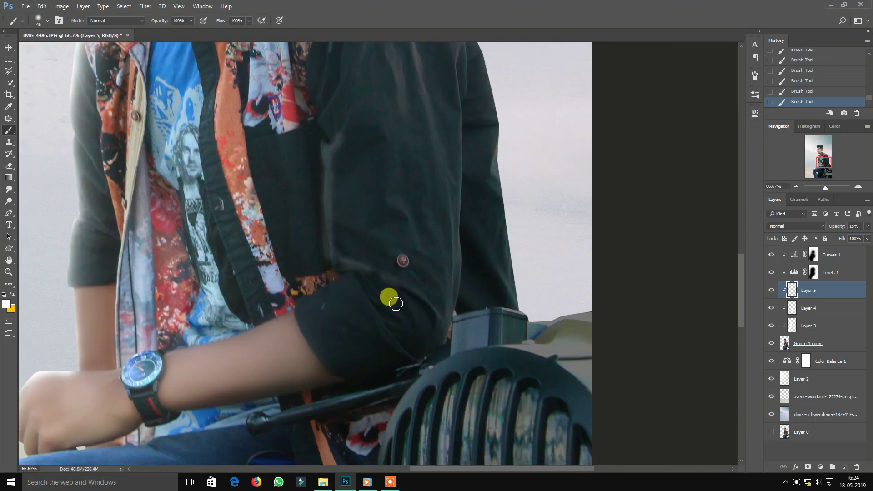
scroll(386, 259, up, 4)
drag(355, 173, 326, 238)
drag(317, 218, 388, 161)
drag(317, 270, 332, 351)
drag(320, 320, 295, 132)
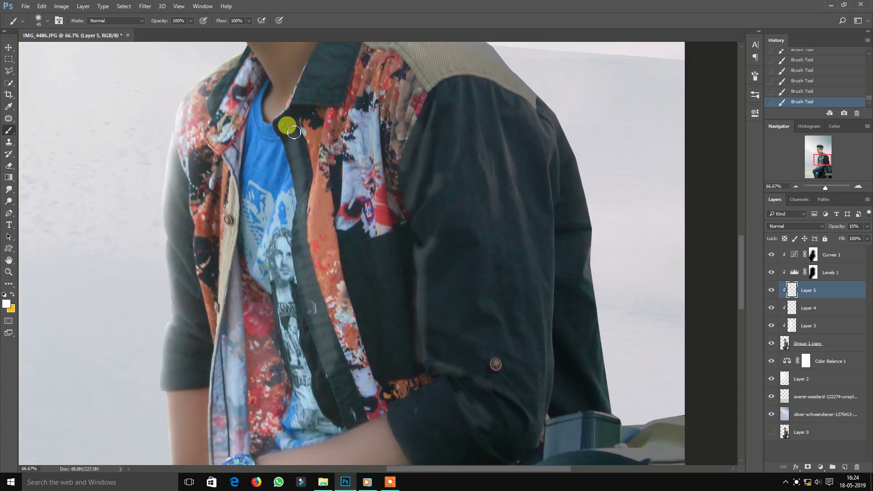
scroll(385, 240, down, 3)
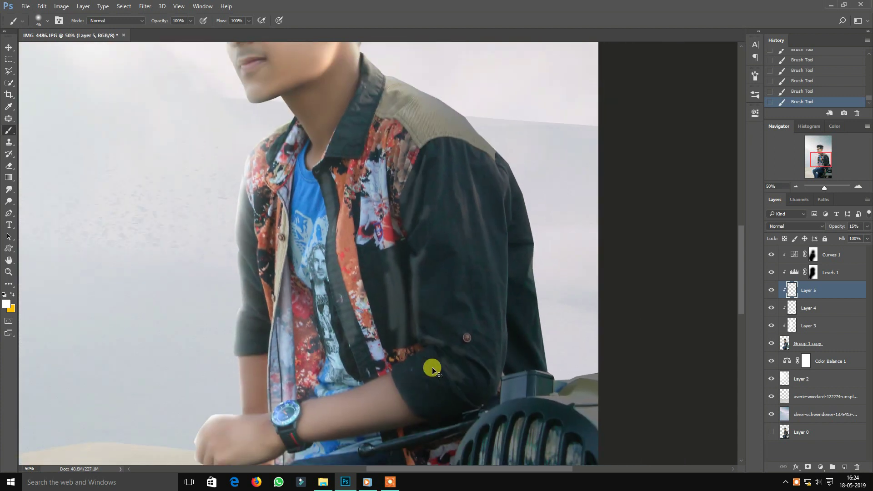
key(v)
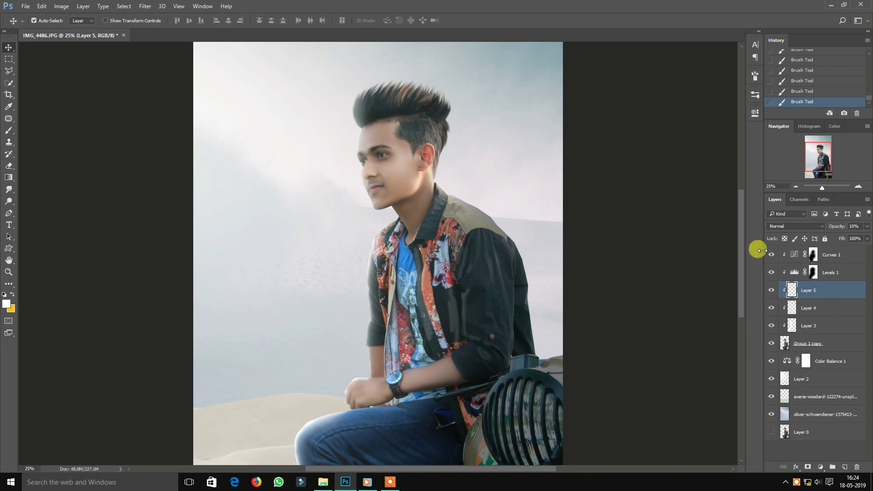
- Apply Stroke, Inner Shadow, Inner Glow, Satin, Color, Gradient and Pattern Overlay, plus a 243 px Outer Glow, to Layer 5
double_click(791, 290)
drag(466, 84, 734, 86)
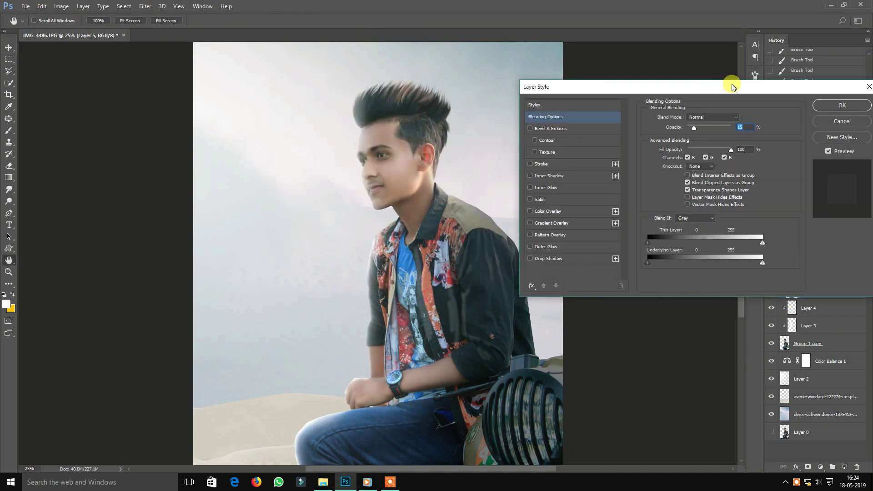
click(530, 223)
click(530, 211)
click(530, 199)
click(530, 187)
click(530, 175)
click(530, 164)
click(530, 235)
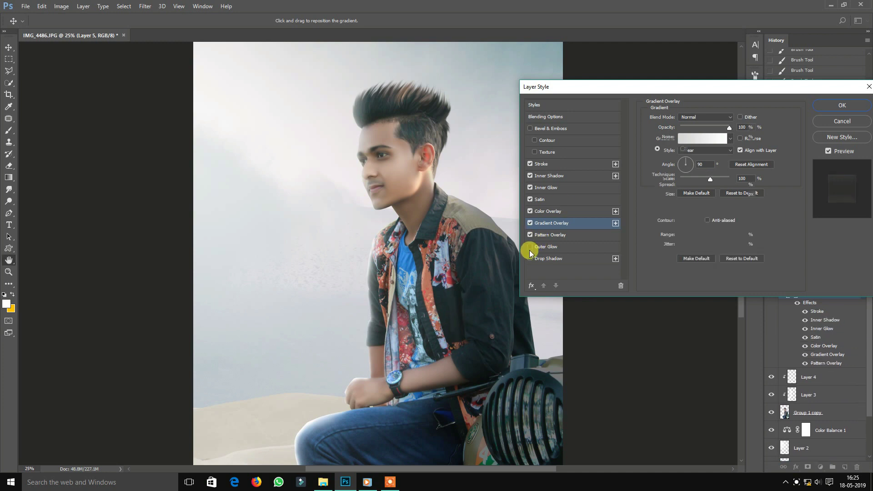
click(530, 248)
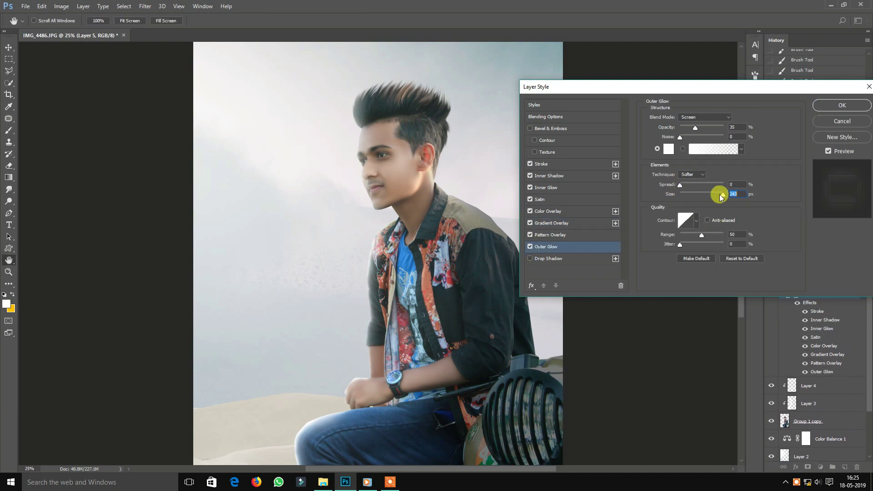
click(839, 106)
- Add a Levels adjustment layer above Curves 1, clipped to the man, with the white output level set to 207
scroll(505, 299, down, 2)
scroll(504, 298, up, 1)
click(830, 256)
click(821, 467)
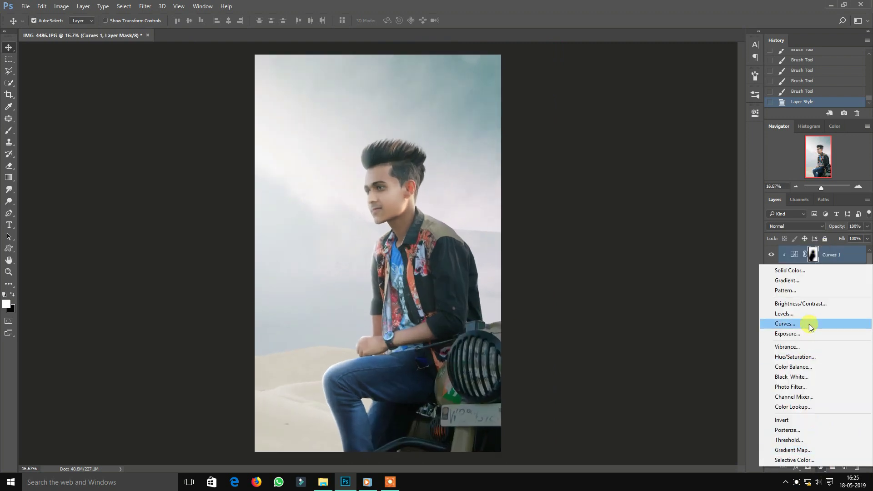
click(809, 326)
mouse_move(733, 228)
mouse_down()
mouse_move(695, 227)
mouse_move(718, 227)
mouse_up()
- Erase the Levels 2 mask along the man's face and front with the large soft Eraser
mouse_move(313, 128)
mouse_down()
mouse_move(322, 144)
mouse_move(310, 244)
mouse_move(338, 261)
mouse_move(283, 303)
mouse_move(260, 379)
mouse_up()
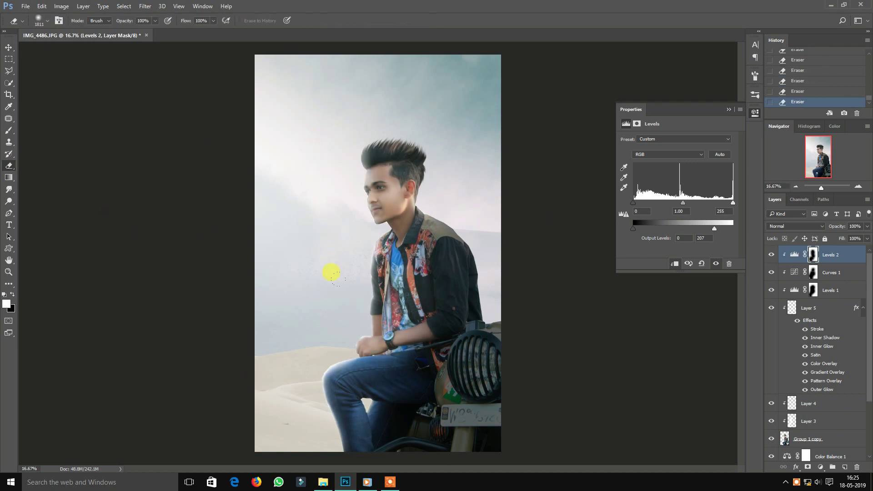
key(ctrl+plus)
key(ctrl+minus)
click(728, 109)
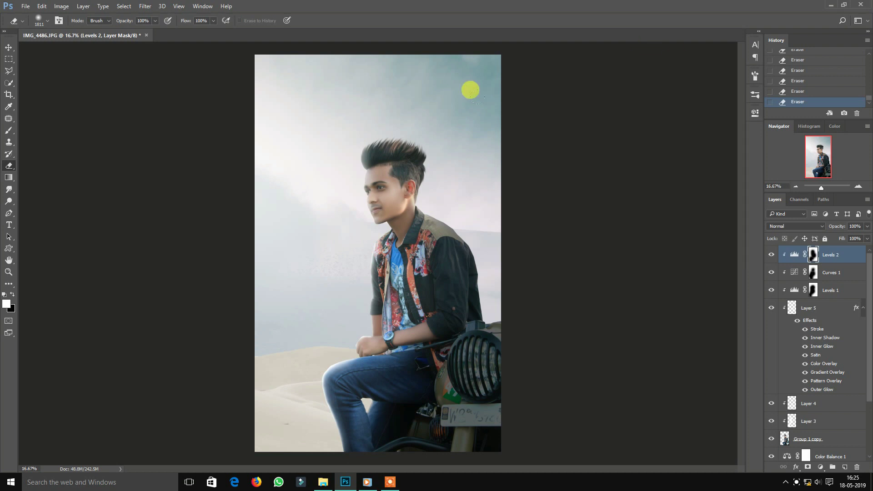
- Apply the Crop tool twice at the existing canvas bounds
key(ctrl+minus)
click(9, 95)
click(375, 104)
click(460, 21)
click(383, 105)
click(459, 21)
click(7, 49)
- Add a new layer above Layer 2 and paint a single soft white dab in the sky beside the man's face
key(ctrl+plus)
key(ctrl+plus)
key(ctrl+minus)
scroll(844, 317, down, 4)
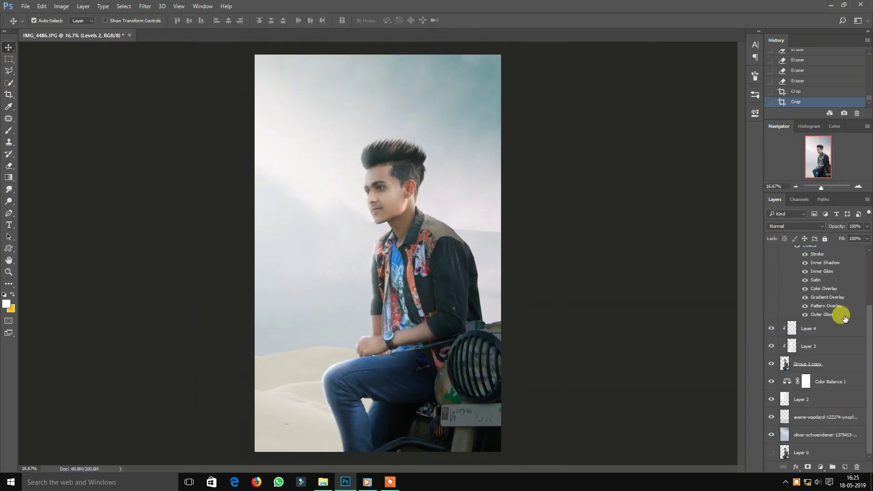
click(826, 406)
key(ctrl+shift+alt+n)
key(ctrl+minus)
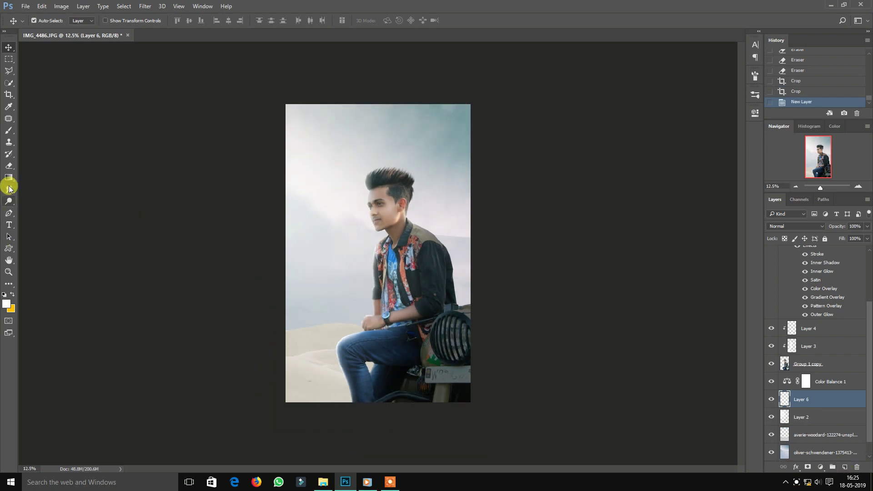
click(10, 132)
right_click(343, 210)
click(434, 233)
click(327, 189)
- Scale the white dab on Layer 6 up into a broad glow across the sky behind the man
click(10, 49)
key(ctrl+t)
mouse_move(337, 200)
mouse_down()
mouse_move(627, 405)
mouse_move(552, 413)
mouse_up()
click(412, 21)
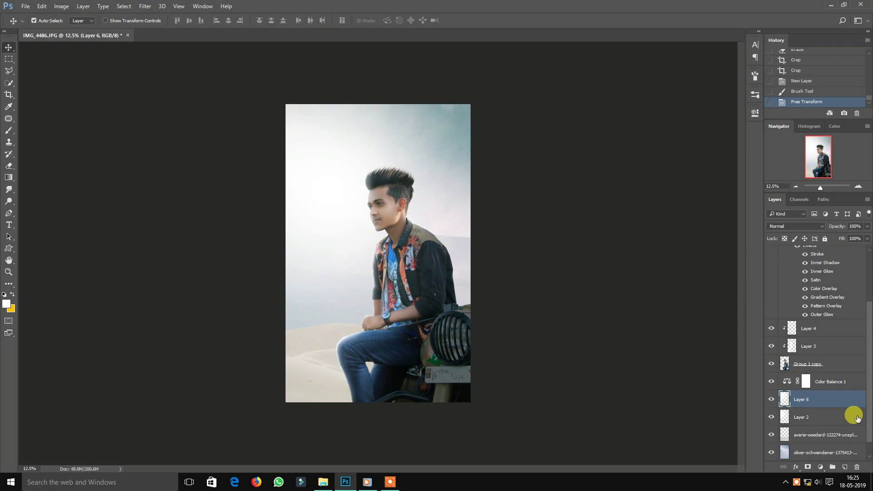
- Raise Layer 6 to the top of the stack, clipped to the man, and shift its glow sideways away from him
key(ctrl+bracketright)
key(ctrl+bracketright)
key(ctrl+bracketright)
key(ctrl+t)
drag(392, 176, 328, 169)
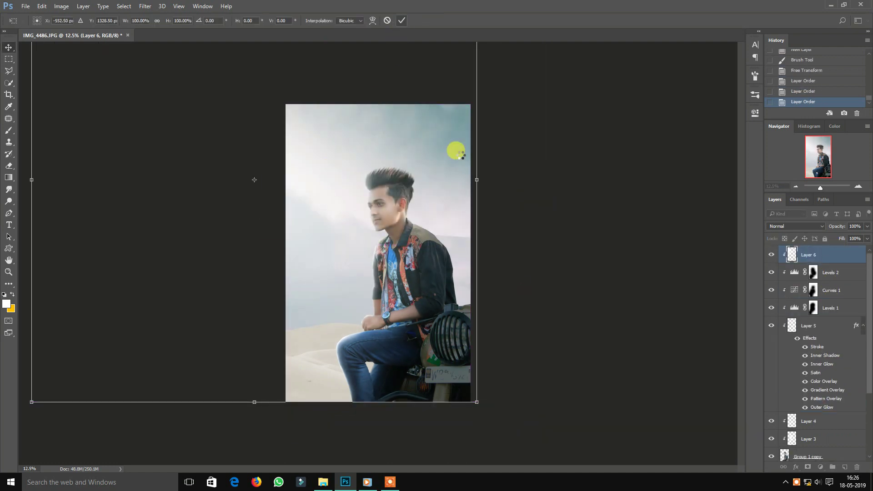
key(Return)
- Accept the glow's new position and lower the opacity of Layer 3 to 76%
key(ctrl+plus)
key(ctrl+plus)
key(ctrl+plus)
scroll(435, 300, down, 5)
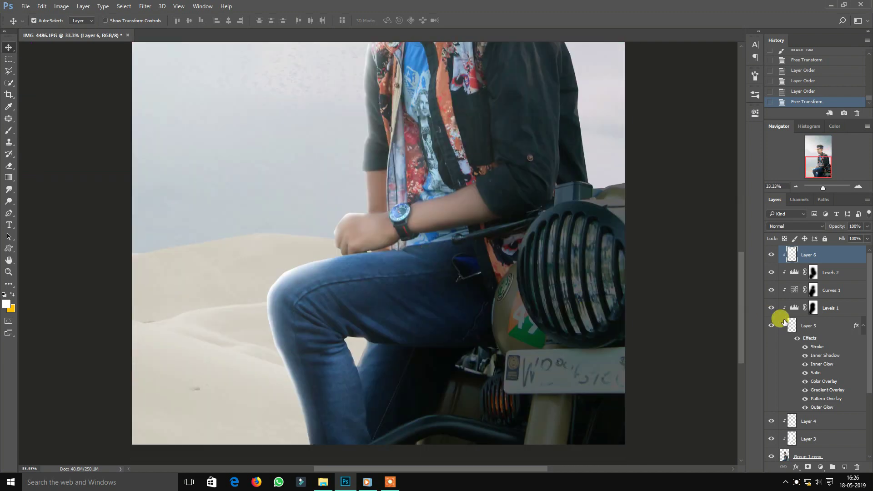
click(817, 328)
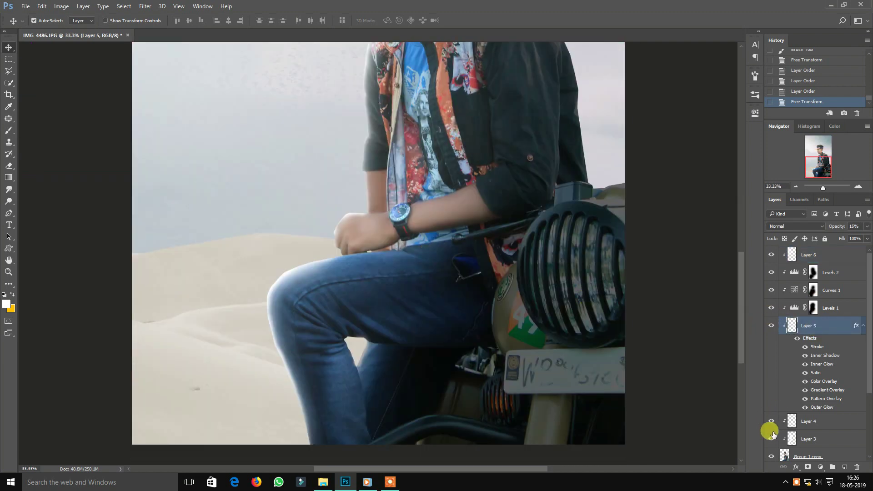
click(804, 439)
click(867, 227)
drag(867, 236, 856, 236)
key(ctrl+minus)
key(ctrl+minus)
key(ctrl+minus)
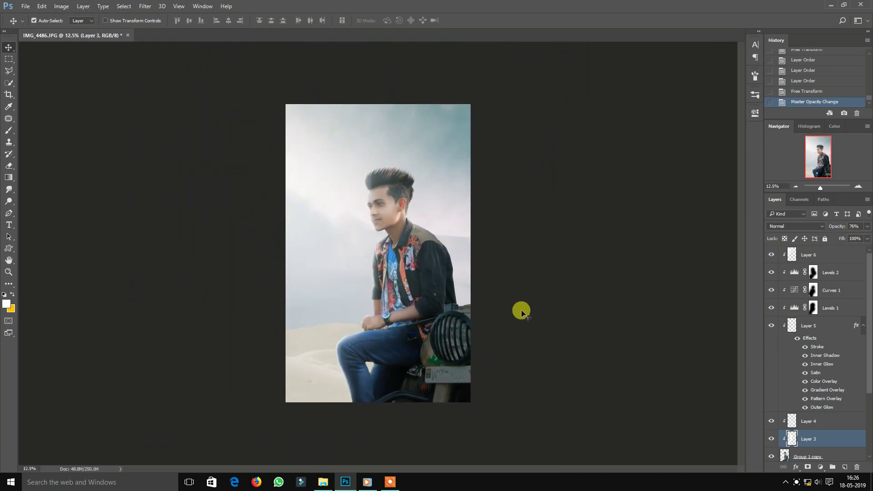
- Add a Color Balance adjustment layer directly above Layer 2 and shift its midtones slightly toward magenta
scroll(807, 360, down, 3)
click(826, 395)
click(821, 467)
click(793, 365)
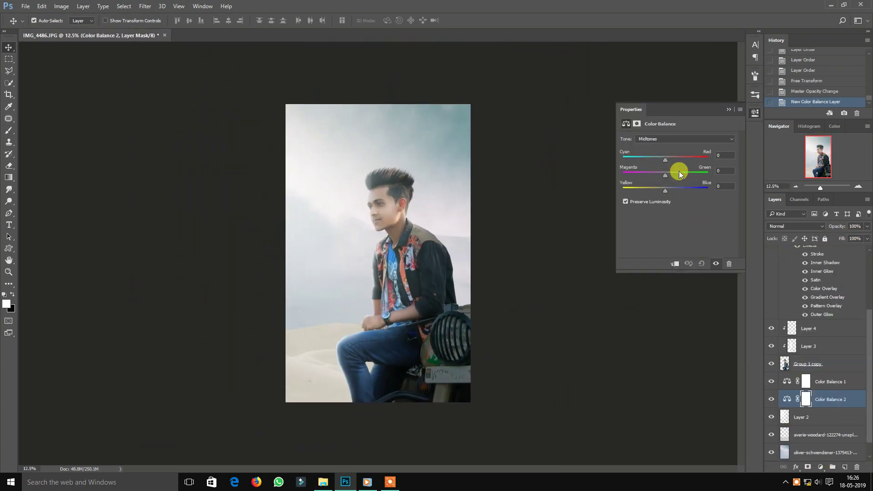
drag(666, 175, 663, 175)
click(728, 109)
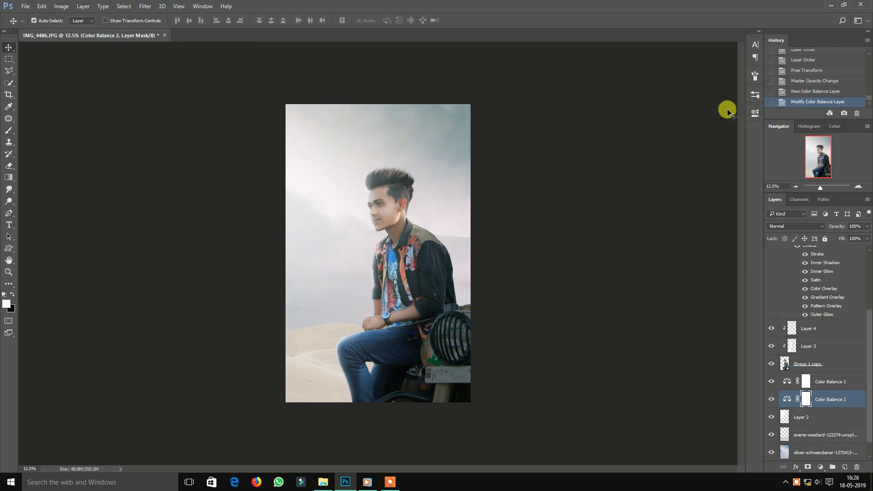
- Add a Levels adjustment layer above Color Balance 2 and darken the background by lowering the white output level to 191
key(ctrl+plus)
key(ctrl+plus)
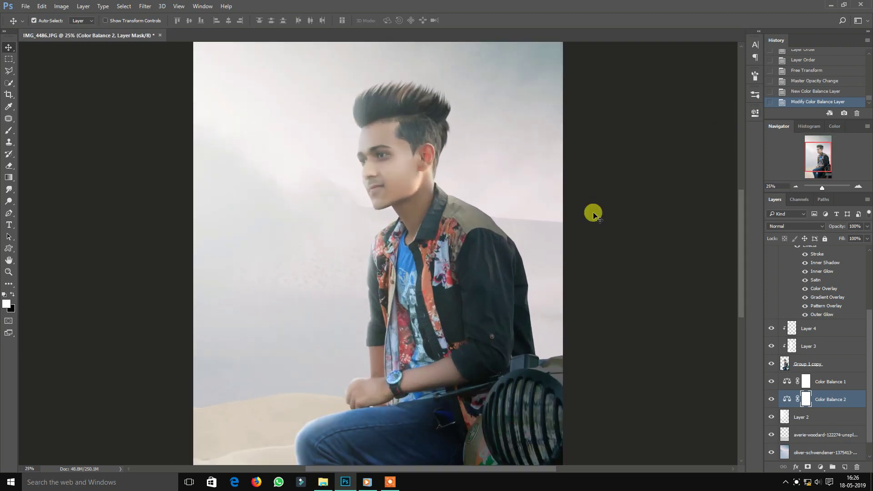
drag(594, 213, 569, 140)
key(ctrl+minus)
key(ctrl+minus)
click(820, 469)
click(799, 306)
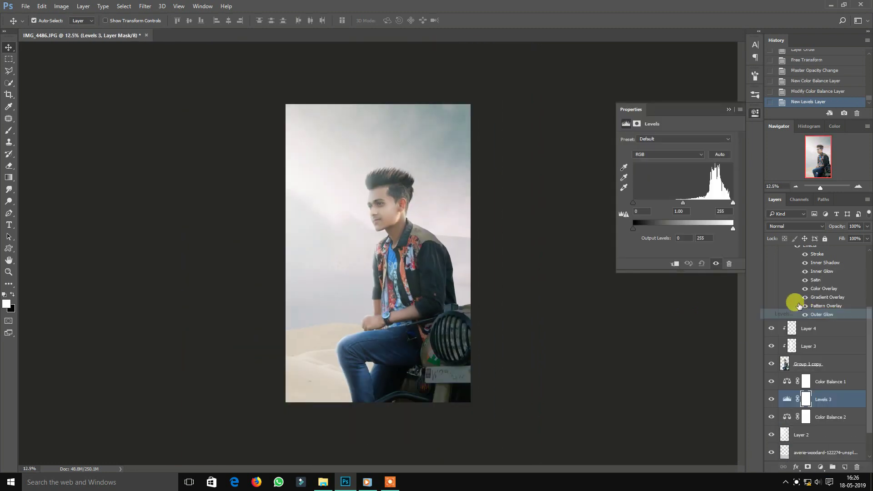
drag(734, 228, 706, 230)
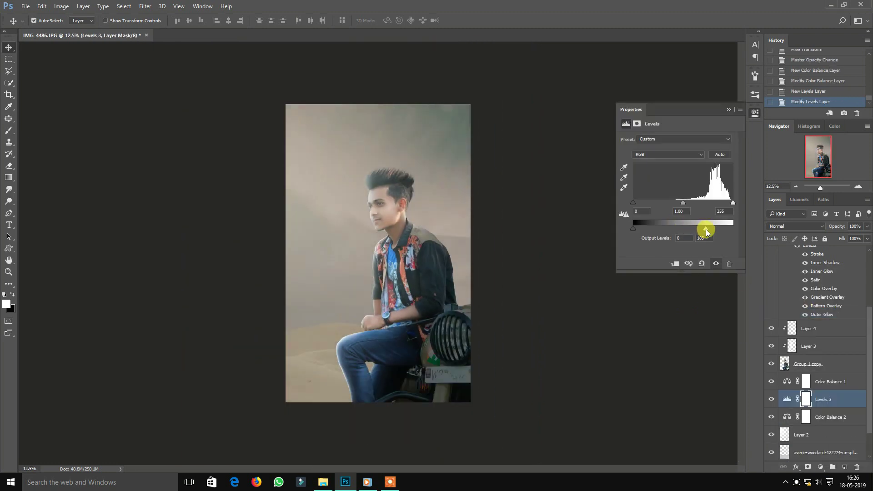
- Erase the middle of the Levels 3 mask with a soft 5000 px eraser so that only the image edges stay darkened
click(8, 166)
right_click(493, 245)
click(267, 132)
click(268, 131)
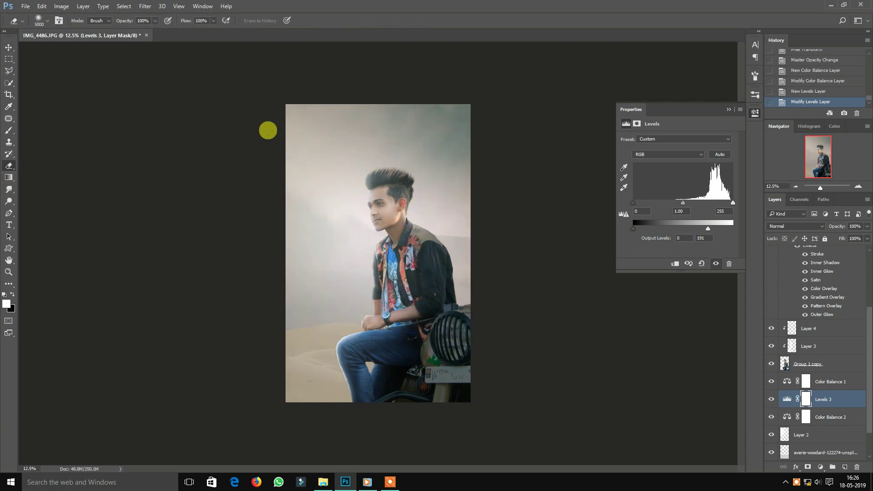
click(264, 141)
click(257, 104)
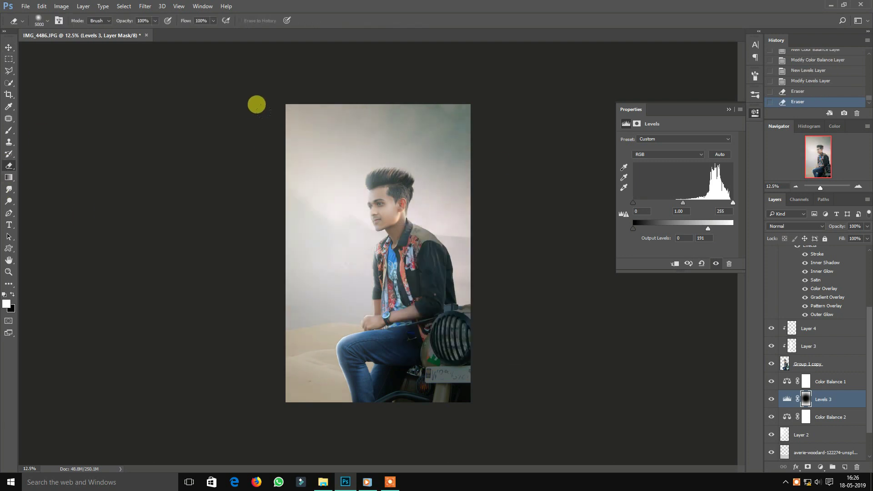
click(257, 104)
click(246, 137)
click(241, 141)
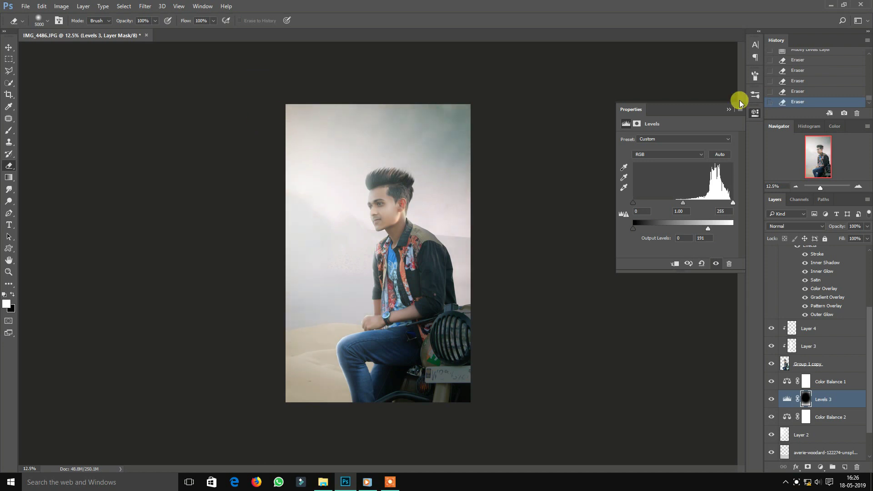
click(741, 104)
click(9, 47)
- Merge all layers from Layer 6 down to the oliver-schwendener sky layer into one, leaving Layer 0 separate
scroll(827, 255, up, 5)
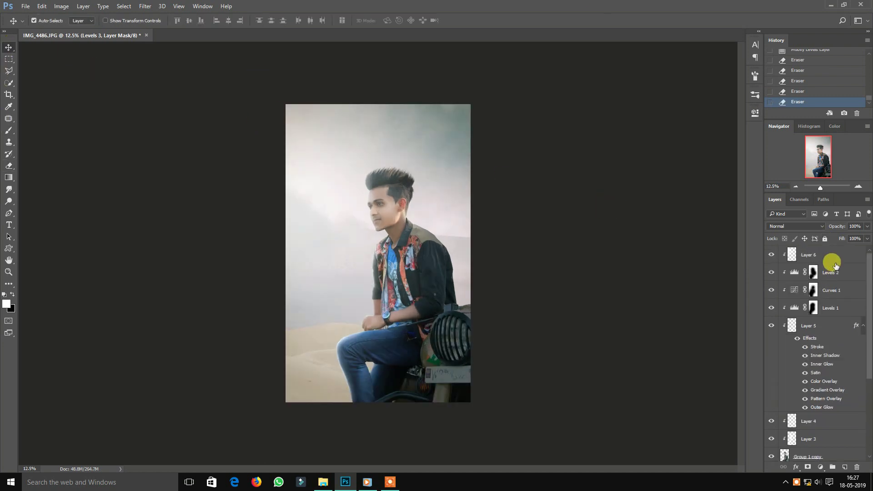
click(832, 254)
shift+click(828, 273)
ctrl+click(830, 291)
ctrl+click(827, 309)
scroll(826, 310, down, 1)
ctrl+click(825, 309)
ctrl+click(820, 405)
scroll(826, 374, down, 5)
ctrl+click(824, 334)
ctrl+click(825, 349)
ctrl+click(825, 368)
ctrl+click(825, 386)
ctrl+click(825, 404)
scroll(825, 403, down, 1)
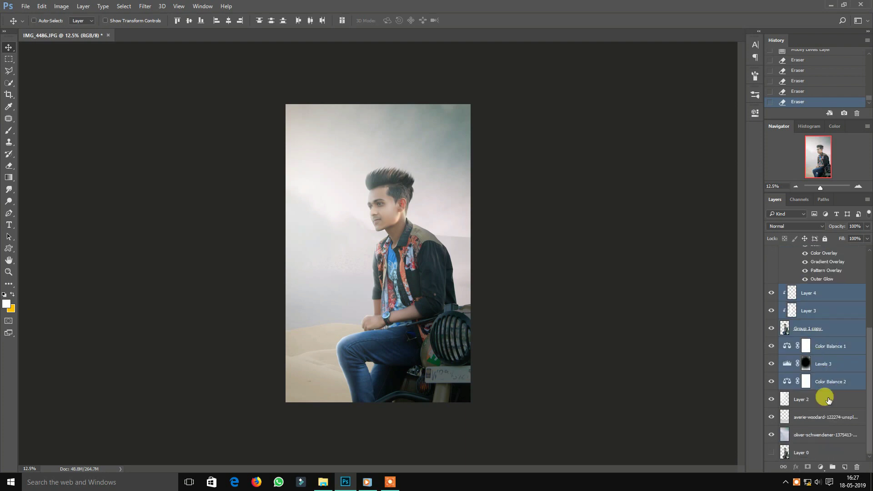
ctrl+click(824, 399)
ctrl+click(824, 417)
ctrl+click(817, 435)
key(ctrl+e)
- Compare the merged composite with the original photo beneath it, both as a whole and close up
click(771, 254)
click(772, 255)
double_click(771, 255)
click(771, 255)
click(771, 254)
key(ctrl+plus)
key(ctrl+minus)
click(771, 254)
click(771, 255)
key(ctrl+plus)
key(ctrl+plus)
key(ctrl+minus)
- Duplicate the merged Layer 6 and adjust the copy's clarity, blacks and highlights in the Camera Raw Filter
drag(814, 255, 845, 467)
click(145, 6)
click(177, 59)
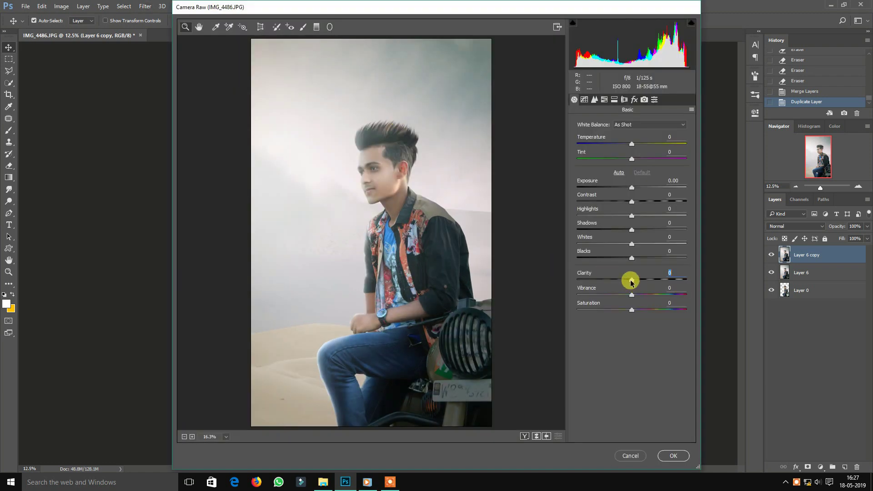
drag(631, 282, 638, 284)
drag(629, 255, 640, 214)
click(633, 144)
- Set the HSL saturation to Reds +9, Oranges +8, Greens +3, Aquas +100, Blues -48, Purples -100 and Magentas +100
click(584, 99)
click(604, 99)
click(643, 139)
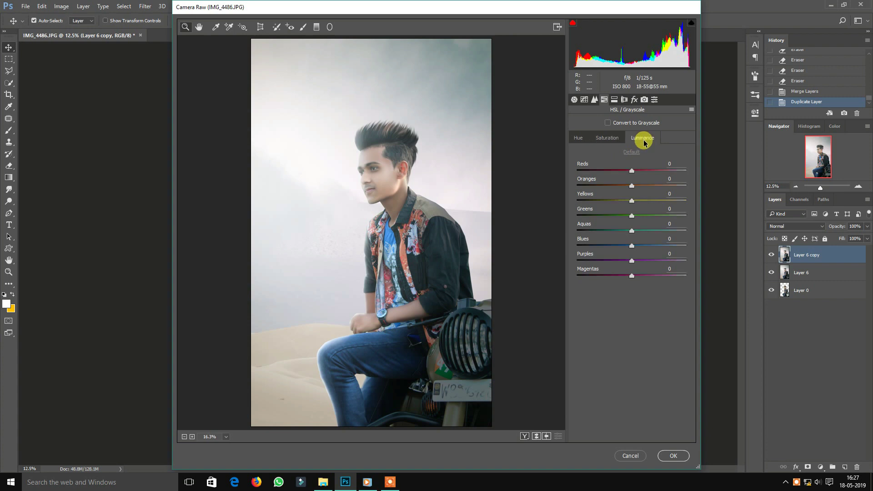
click(610, 137)
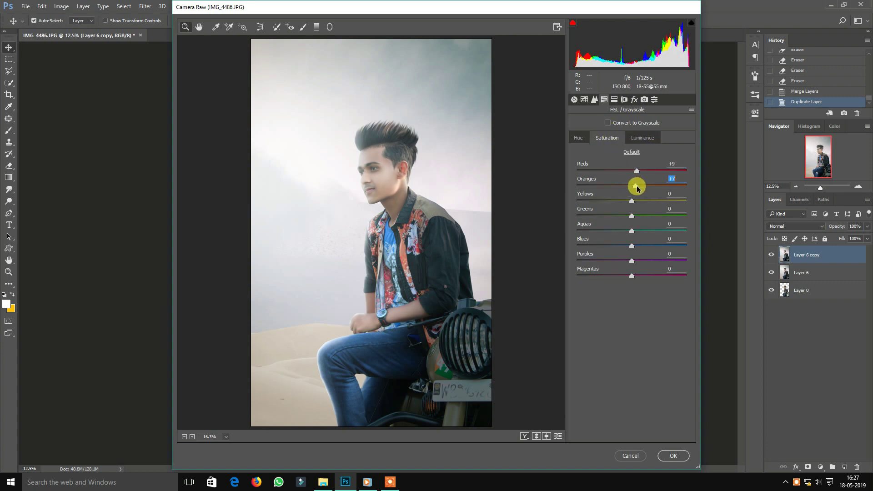
drag(632, 248, 686, 222)
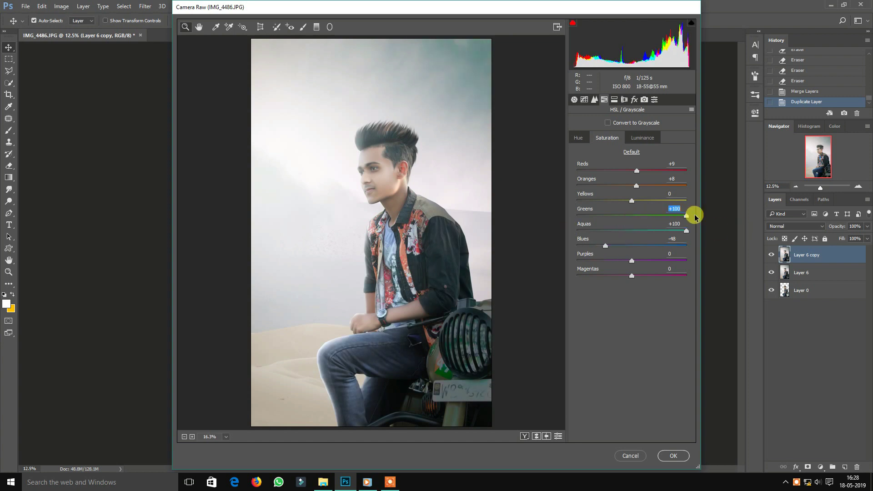
drag(686, 263, 546, 263)
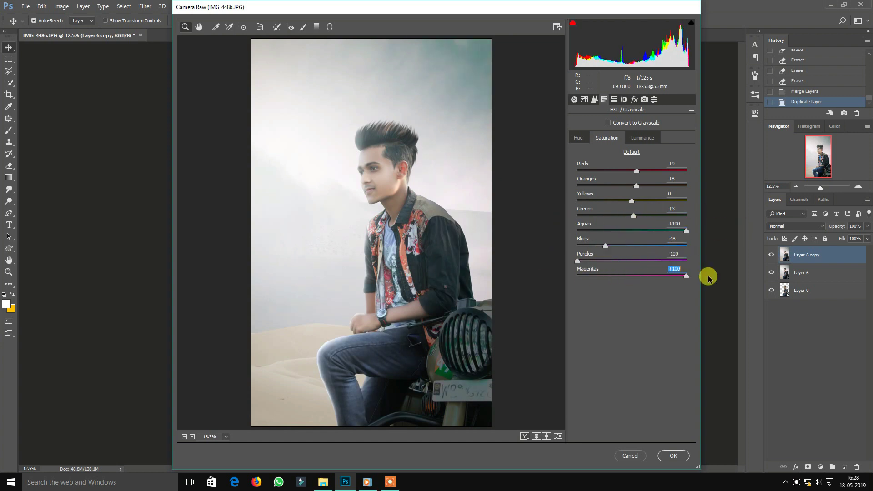
- Add a faint dark vignette with midpoint 29 and split toning: highlights hue 30, saturation 8, balance -9, shadows saturation 6
click(634, 99)
mouse_move(633, 251)
mouse_down()
mouse_move(616, 250)
mouse_move(608, 266)
mouse_move(625, 250)
mouse_up()
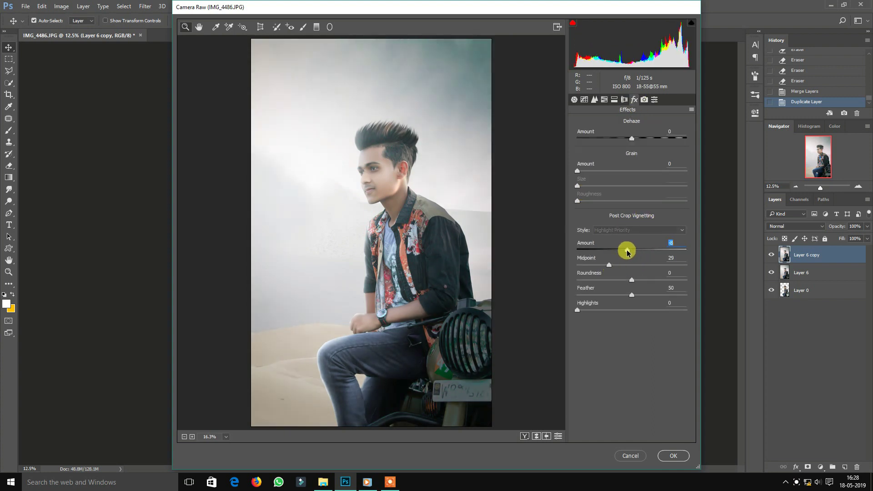
click(615, 100)
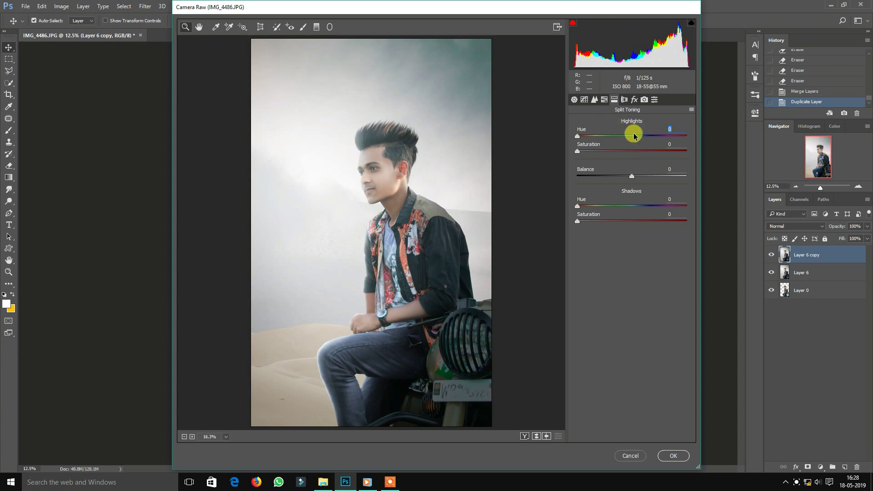
mouse_move(581, 152)
mouse_down()
mouse_move(672, 150)
mouse_move(599, 156)
mouse_move(610, 144)
mouse_move(584, 138)
mouse_move(588, 154)
mouse_up()
mouse_move(639, 176)
mouse_down()
mouse_move(483, 171)
mouse_move(625, 178)
mouse_up()
mouse_move(578, 224)
mouse_down()
mouse_move(610, 224)
mouse_move(587, 229)
mouse_up()
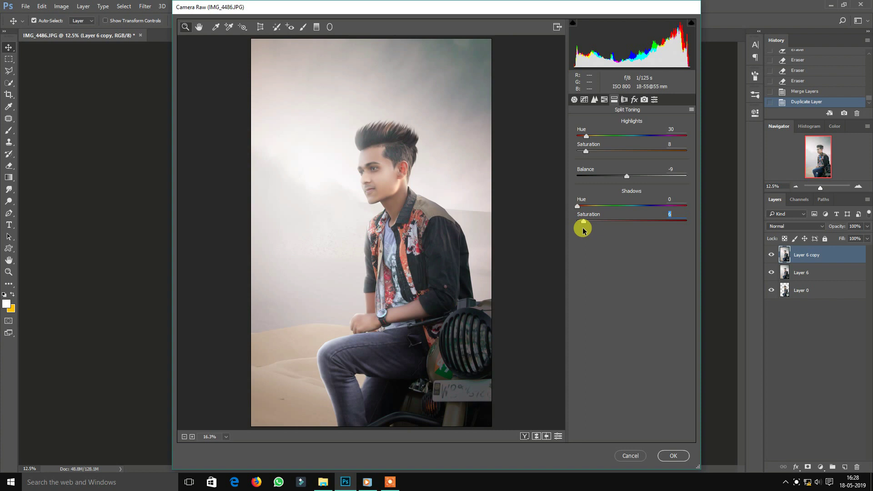
- Darken the post-crop vignette slightly, increase its roundness and apply the Camera Raw adjustments
click(644, 100)
click(634, 100)
drag(627, 250, 624, 249)
drag(631, 280, 661, 281)
click(682, 454)
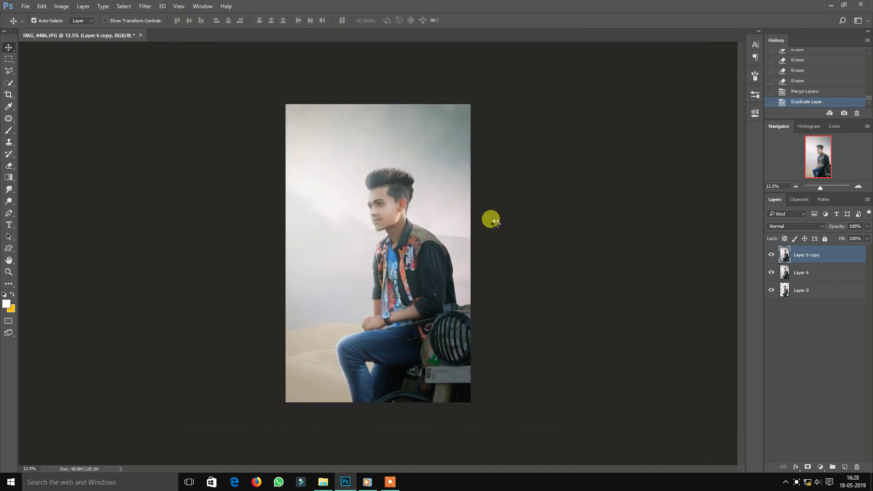
- Add a Levels adjustment layer above Layer 6 copy, with the white output level at 205 and the black output slightly raised
key(ctrl+plus)
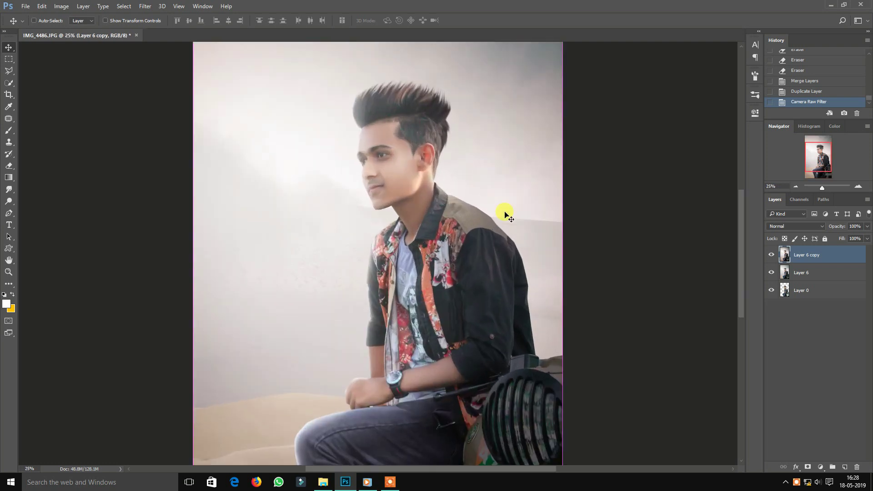
key(ctrl+plus)
key(ctrl+minus)
click(772, 255)
click(772, 255)
click(821, 467)
click(814, 316)
drag(733, 228, 714, 227)
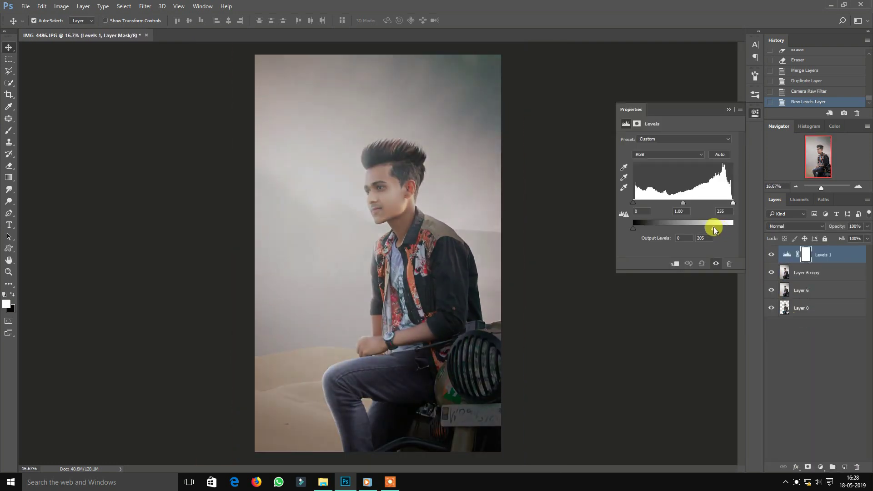
- Erase the centre of the Levels 1 mask around the man with a soft 5000 px eraser, keeping the darkening at the edges
key(e)
right_click(374, 234)
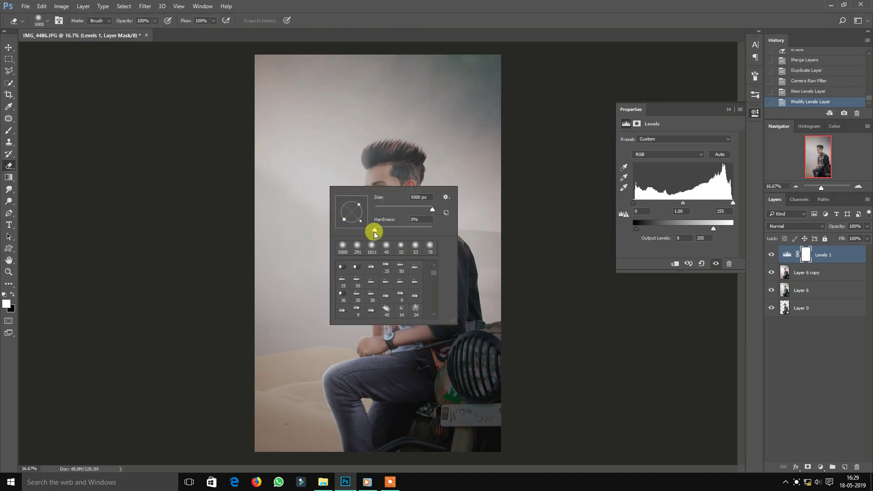
click(389, 181)
click(389, 181)
click(237, 113)
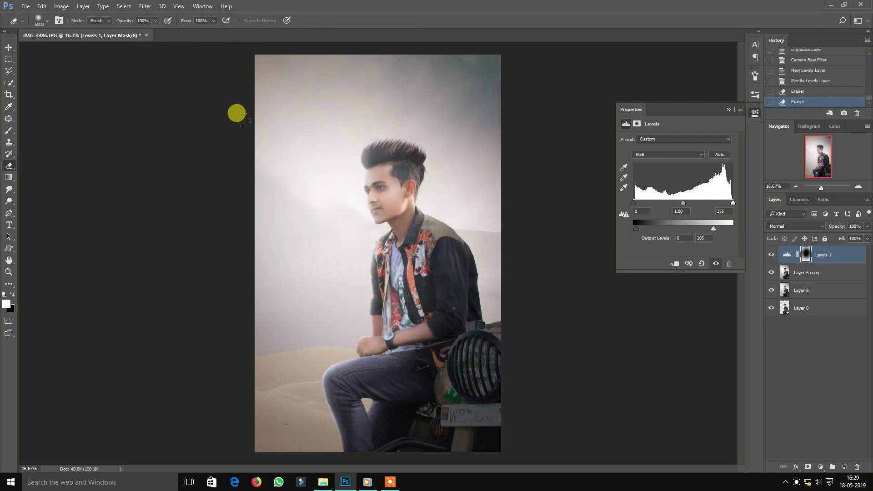
click(202, 173)
click(728, 109)
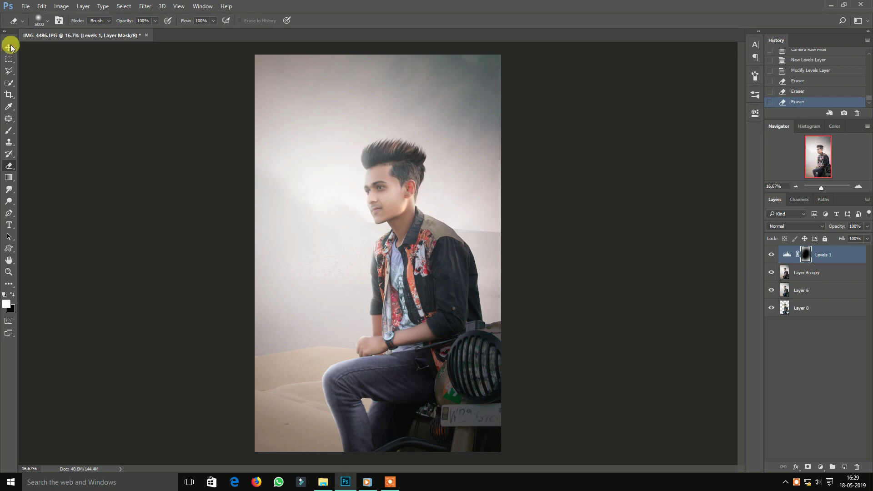
click(9, 47)
- Add a Color Balance layer with midtones at red +3, green +2 and blue +1, and merge it with Levels 1 and Layer 6 copy
click(820, 467)
click(793, 368)
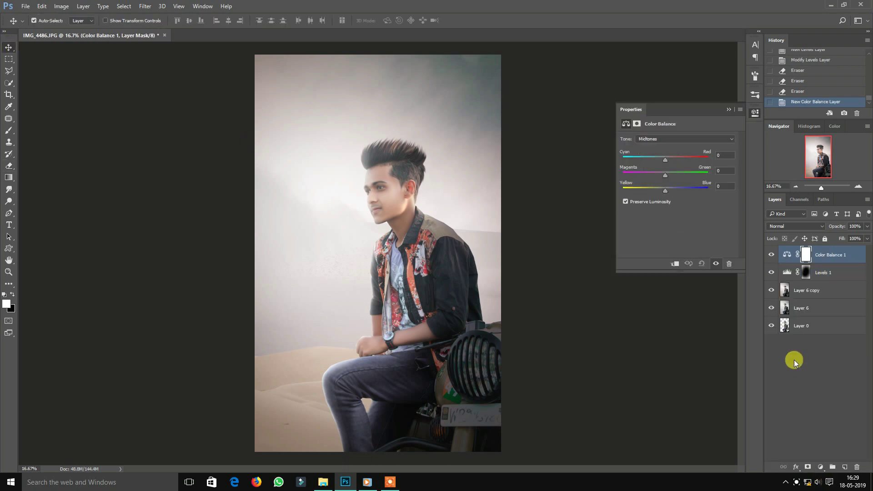
drag(665, 159, 667, 160)
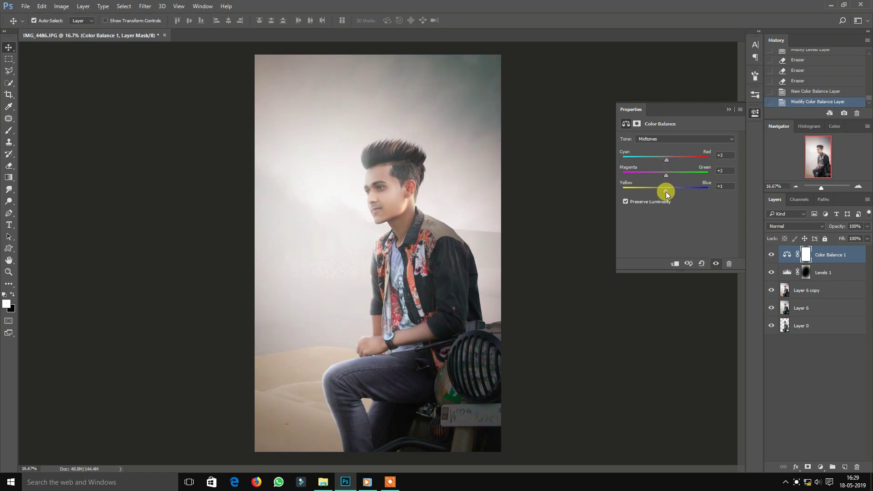
click(750, 215)
shift+click(814, 290)
key(ctrl+e)
- Compare the image with and without the merged Color Balance 1 layer and examine its details at several zoom levels
key(ctrl+minus)
key(ctrl+plus)
click(773, 255)
click(772, 255)
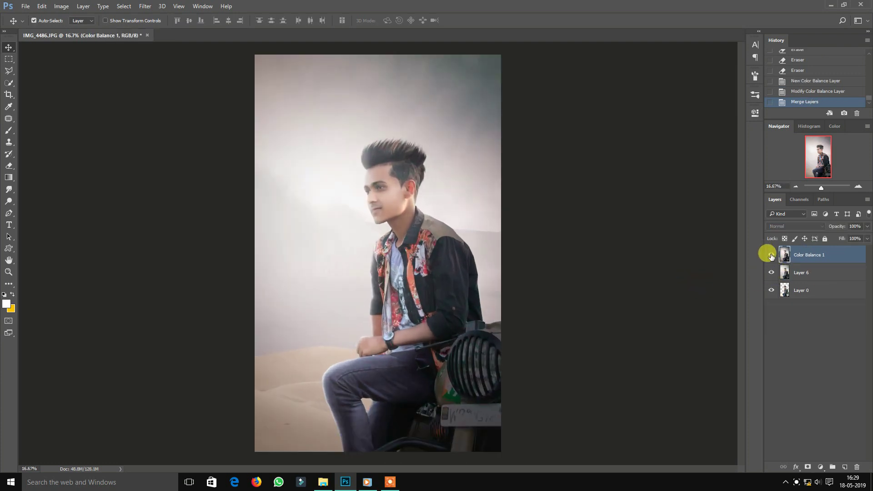
click(771, 255)
key(ctrl+plus)
drag(461, 336, 501, 203)
key(ctrl+minus)
key(ctrl+minus)
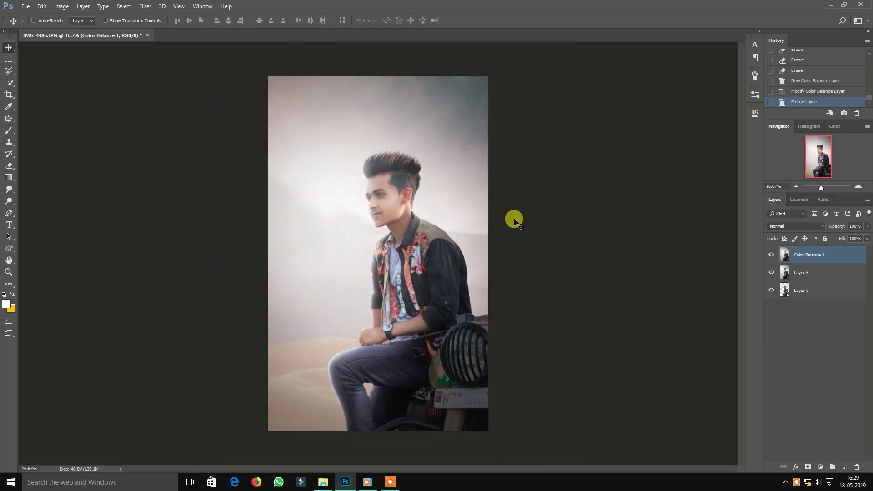
key(ctrl+plus)
scroll(481, 238, down, 3)
key(ctrl+minus)
key(ctrl+plus)
drag(497, 296, 471, 248)
key(ctrl+plus)
key(ctrl+plus)
key(ctrl+minus)
key(ctrl+minus)
key(ctrl+minus)
key(ctrl+0)
- Switch to File Explorer and browse the Light sty, letter, LI 2 and Smoke folders inside PNG for an overlay image
click(831, 4)
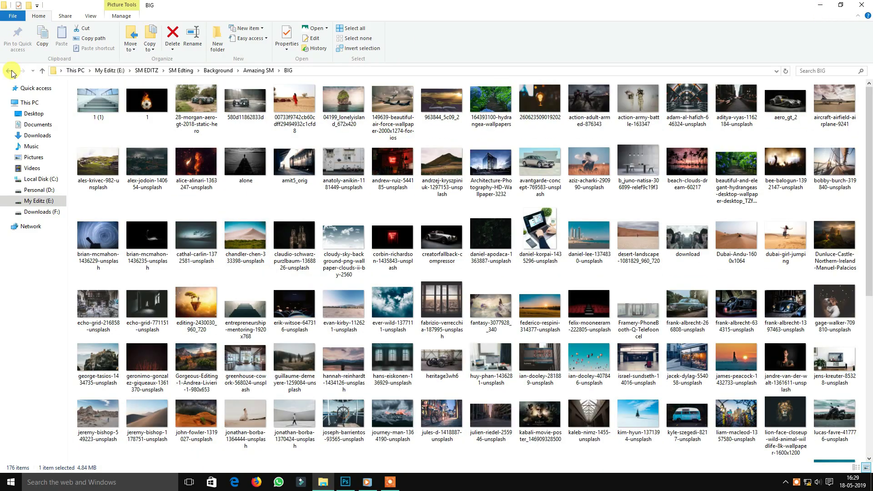
click(12, 73)
double_click(146, 127)
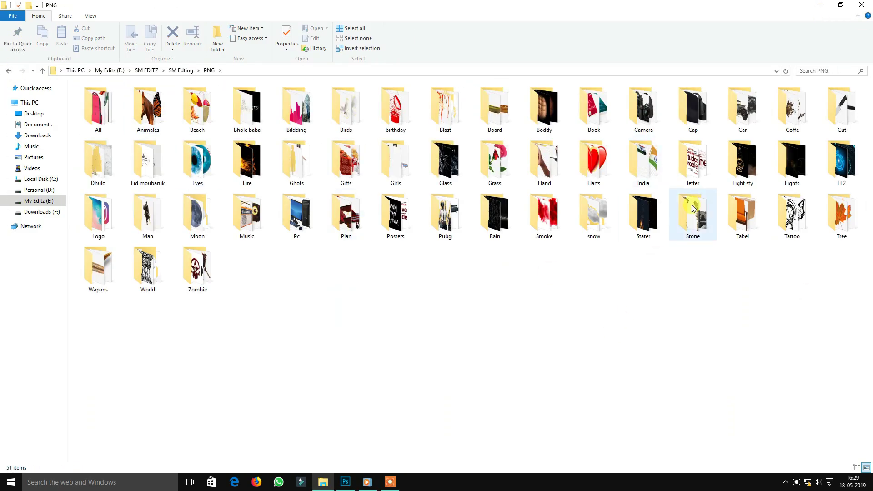
double_click(755, 166)
click(9, 71)
double_click(706, 168)
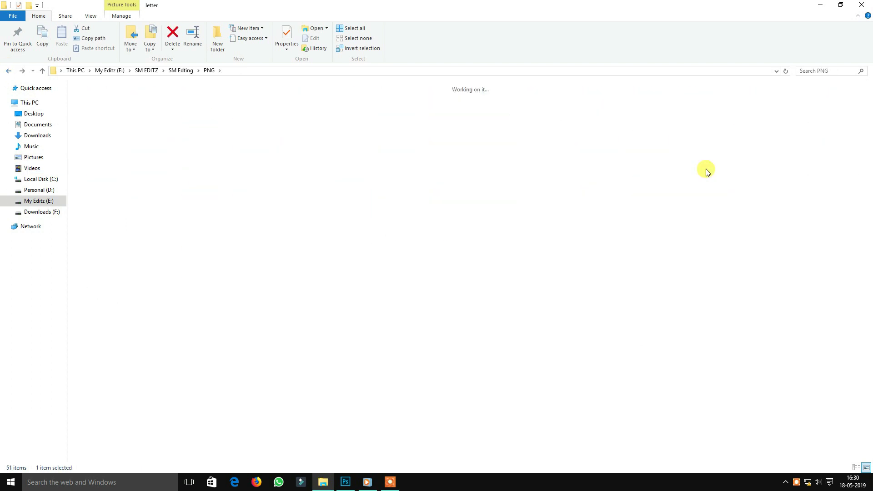
click(8, 70)
double_click(842, 166)
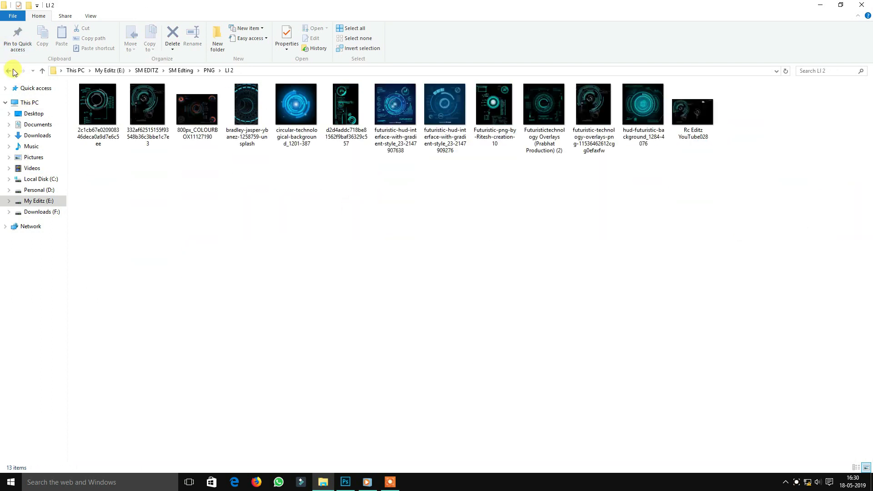
click(9, 70)
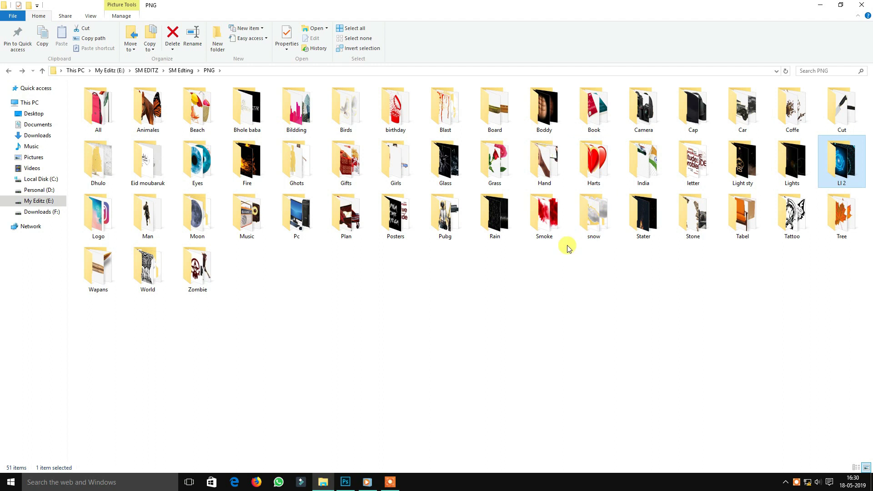
double_click(546, 217)
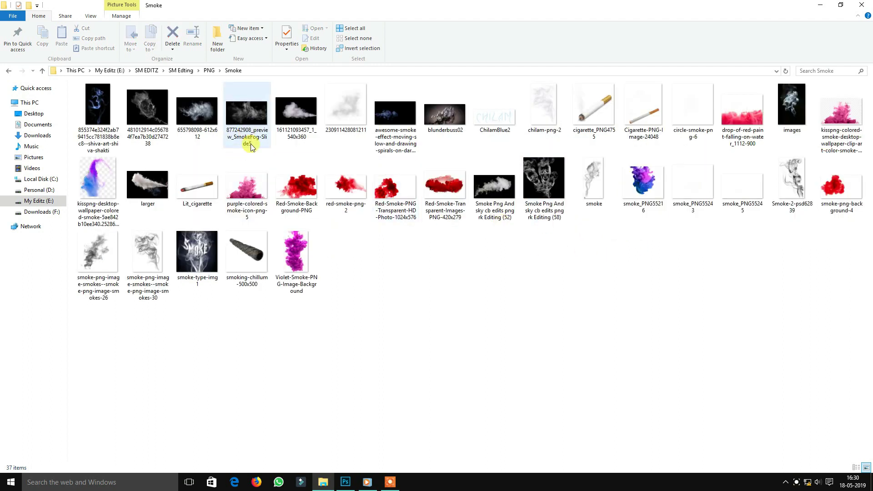
click(343, 484)
click(343, 484)
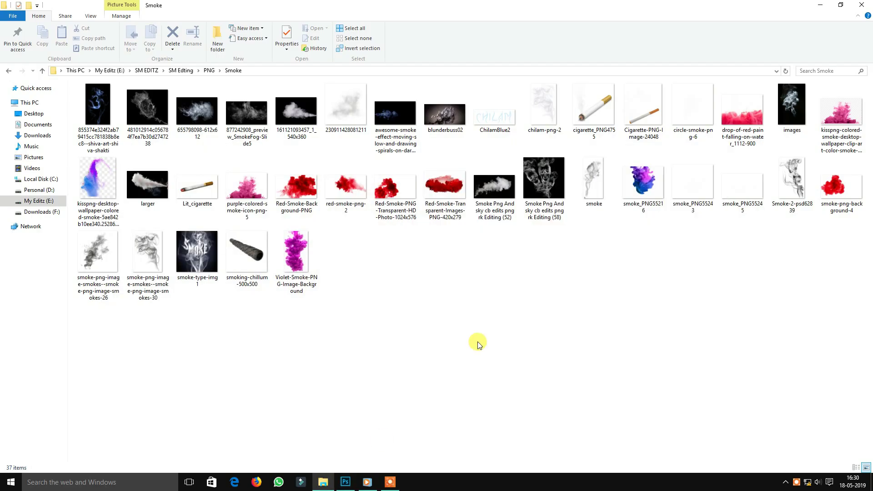
click(7, 73)
double_click(739, 177)
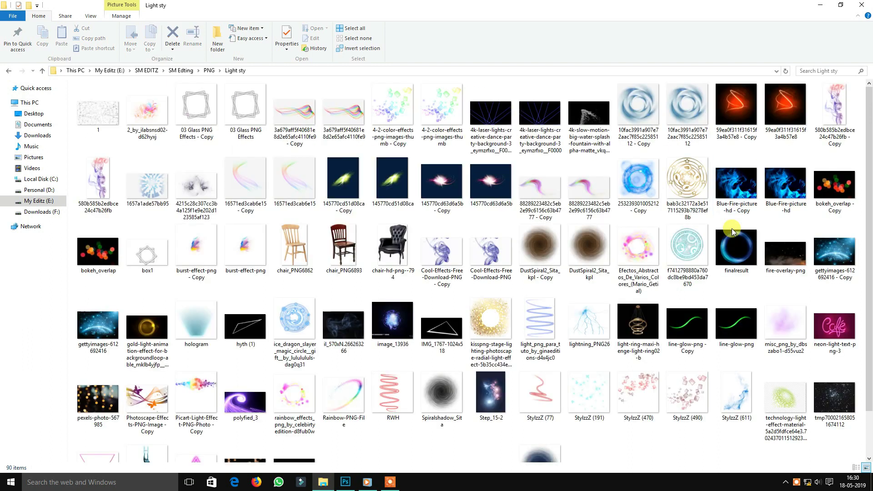
- Copy S M light (1).jpg from the Lights folder into the portrait document, place it over the headlight and set its blend mode to Screen
click(9, 71)
double_click(789, 166)
drag(543, 105, 327, 36)
drag(396, 193, 573, 391)
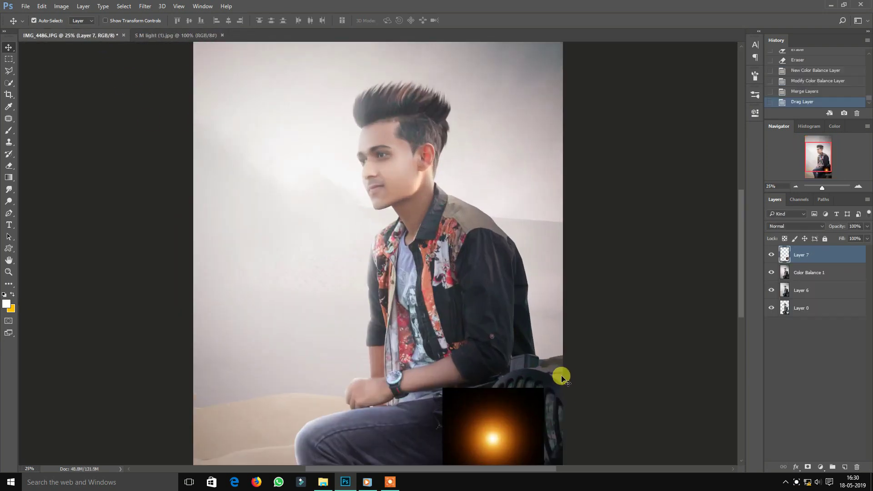
drag(454, 326, 493, 315)
click(796, 226)
click(786, 294)
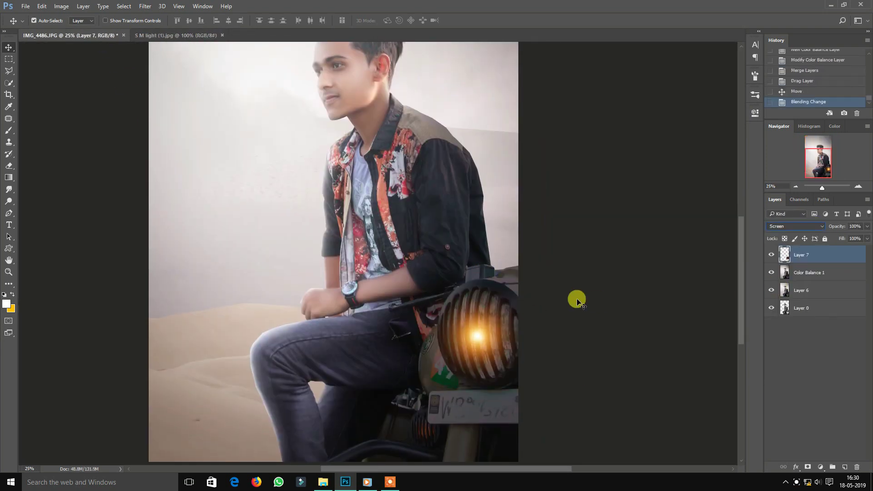
- Scale the light on Layer 7 to about 207.72%, centre it on the headlight and set the layer's opacity to 55%
key(ctrl+plus)
key(ctrl+t)
mouse_move(573, 263)
mouse_down()
mouse_move(636, 227)
mouse_move(587, 256)
mouse_up()
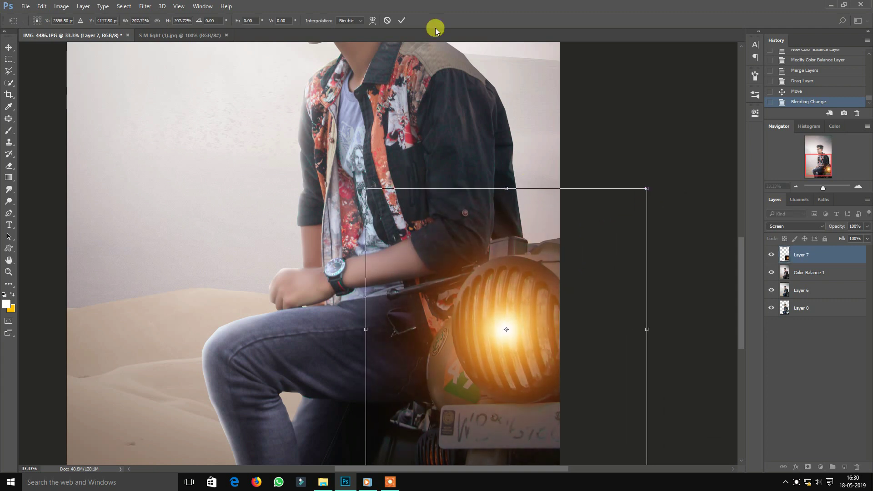
click(402, 20)
drag(864, 233, 844, 234)
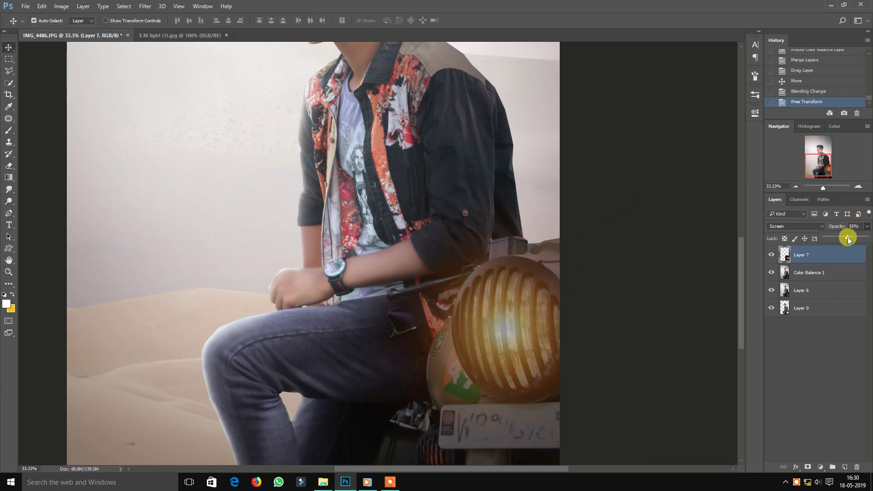
key(ctrl+minus)
- Turn the headlight glow on Layer 7 into neutral white with Hue/Saturation and set the layer's opacity to 83%
click(62, 6)
mouse_move(98, 32)
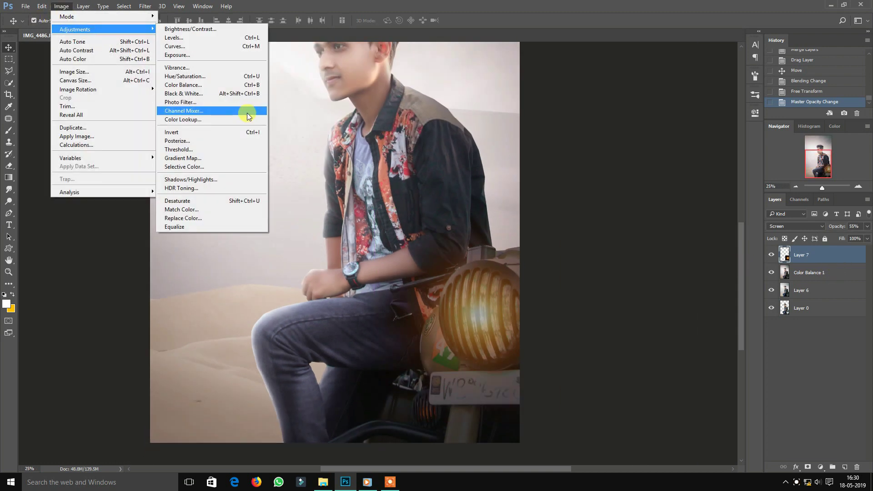
click(218, 77)
drag(670, 155, 666, 175)
click(771, 88)
click(867, 226)
drag(854, 236, 859, 236)
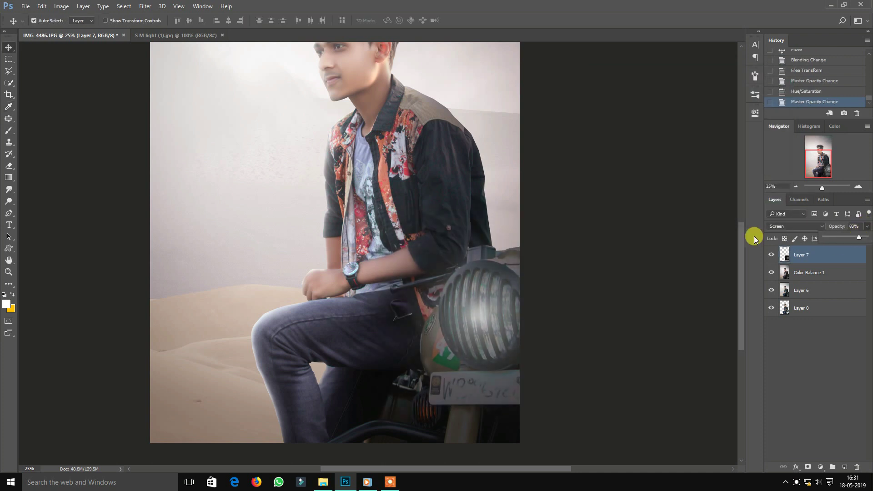
- Merge the glow on Layer 7 with the Color Balance 1 layer
key(ctrl+minus)
key(ctrl+minus)
key(ctrl+0)
key(ctrl+minus)
ctrl+click(812, 273)
key(ctrl+e)
- Examine the merged headlight glow and the whole composite at several zoom levels
key(ctrl+minus)
key(ctrl+plus)
key(ctrl+plus)
key(ctrl+plus)
key(ctrl+plus)
drag(588, 371, 576, 290)
key(ctrl+minus)
key(ctrl+minus)
- Apply a Selective Color adjustment to Layer 7, slightly raising cyan in the reds
click(62, 6)
mouse_move(75, 25)
click(217, 157)
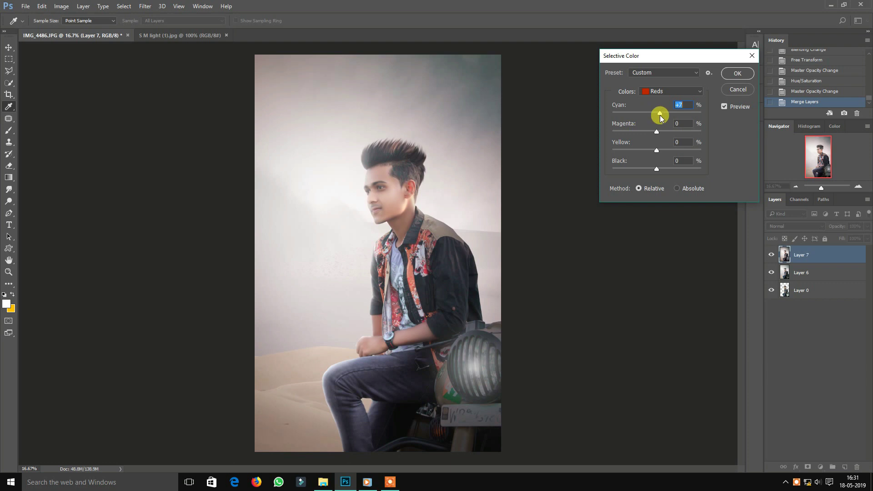
click(668, 91)
click(663, 108)
click(737, 74)
key(v)
key(ctrl+minus)
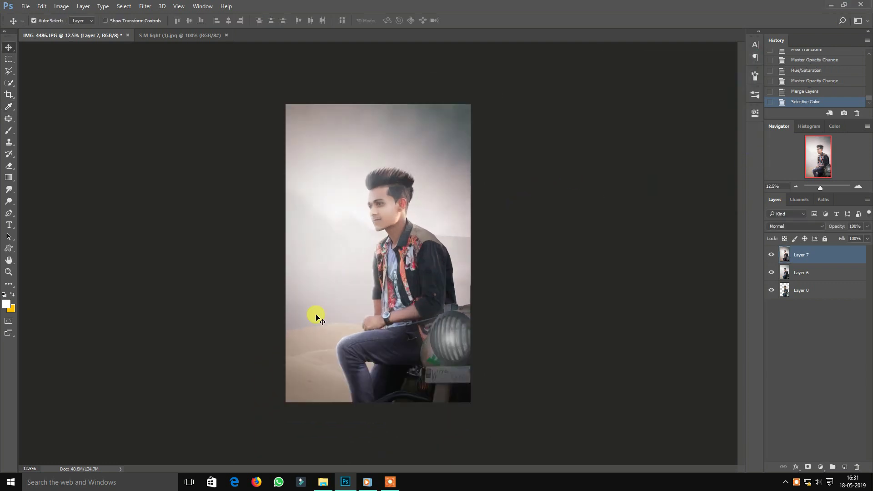
- Switch to File Explorer and place the graphics designer SM and SM Logo 2019 files from the Logo folder into the portrait document
click(323, 482)
click(10, 71)
double_click(98, 107)
drag(240, 150, 128, 87)
drag(150, 107, 420, 230)
- Position the signature in the image's lower-left corner and the SM logo in its upper-right corner
key(ctrl+plus)
key(ctrl+plus)
drag(380, 262, 350, 407)
drag(351, 407, 341, 194)
drag(339, 194, 248, 312)
click(310, 20)
drag(387, 189, 393, 157)
click(311, 20)
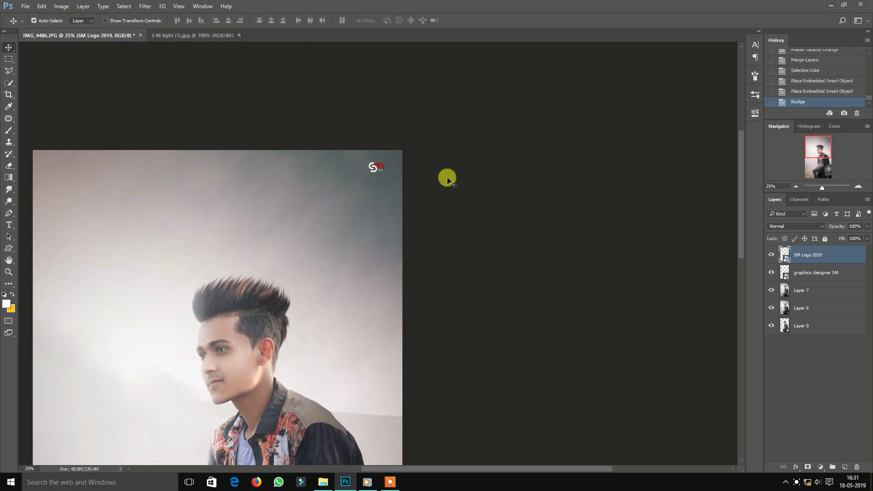
- Add a Levels adjustment layer above Layer 7 with the white output level at 230
click(807, 284)
click(820, 467)
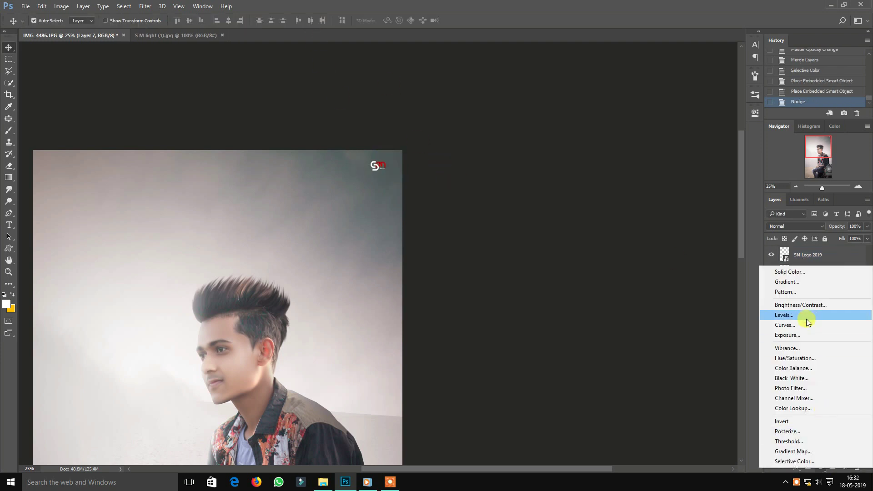
click(812, 312)
drag(733, 229, 718, 231)
- Erase the centre of the new Levels 1 mask with a soft 5000 px eraser, leaving only the image edges darkened
click(9, 166)
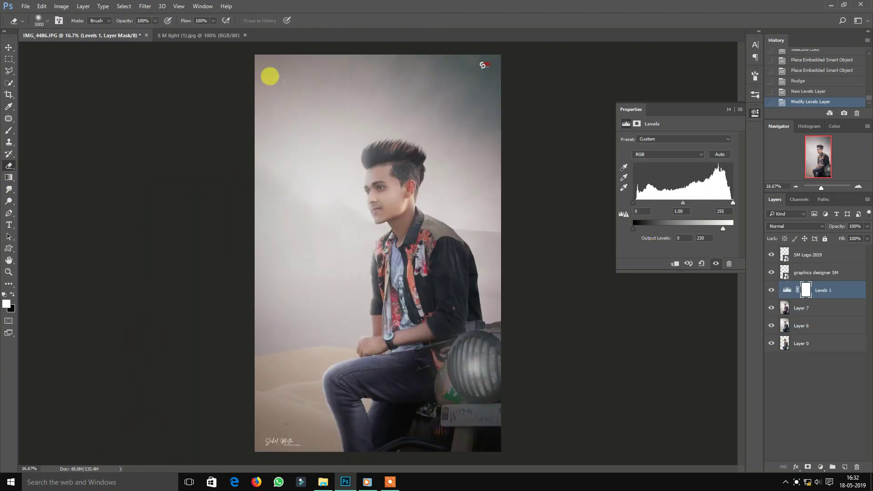
click(246, 84)
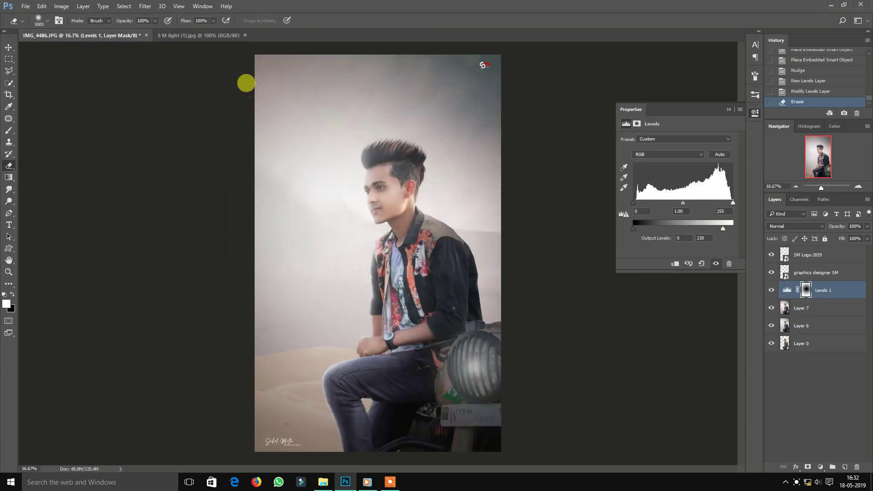
click(7, 46)
click(728, 109)
- Resize the signature on the graphics designer SM layer and shift it slightly closer to the image's lower-left corner
key(ctrl+minus)
key(ctrl+plus)
key(ctrl+plus)
key(ctrl+plus)
drag(437, 336, 485, 236)
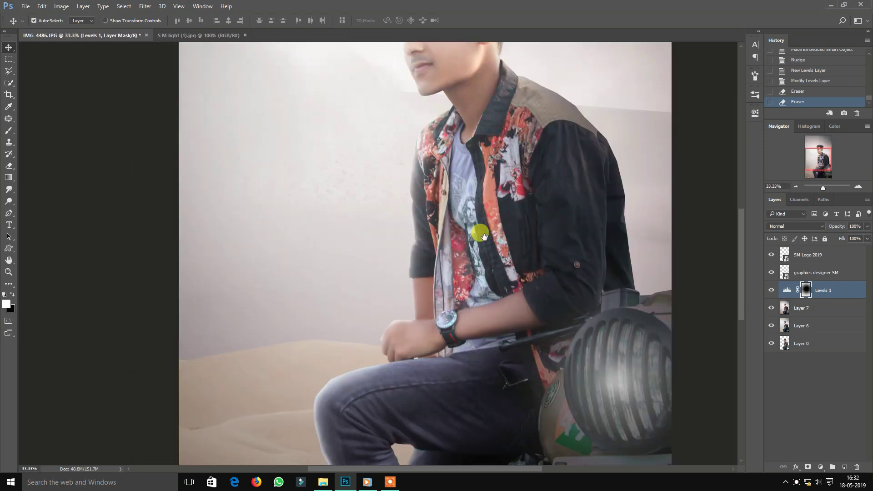
key(ctrl+plus)
click(828, 272)
key(ctrl+t)
drag(319, 330, 310, 332)
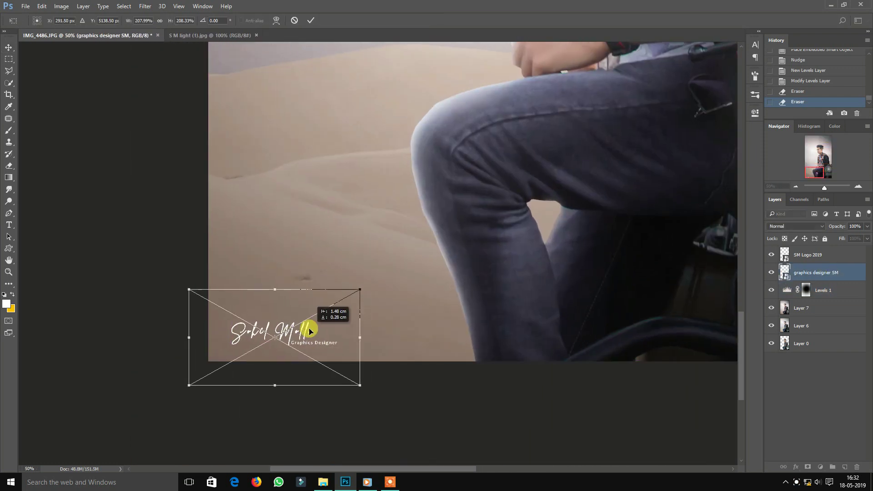
drag(352, 294, 330, 300)
click(310, 20)
key(Down)
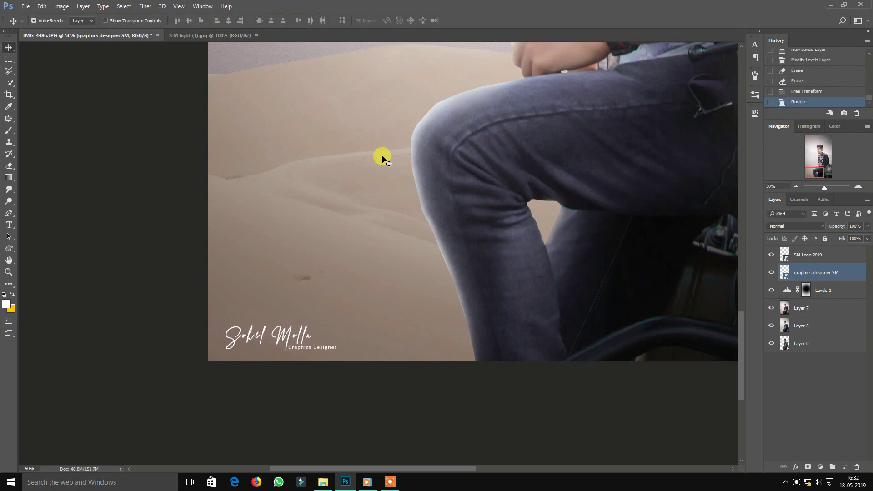
- Review the composite at several zoom levels and close the S M light (1).jpg document
key(ctrl+minus)
key(ctrl+minus)
key(ctrl+minus)
key(ctrl+minus)
key(ctrl+plus)
key(ctrl+plus)
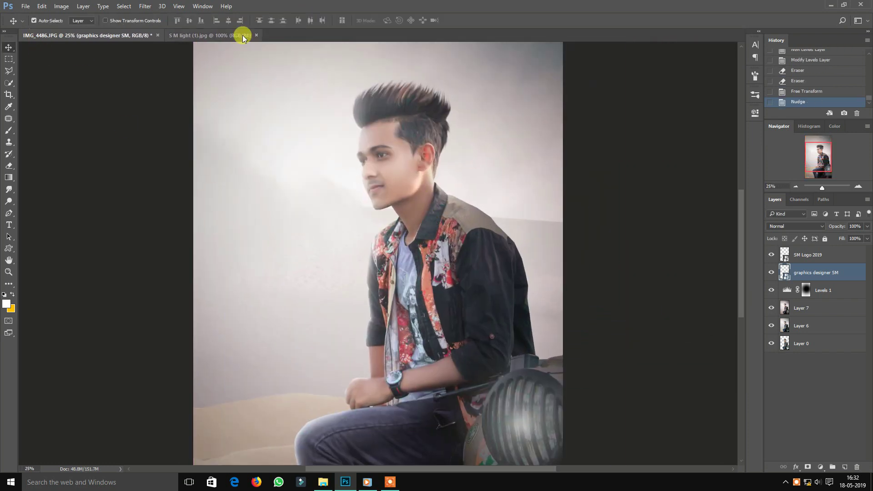
key(ctrl+minus)
- Place the "Waiting" lettering file named large from the PNG folder's letter subfolder into the portrait, above the man's head
click(325, 480)
click(363, 367)
click(43, 71)
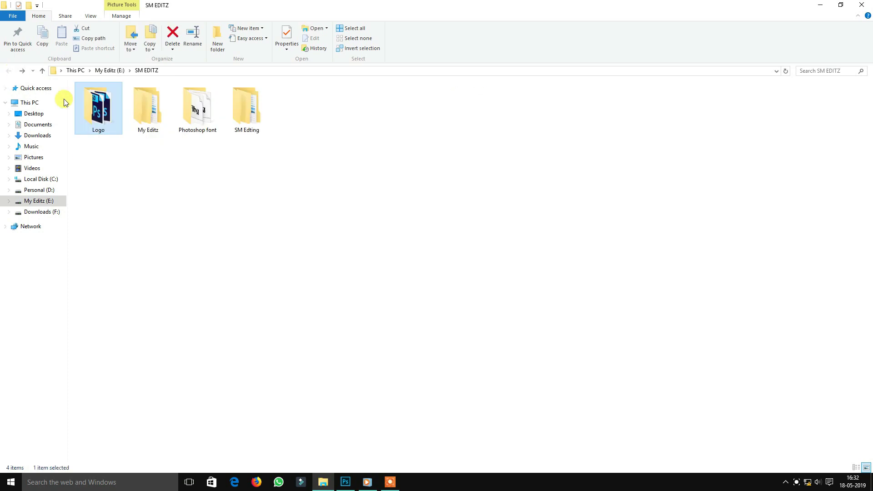
double_click(248, 109)
double_click(150, 111)
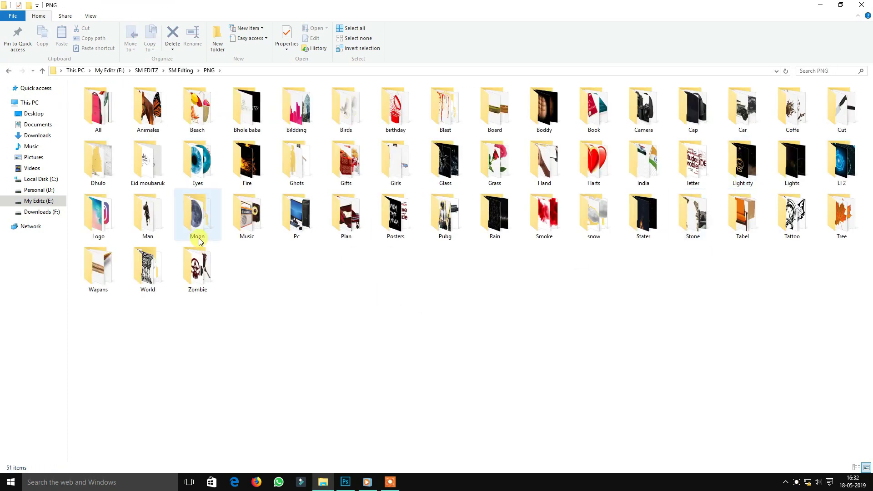
click(572, 228)
key(l)
double_click(710, 166)
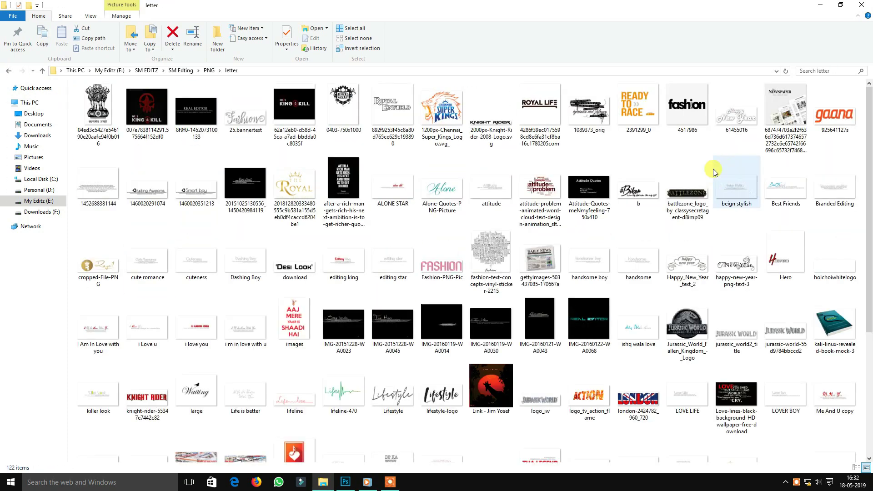
scroll(462, 321, down, 3)
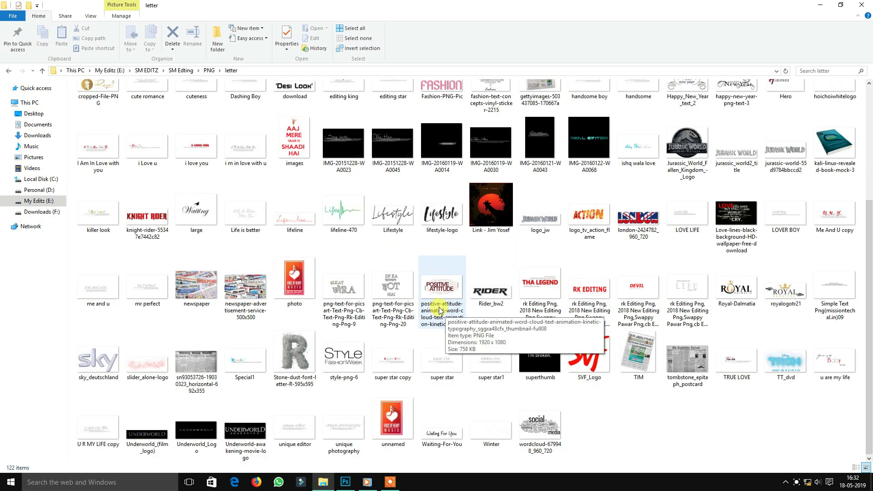
drag(196, 210, 390, 242)
drag(433, 218, 387, 123)
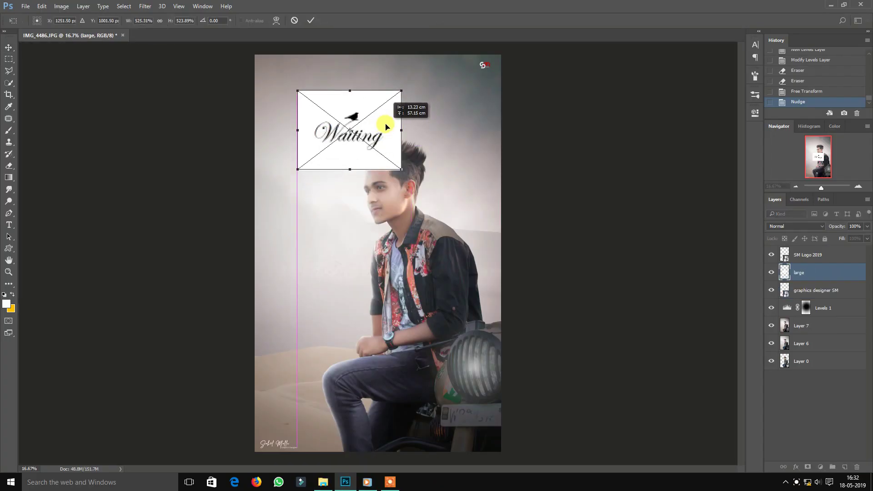
click(310, 20)
- Rasterize the large layer and set its blend mode to Multiply to hide the white background
right_click(795, 275)
click(717, 143)
click(796, 226)
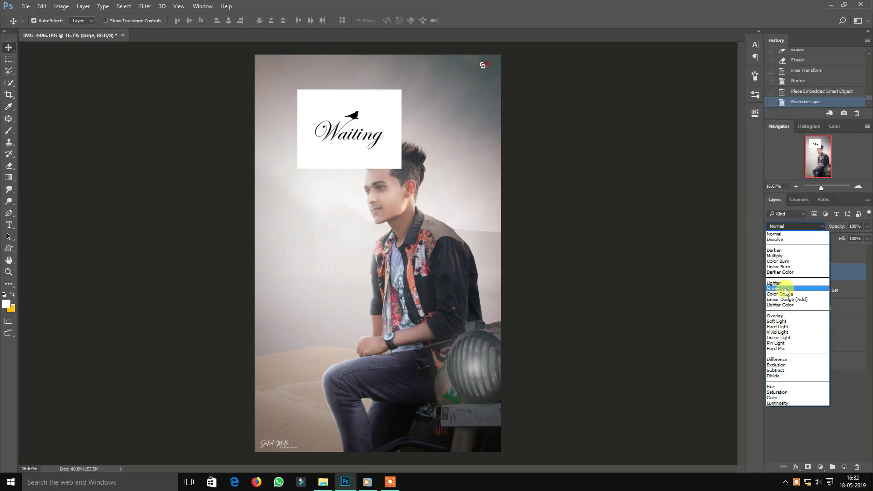
click(785, 256)
- Bring the large layer to the top of the layer stack and shift the lettering up and left, away from the hair
key(ctrl+plus)
drag(446, 175, 455, 232)
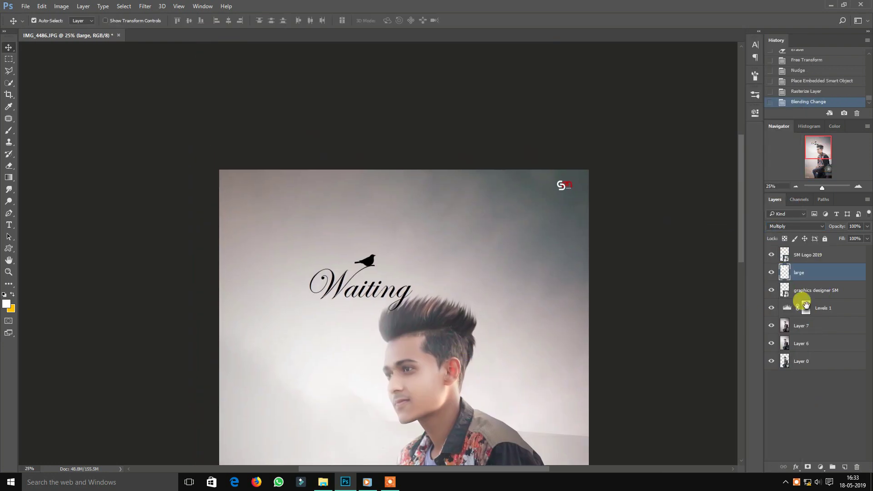
drag(813, 274, 814, 250)
drag(380, 288, 353, 253)
- Scale the "Waiting" lettering to about 84.46%, rotate it about -0.89° and move it into the image's upper-left corner
key(ctrl+plus)
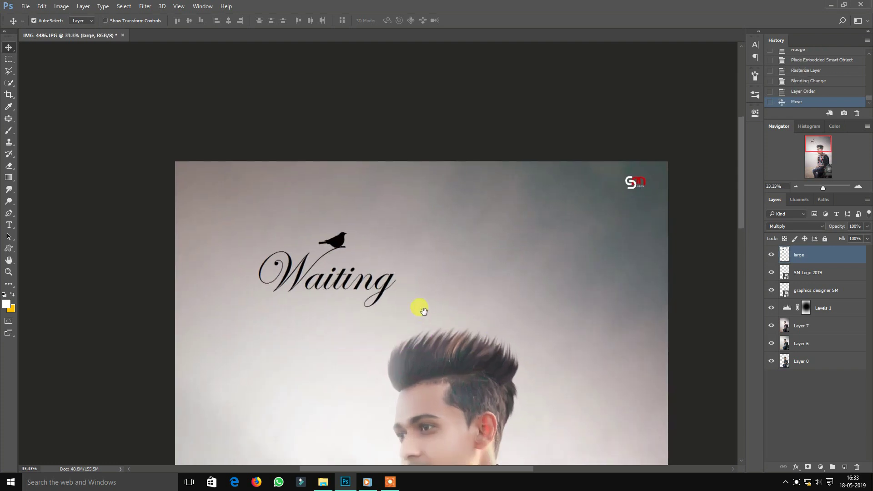
key(ctrl+t)
drag(431, 177, 382, 186)
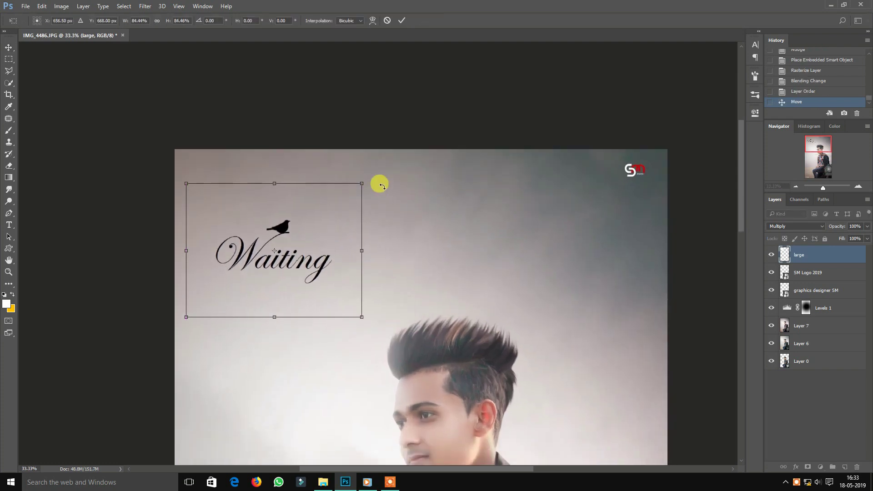
drag(331, 216, 318, 173)
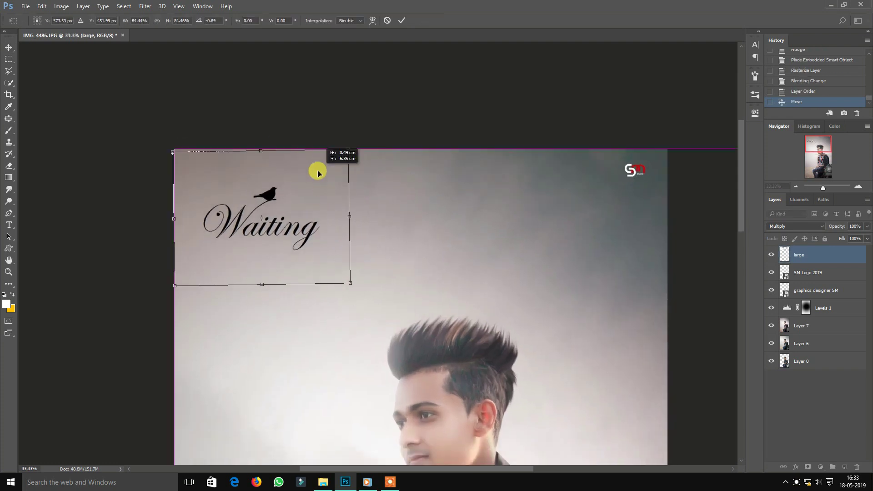
click(401, 21)
- Set the large layer's opacity to 85% and move the lettering slightly down and right
key(ctrl+minus)
key(ctrl+minus)
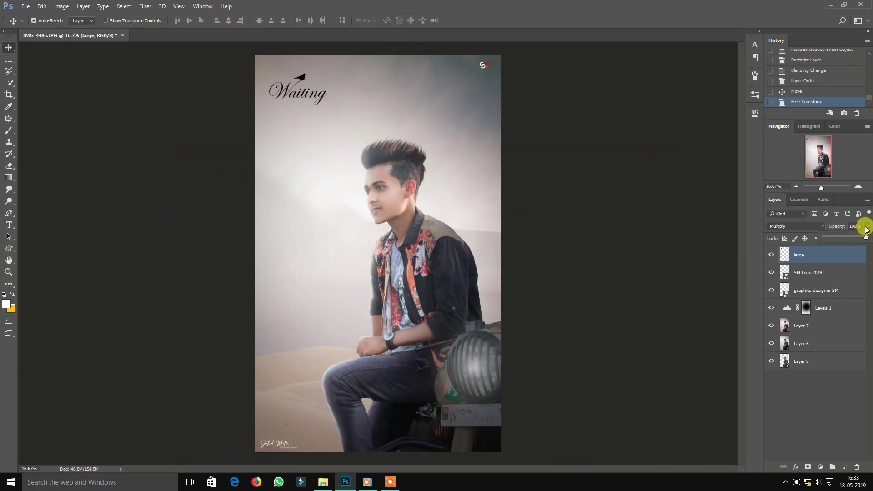
drag(304, 79, 311, 87)
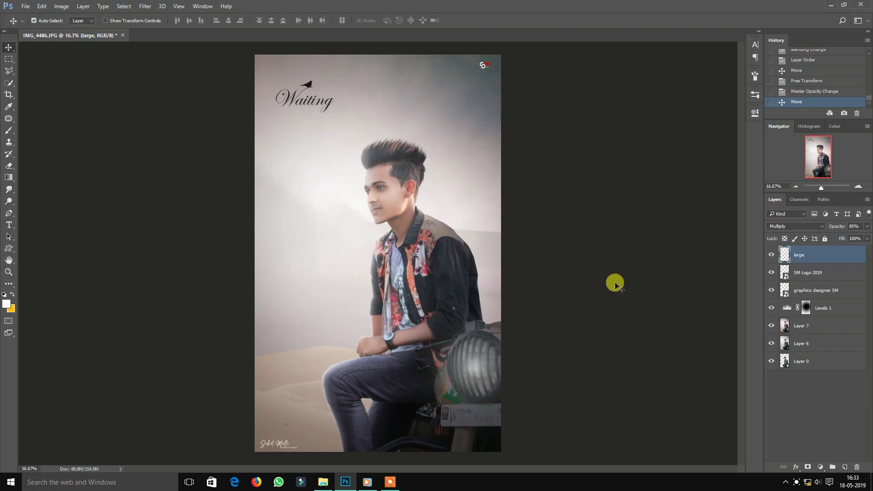
- Merge the lettering, SM logo, signature, Levels 1 and Layer 7 layers into one layer
ctrl+click(827, 308)
ctrl+click(827, 287)
key(ctrl+e)
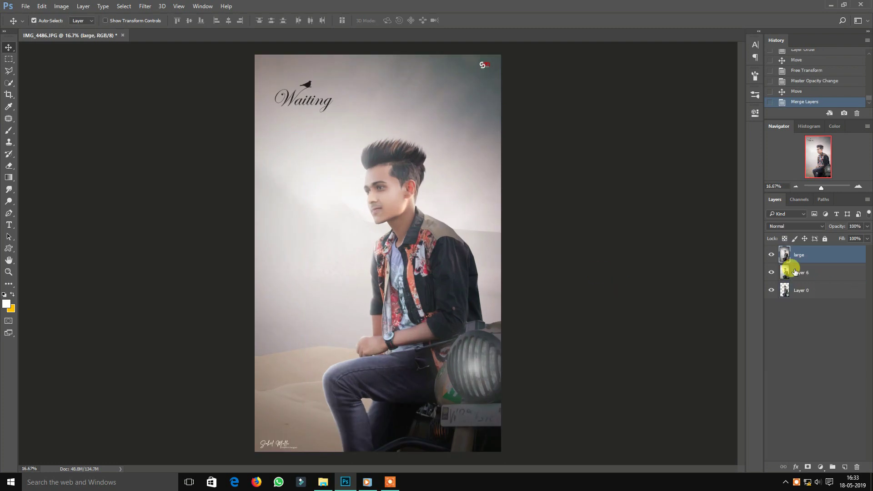
- Compare the finished image with the earlier versions on Layer 6 and Layer 0 by toggling layer visibility and checking different zoom levels
click(771, 255)
double_click(771, 255)
double_click(771, 255)
click(772, 255)
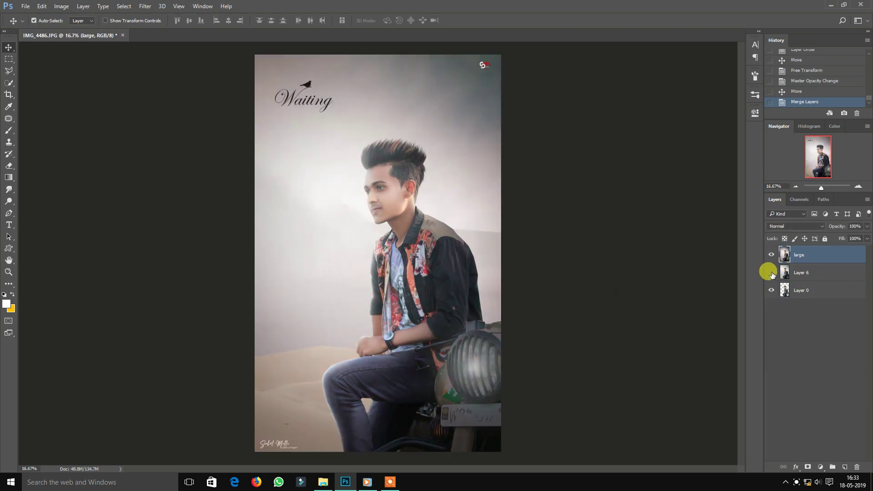
click(771, 273)
click(773, 256)
click(772, 256)
click(772, 256)
click(774, 256)
key(ctrl+minus)
key(ctrl+plus)
key(ctrl+plus)
key(ctrl+minus)
click(26, 6)
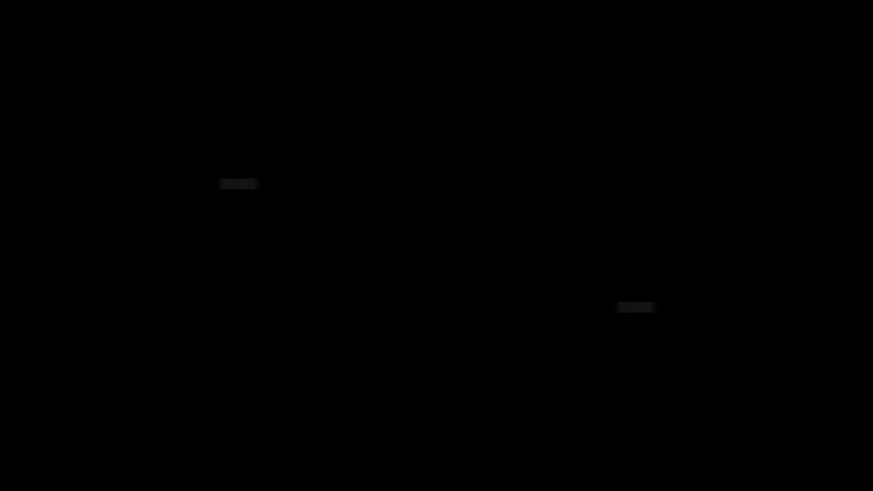